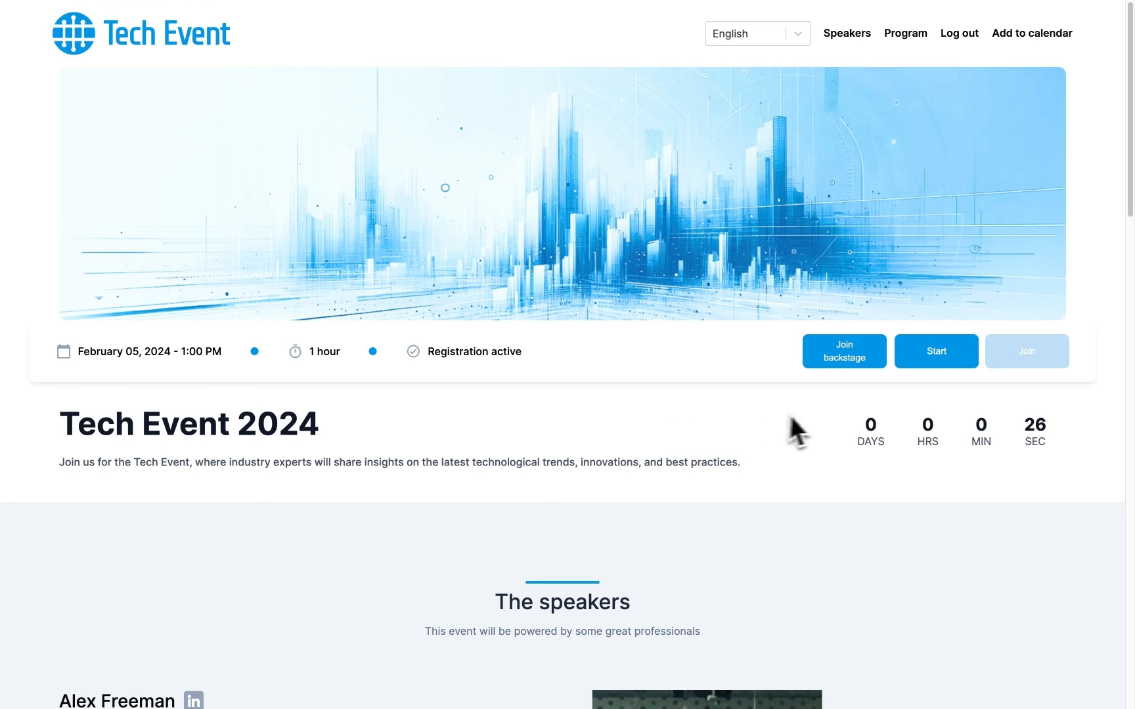
- Join the session from backstage and cut 'Virtual' from the event name, leaving Tech Event 2024
click(934, 357)
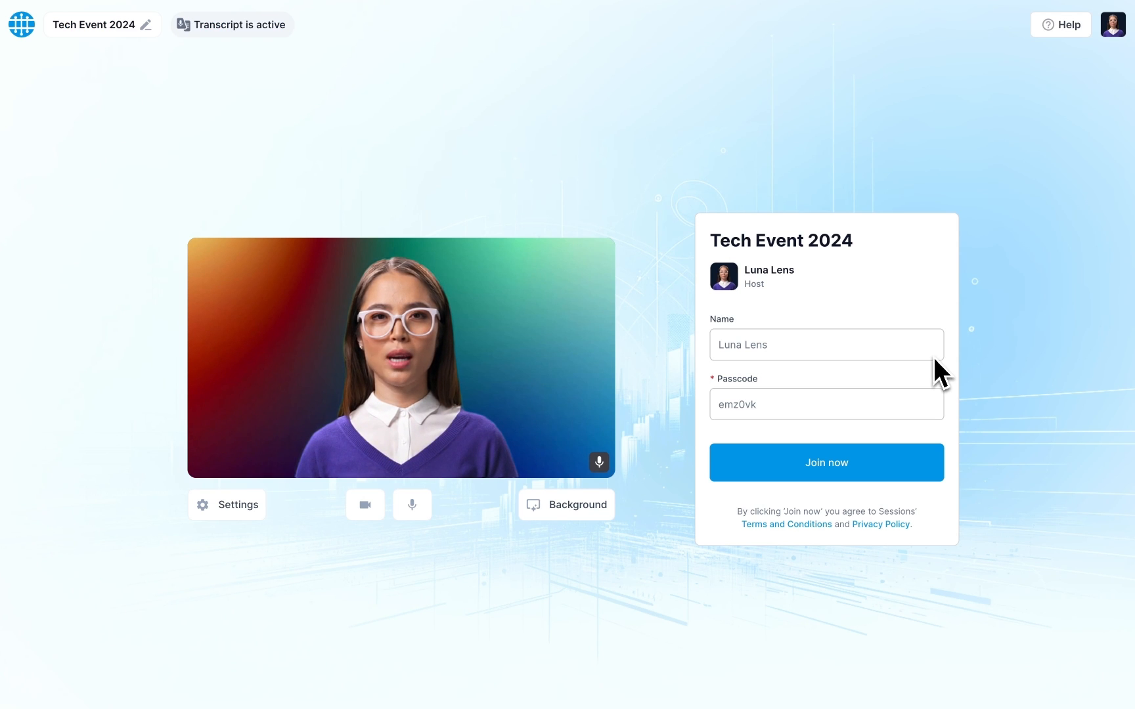
click(838, 465)
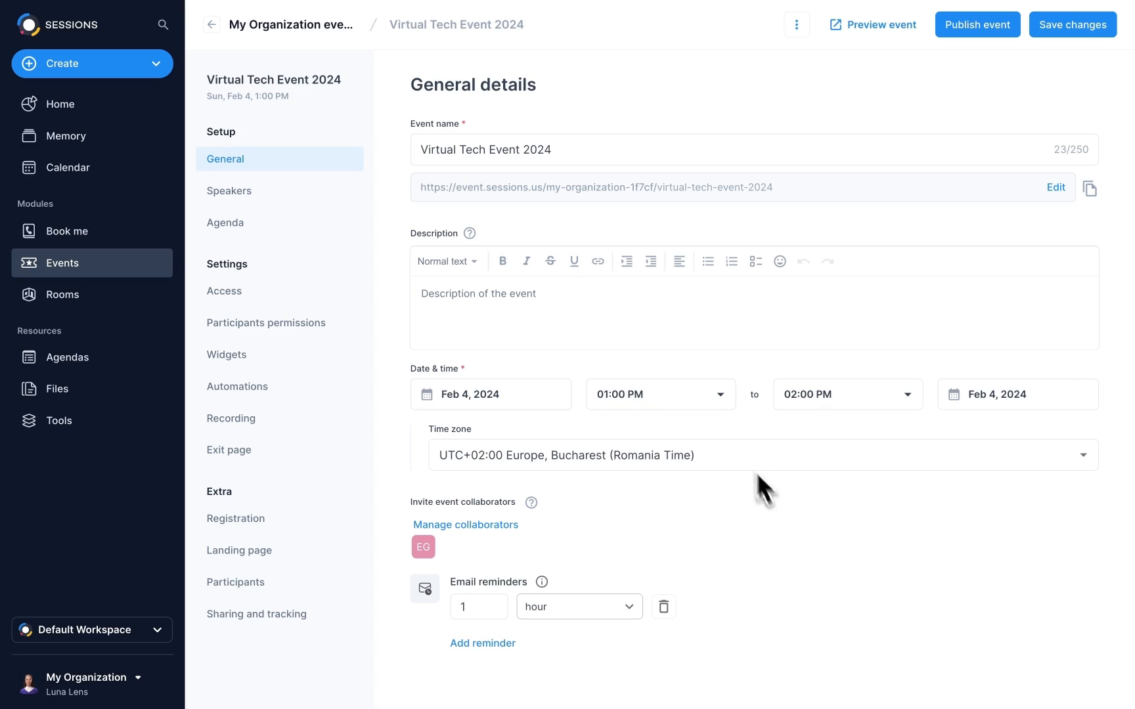
click(460, 151)
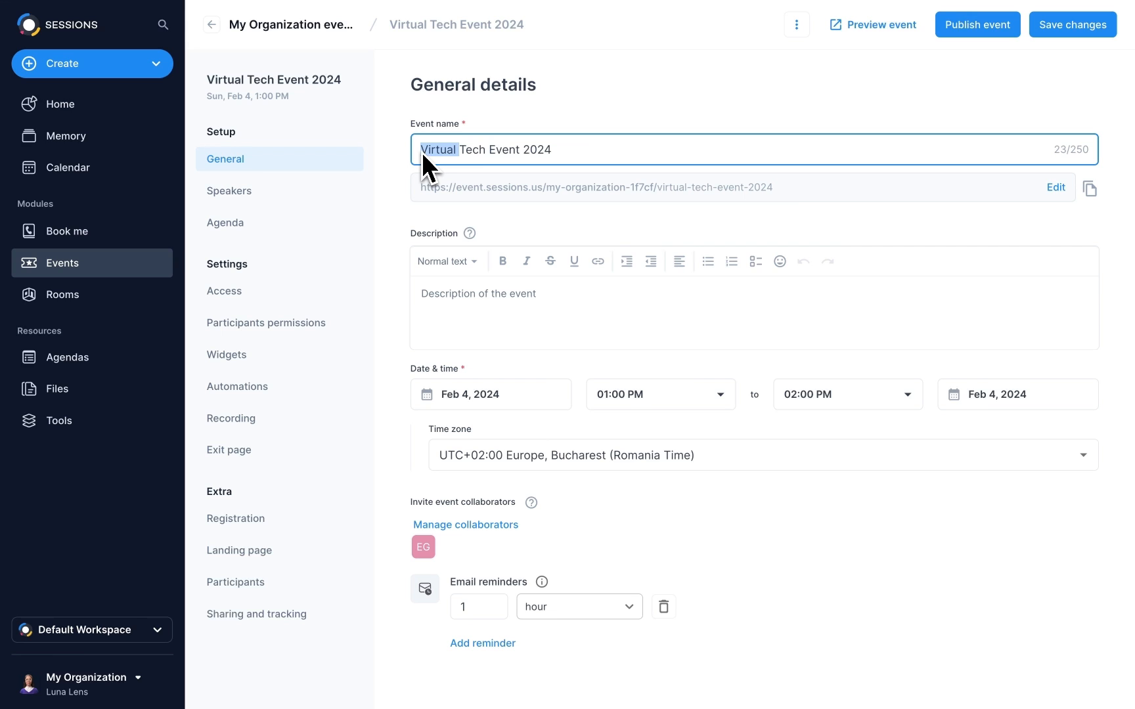
key(BackSpace)
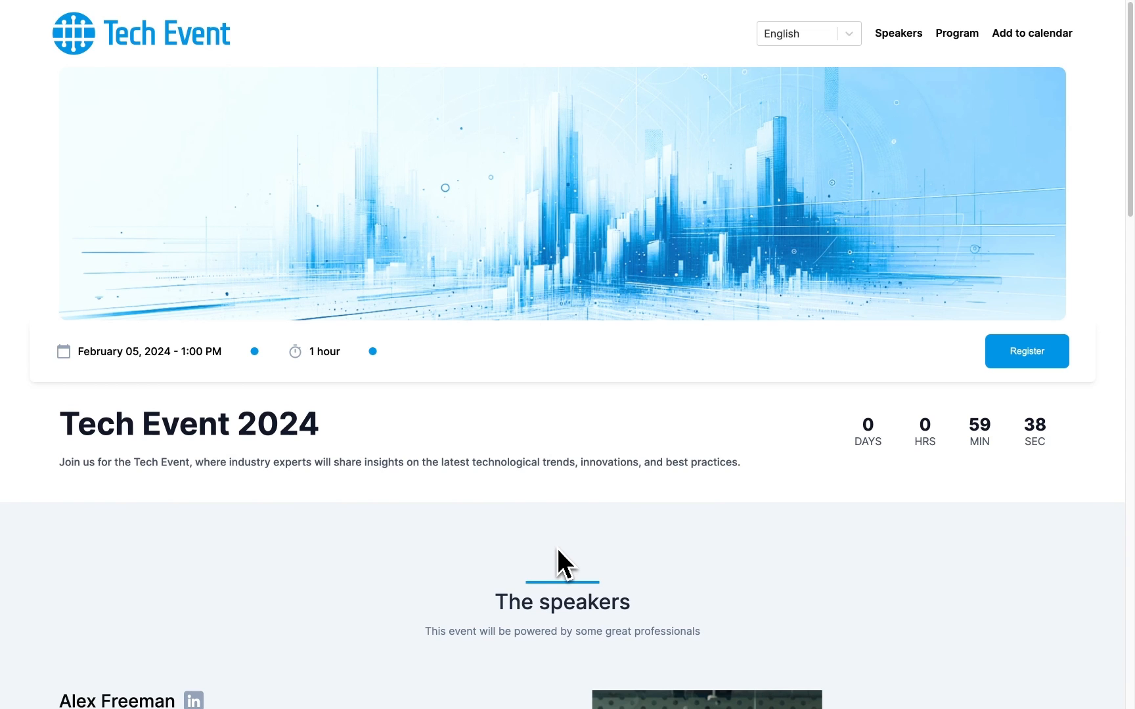
- Scroll through the landing page, then bring up the registration form from the top
scroll(557, 550, down, 6)
scroll(557, 549, down, 15)
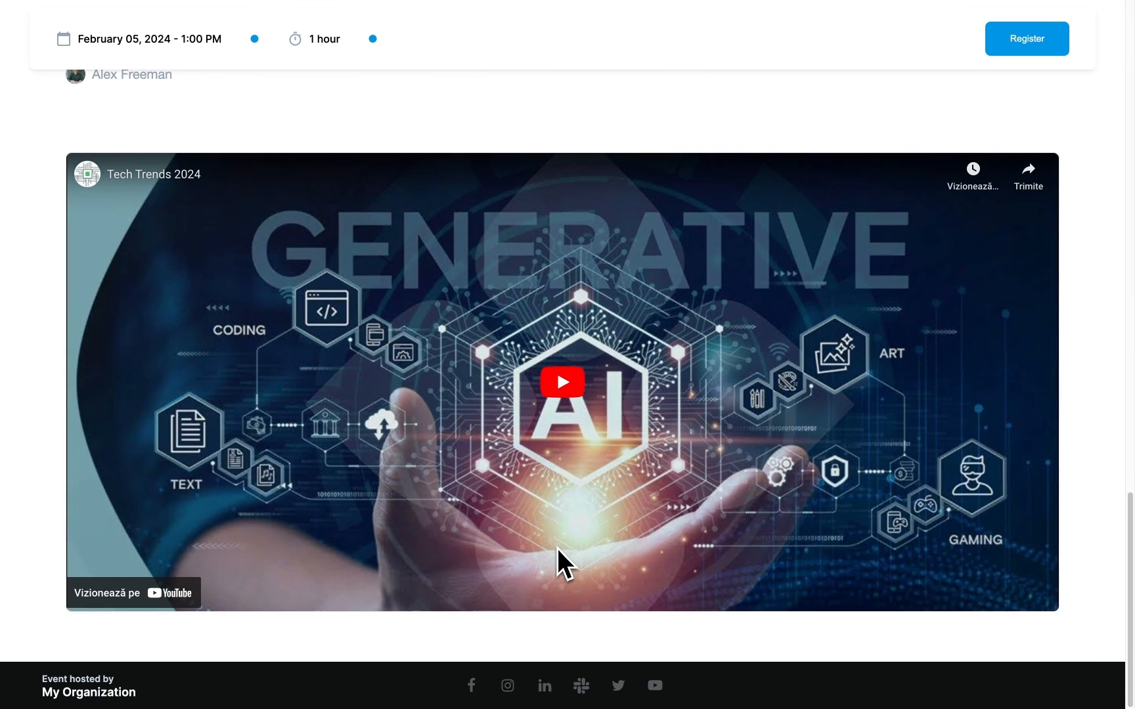
key(Home)
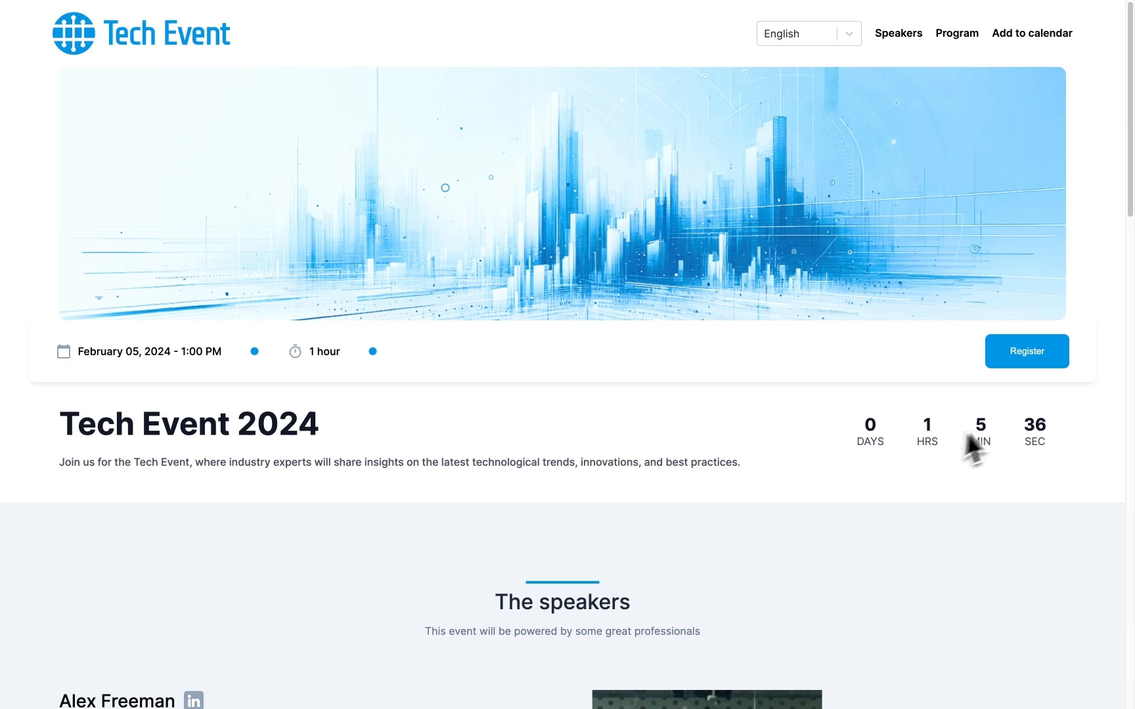
click(1027, 353)
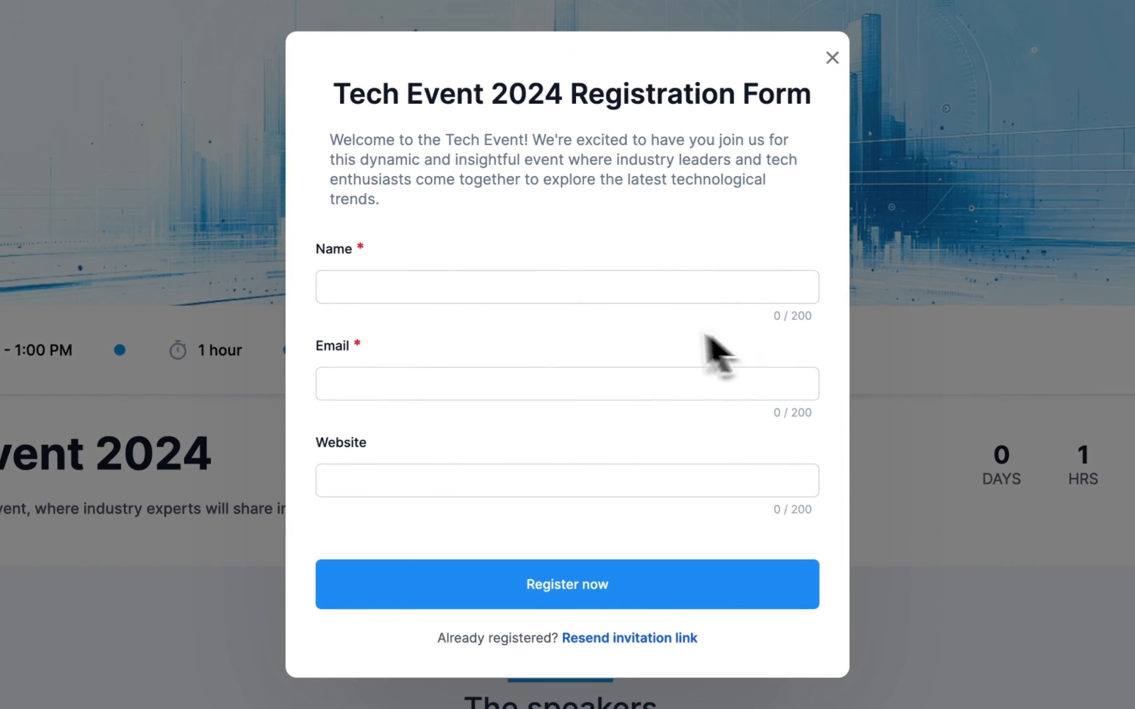
click(552, 297)
click(510, 385)
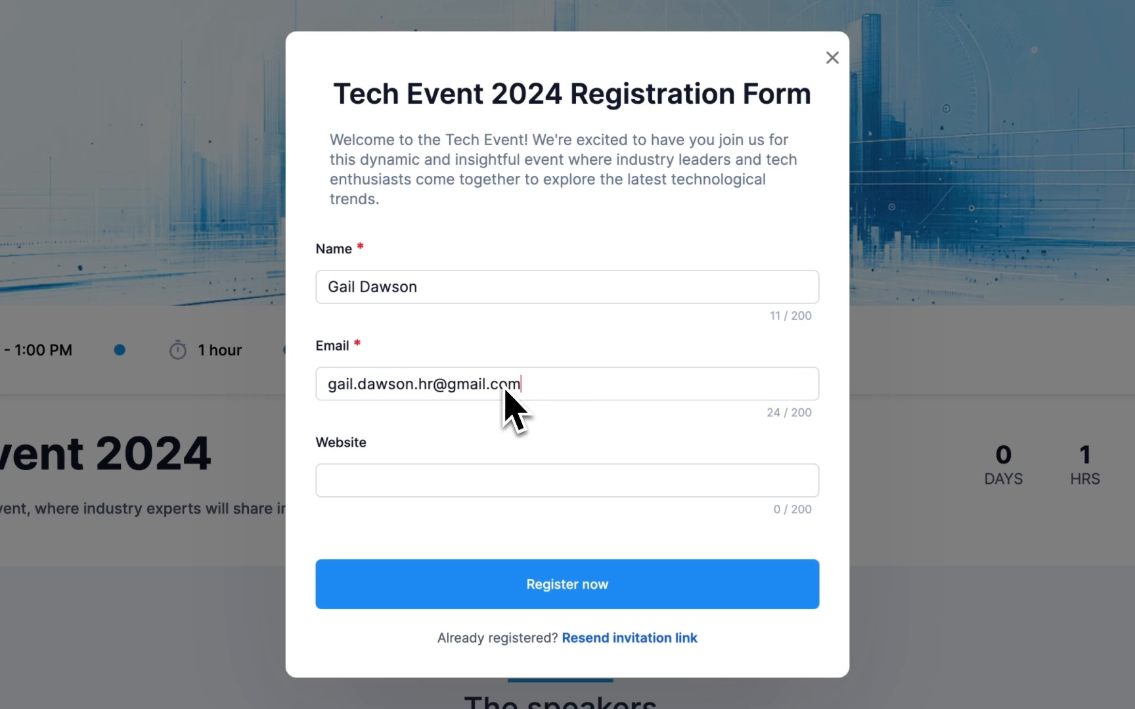
click(505, 479)
text(https://www.google.com/)
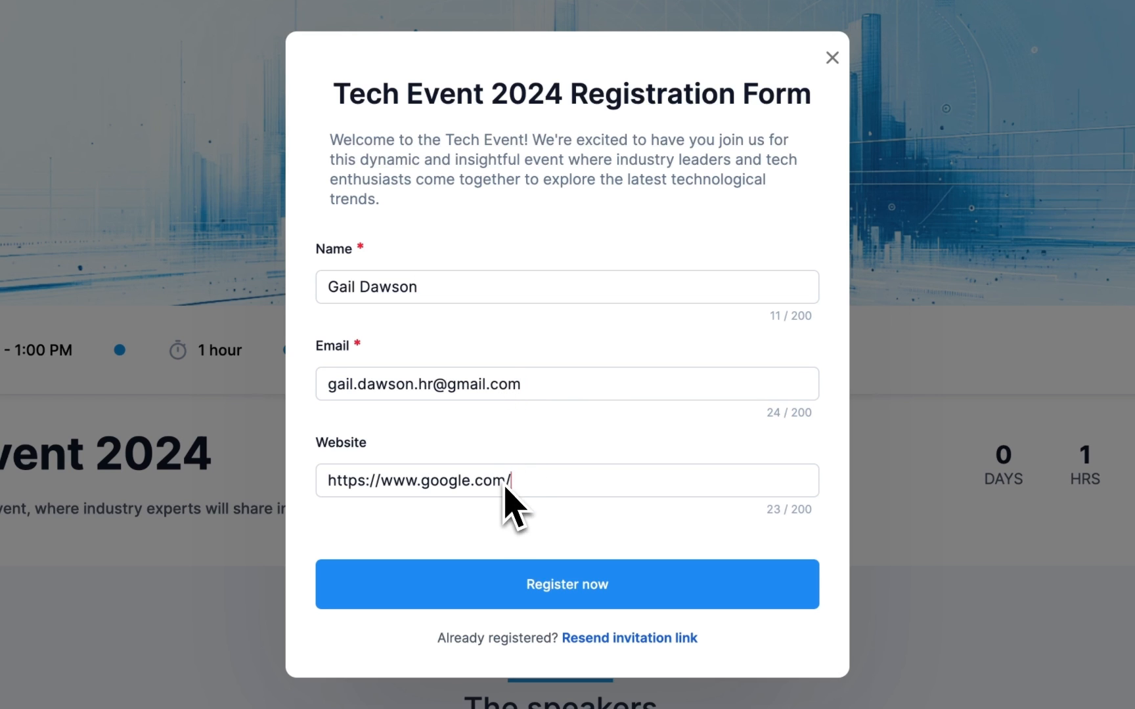
click(564, 593)
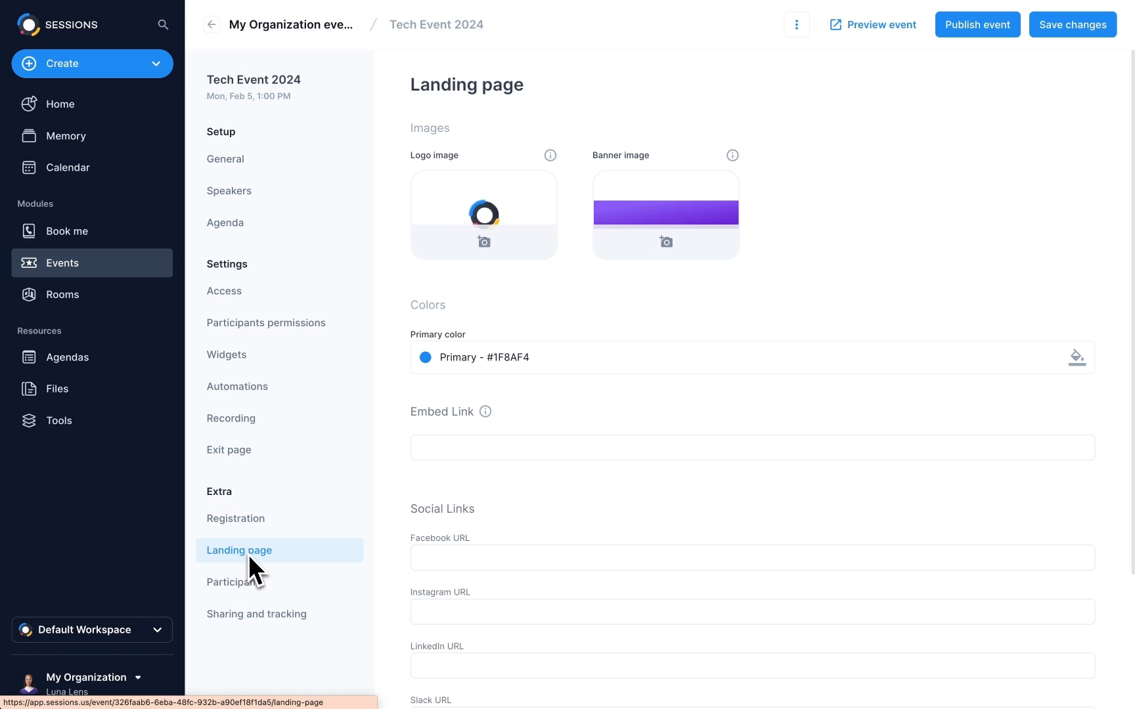
- Upload the Tech Event logo and blue skyline banner, and invite a new speaker
click(484, 243)
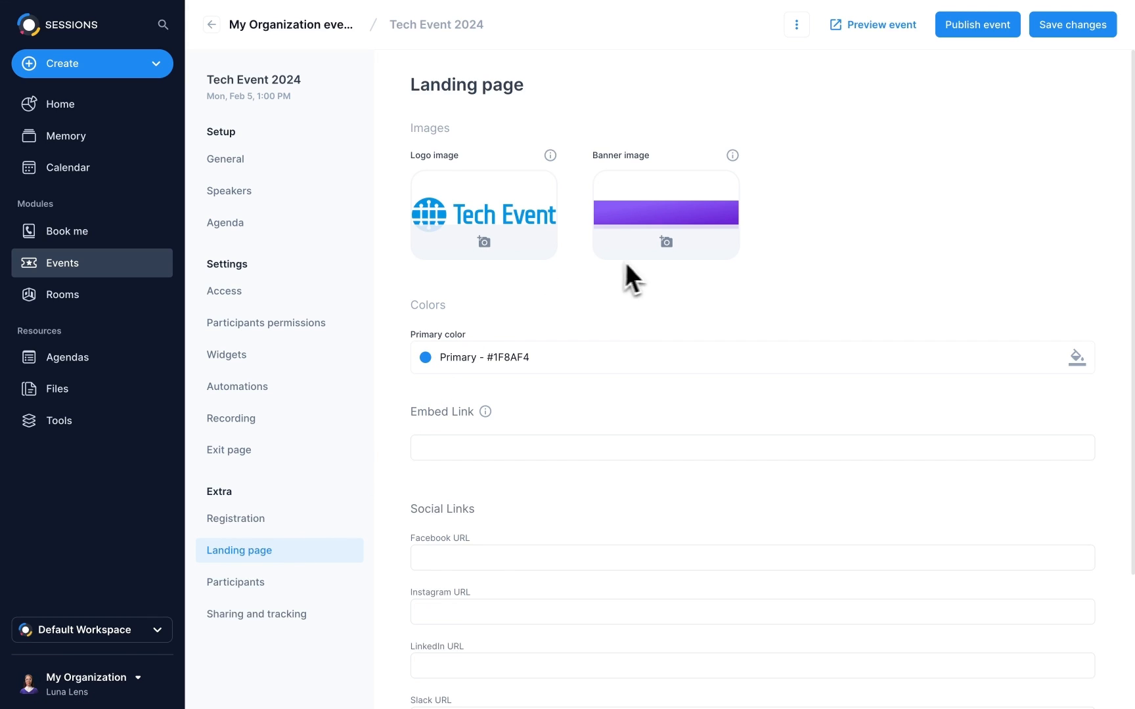
click(667, 247)
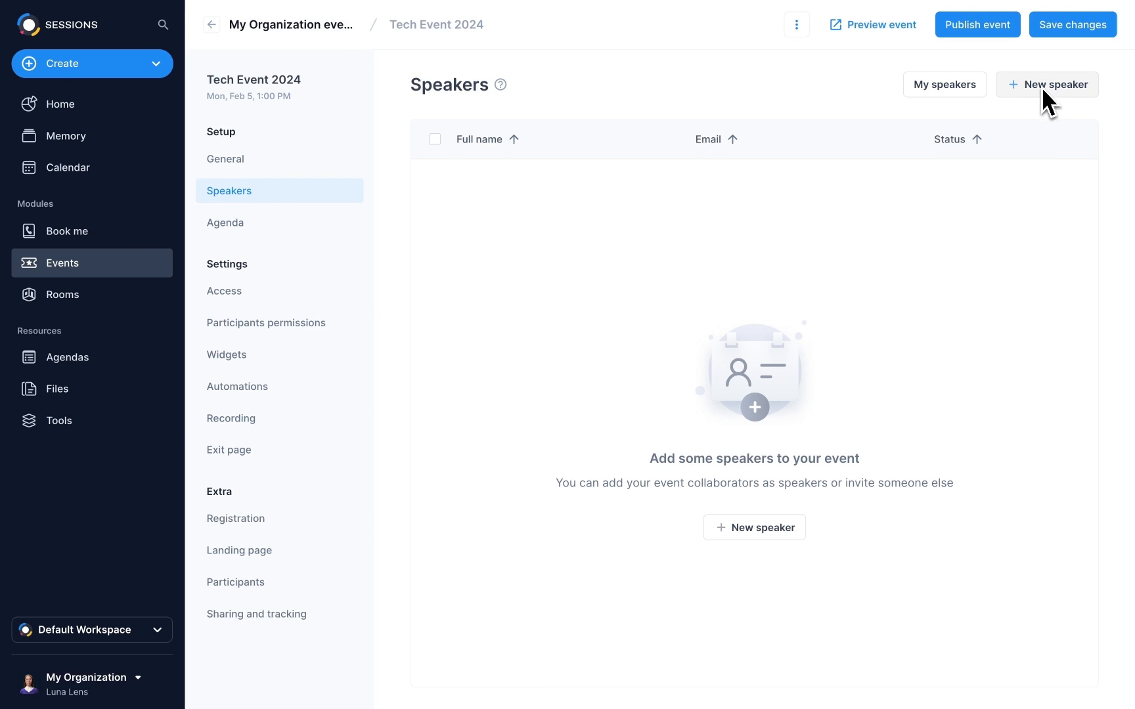
click(1041, 87)
click(739, 645)
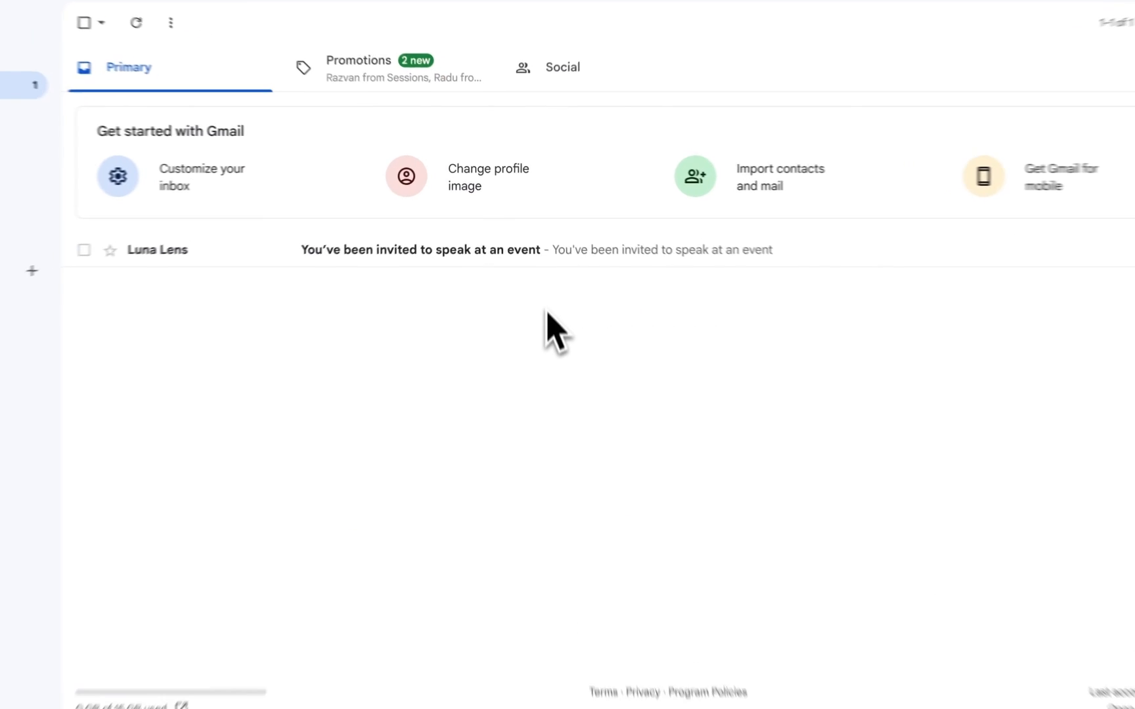
click(547, 256)
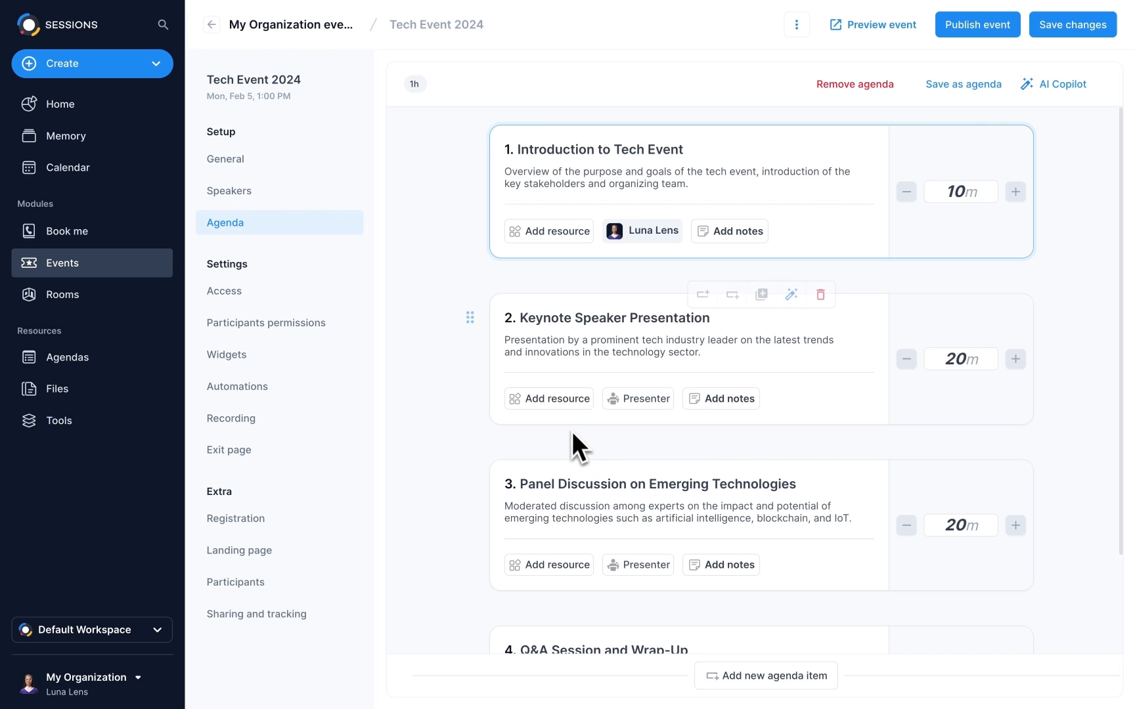
- Give the keynote slides, a presenter and notes 'Emphasize ethical AI practices', then AI-generate the agenda
click(558, 405)
click(671, 404)
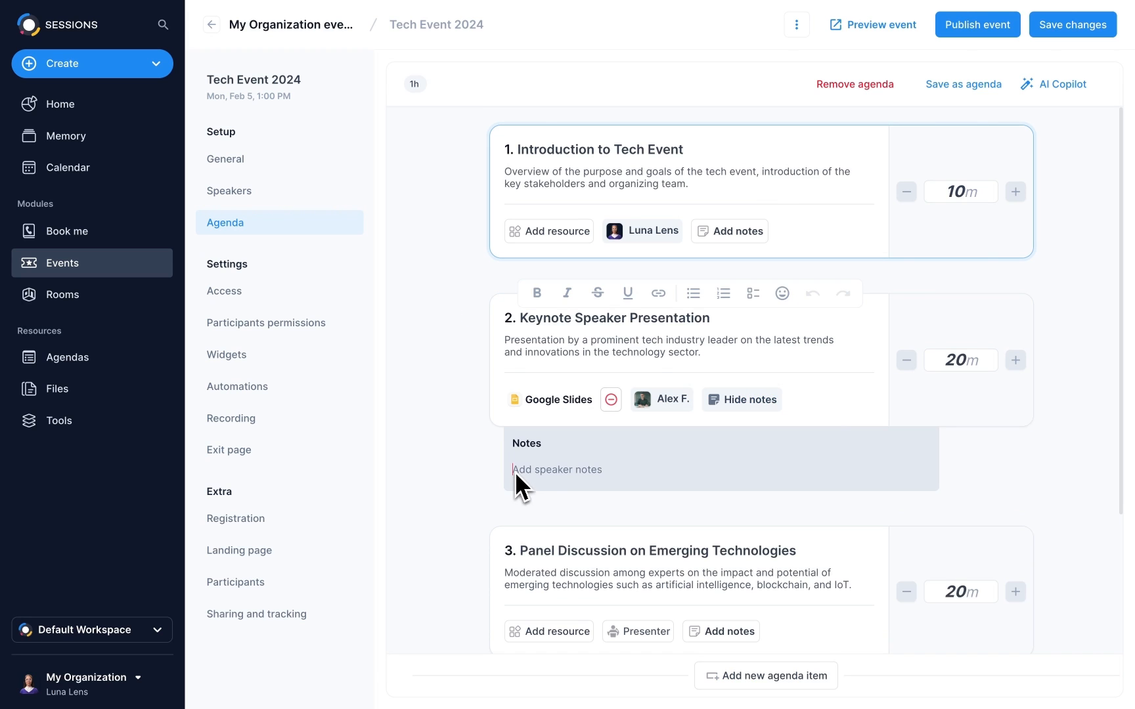
click(515, 472)
text(Emphasize ethical AI practices)
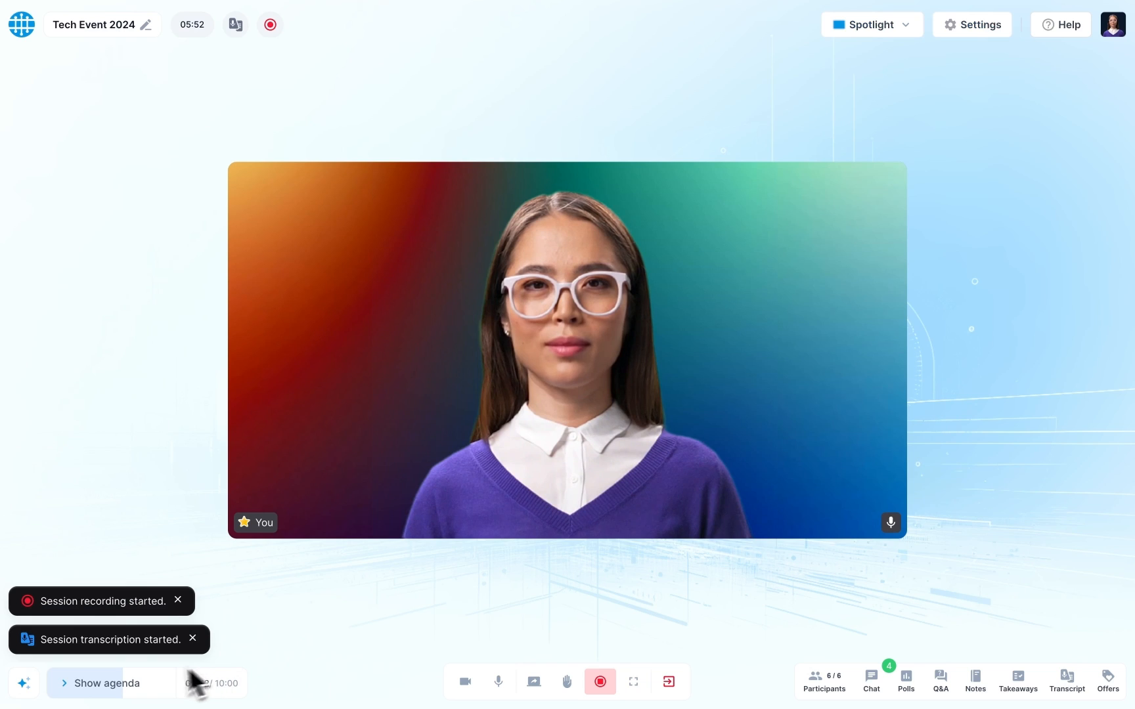
click(118, 685)
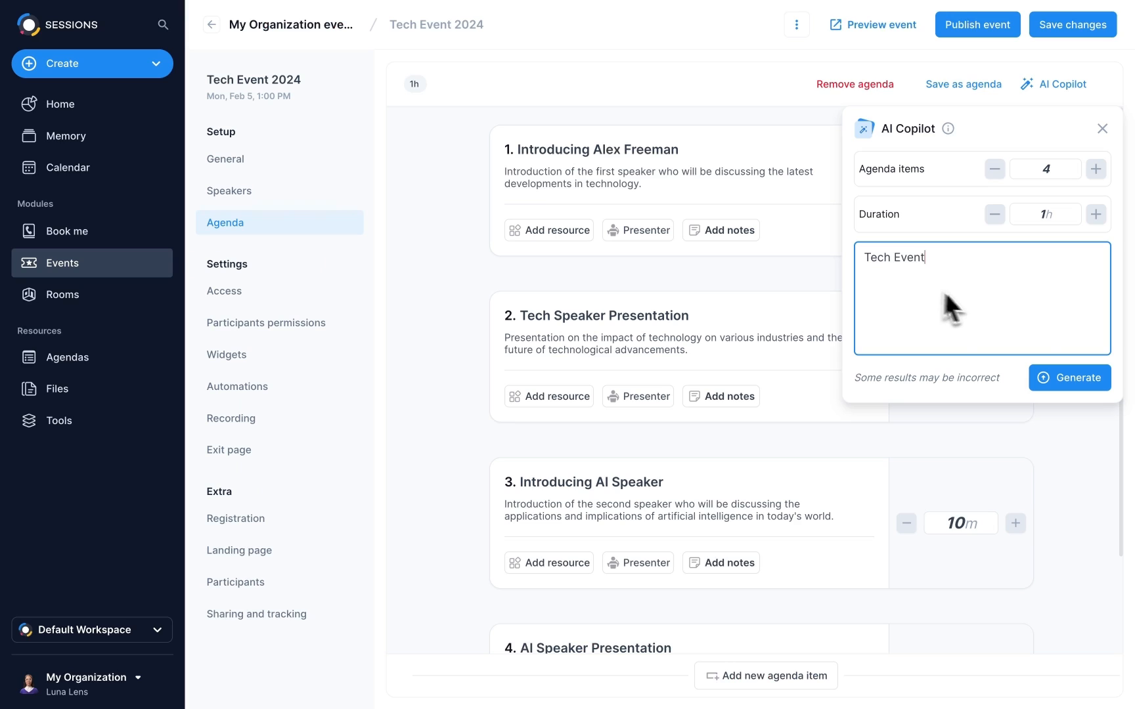
click(1071, 378)
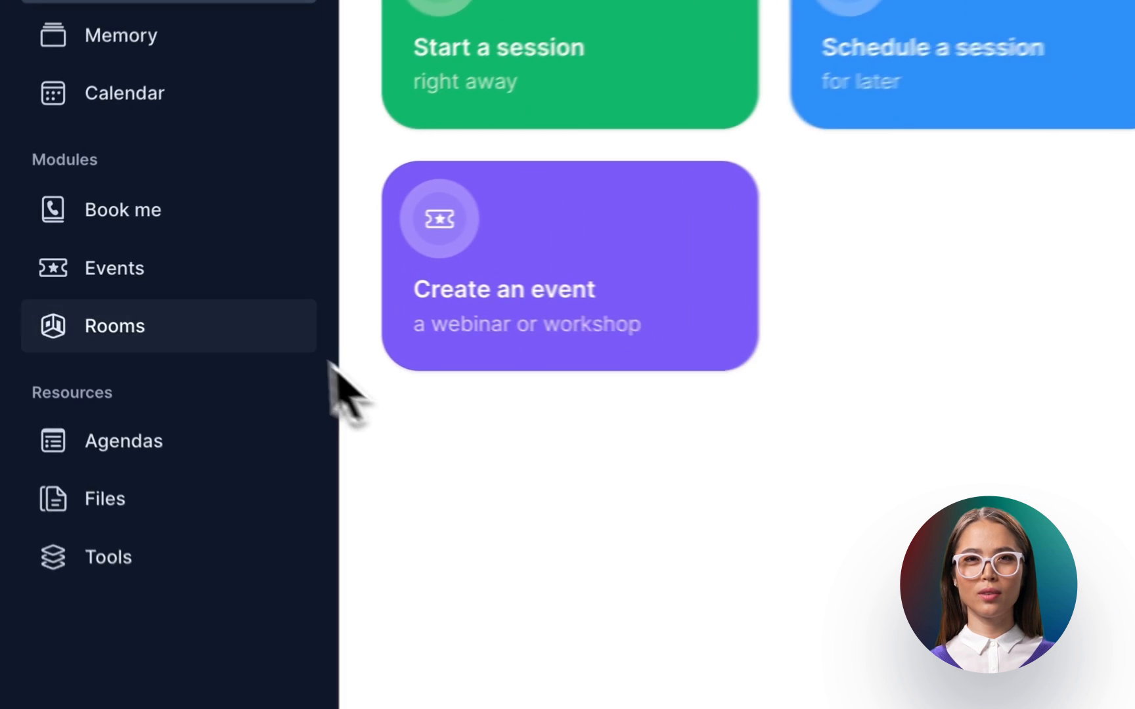
- Go to the Events list and start a new event
click(182, 270)
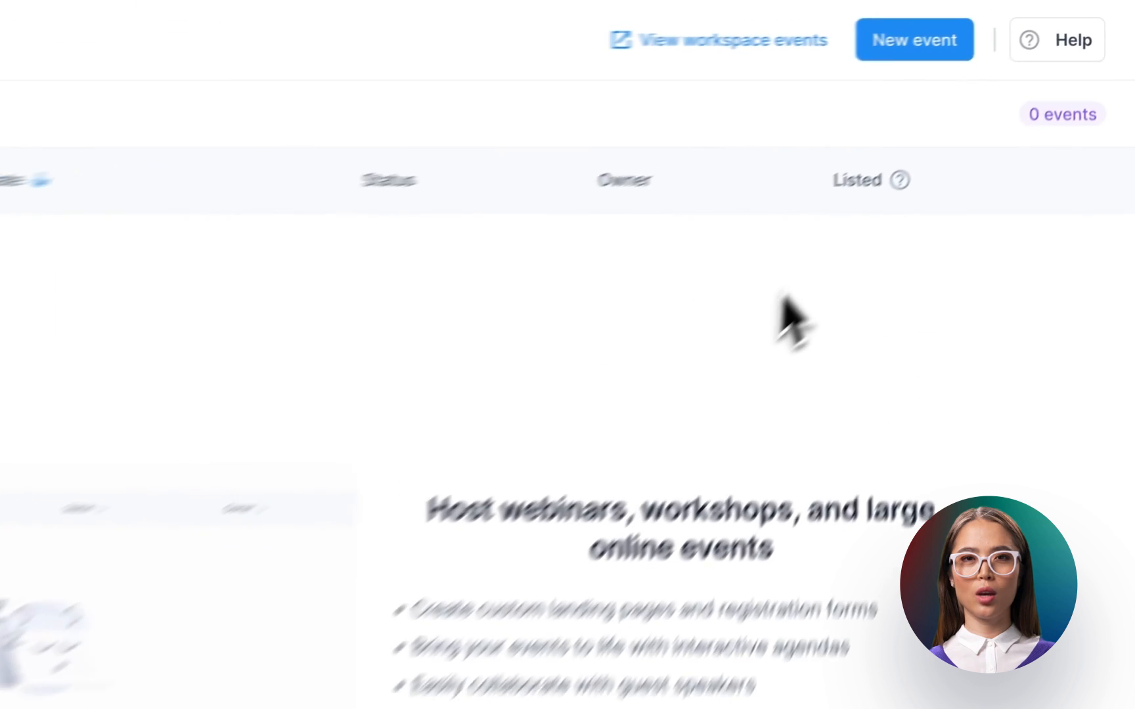
click(868, 62)
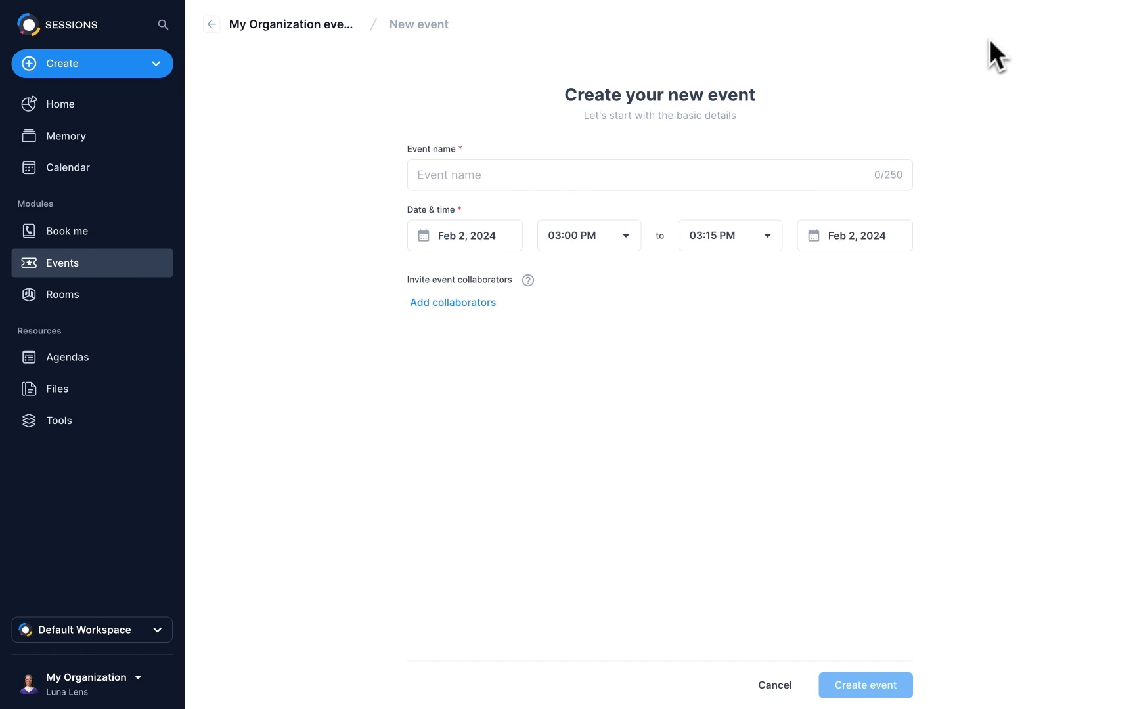
- Name the event 'Virtual Tech Event 2024' on Feb 4, 2024, 01:00–02:00 PM
click(733, 180)
text(Virtual Tech Event 2024)
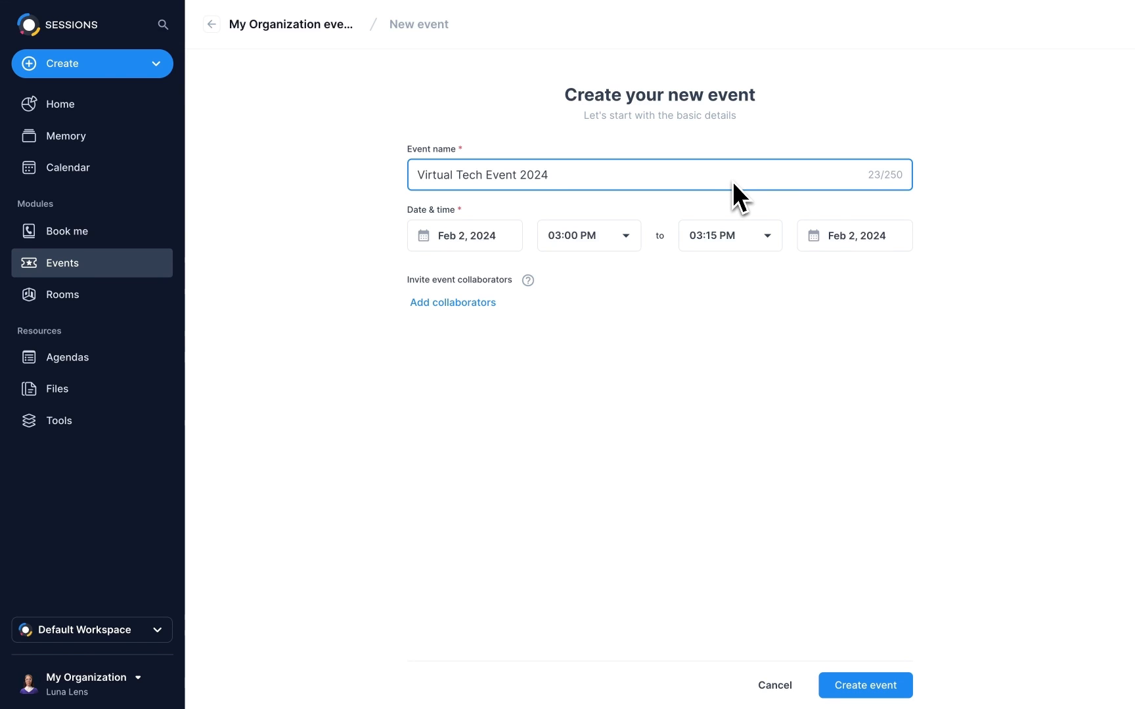
click(494, 231)
click(626, 235)
click(765, 243)
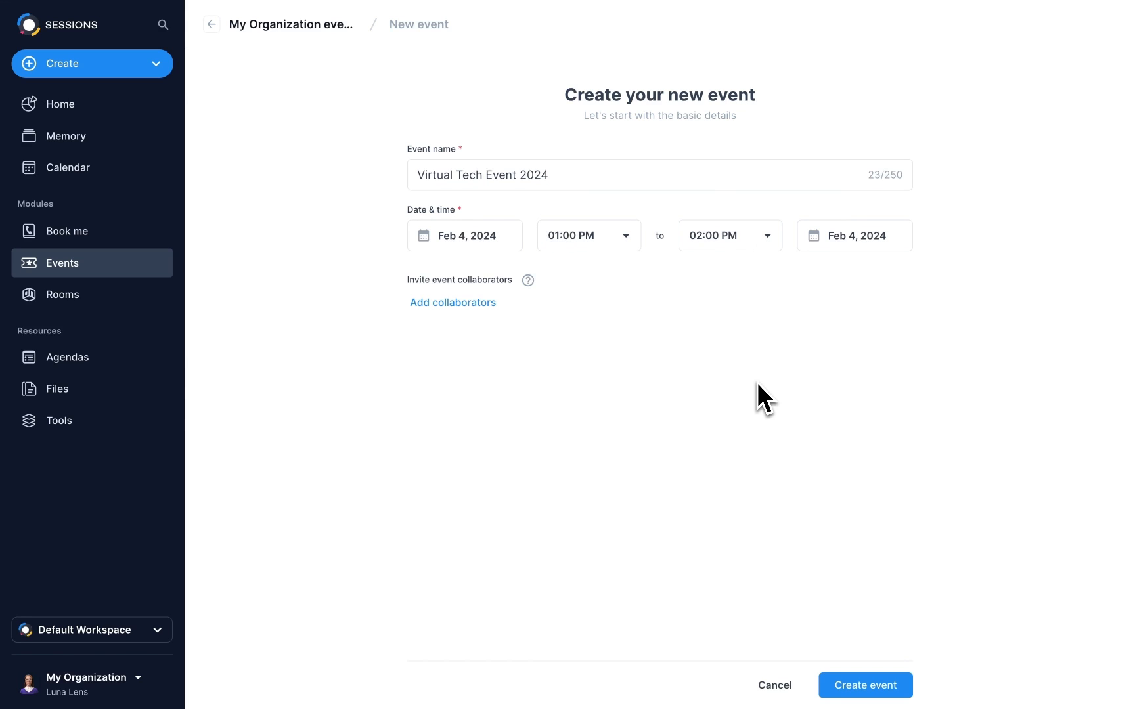
- Add a searched workspace member as collaborator and create the event
click(476, 307)
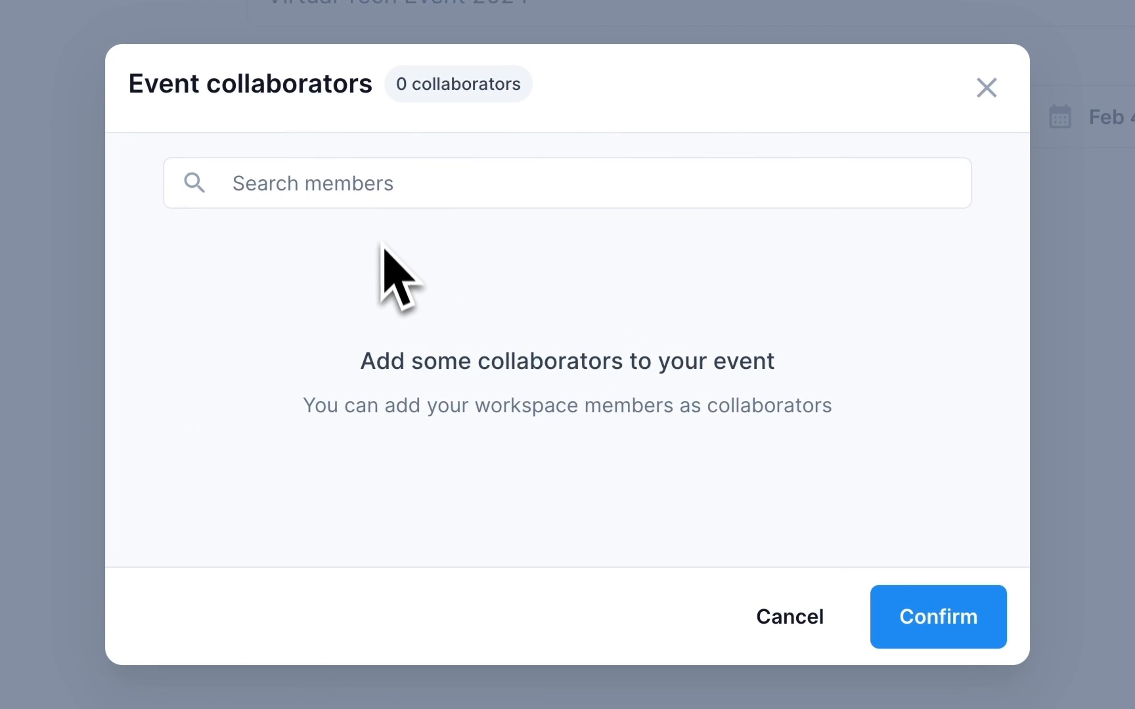
click(379, 191)
text(eddie)
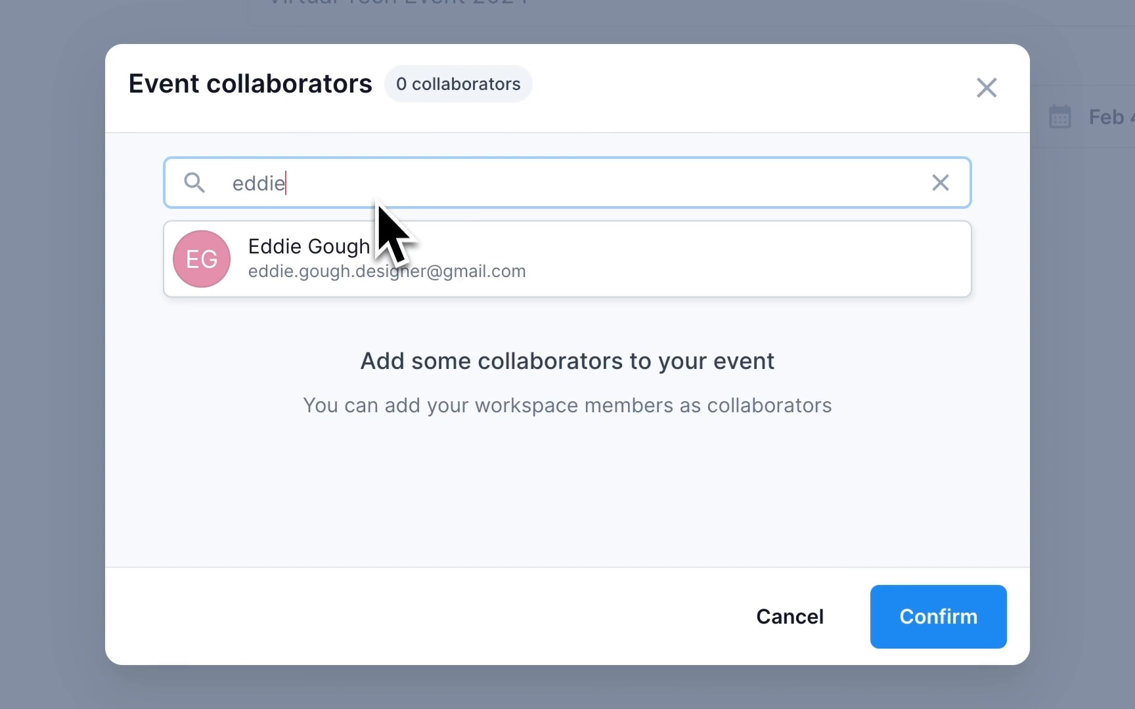
click(421, 258)
click(926, 611)
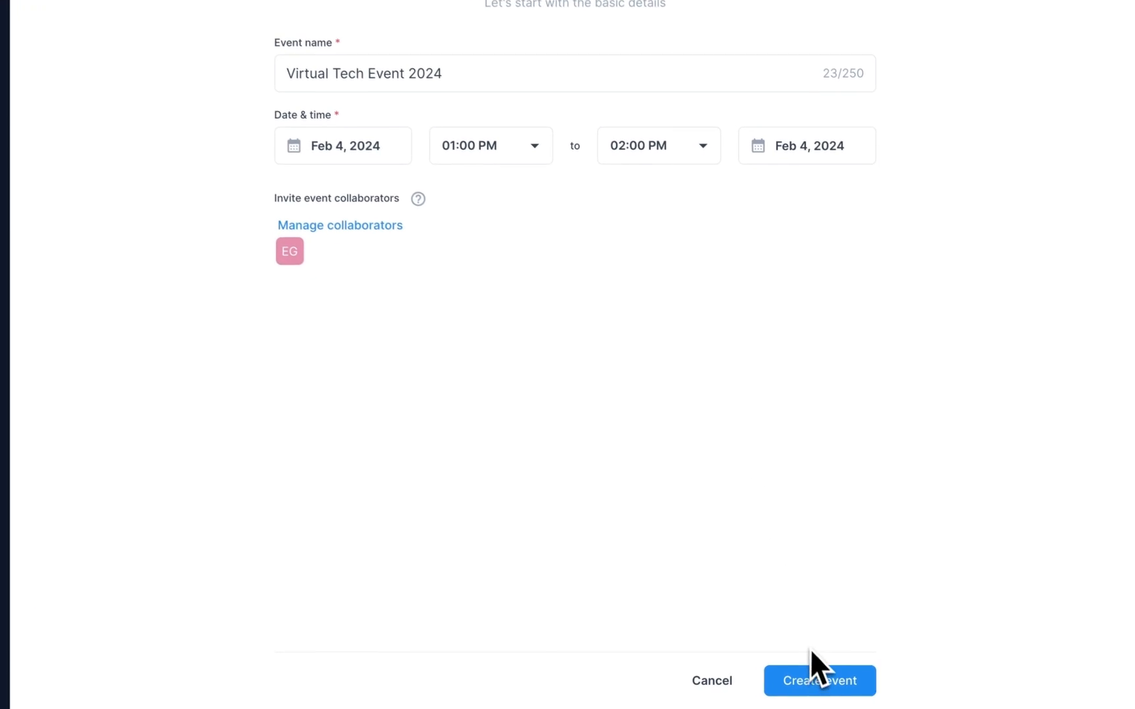
click(817, 693)
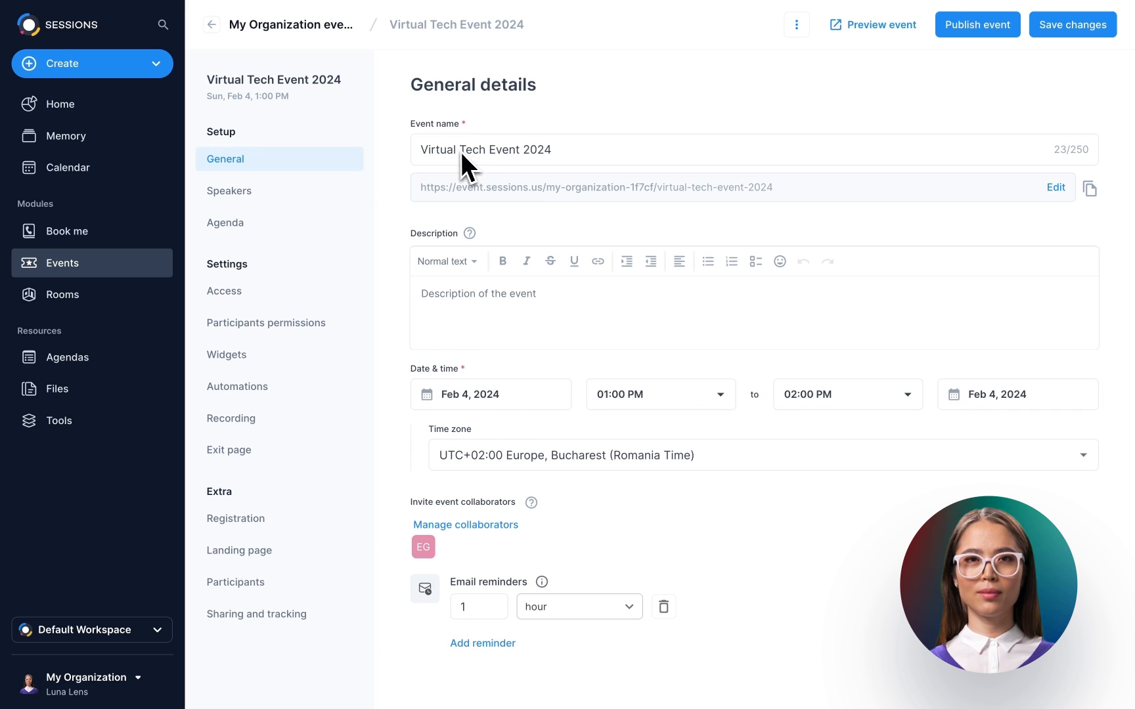
drag(461, 152, 422, 153)
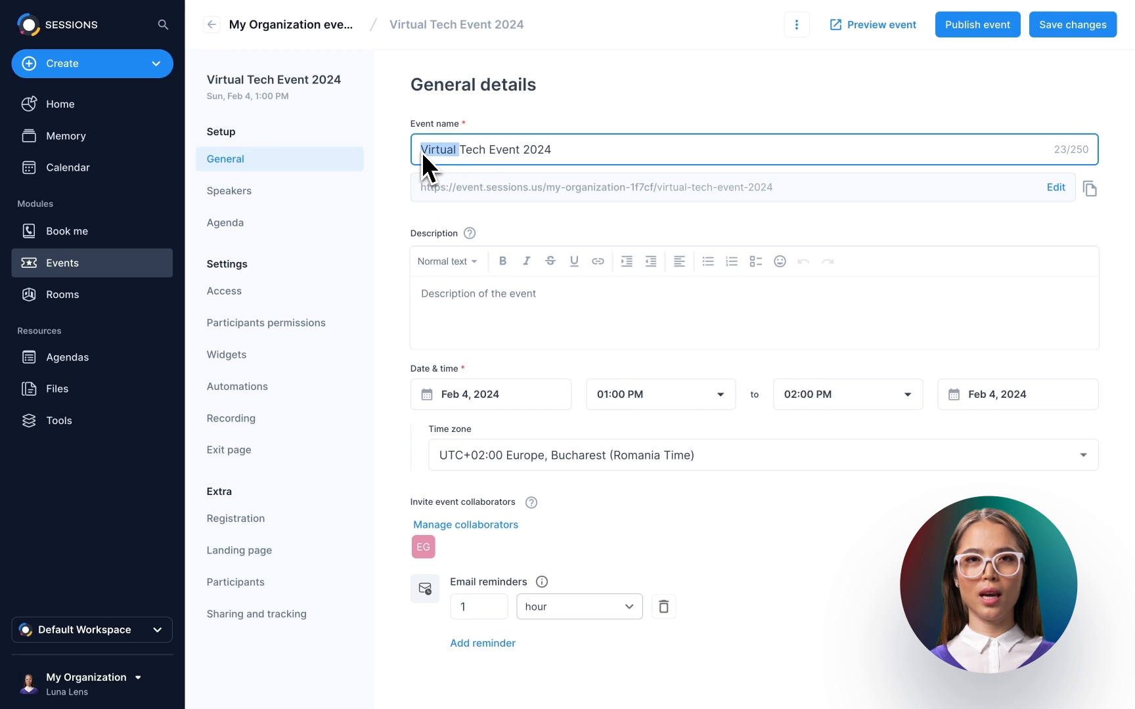
key(BackSpace)
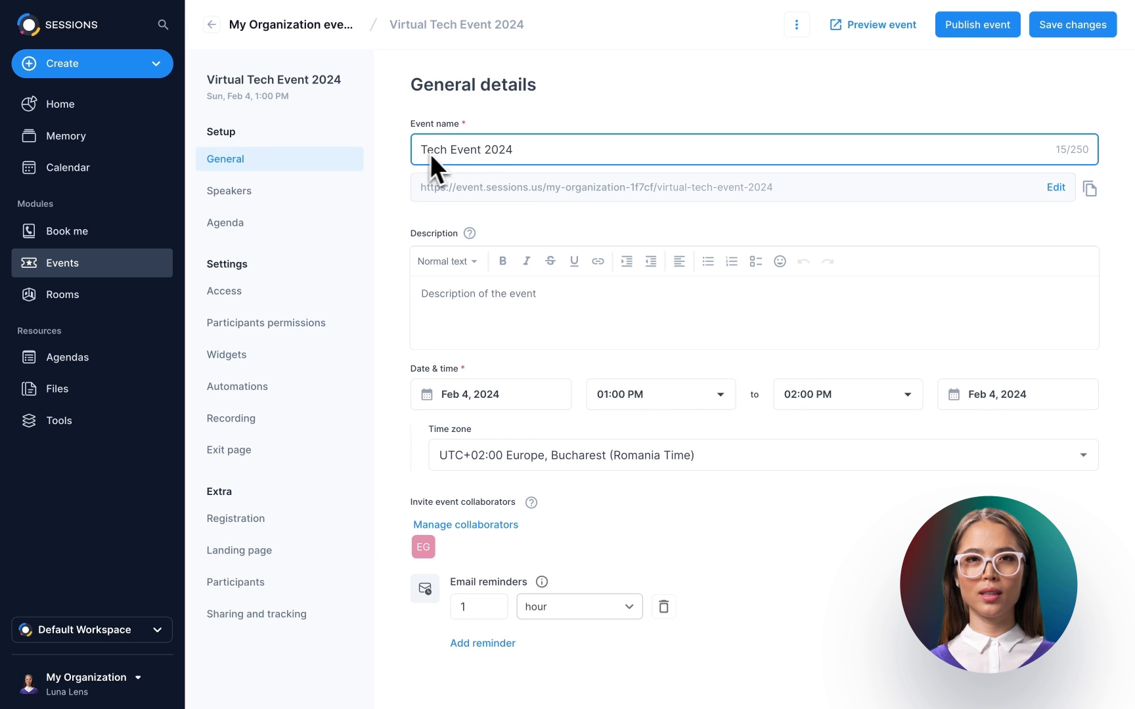
click(1055, 187)
drag(703, 189, 549, 192)
key(BackSpace)
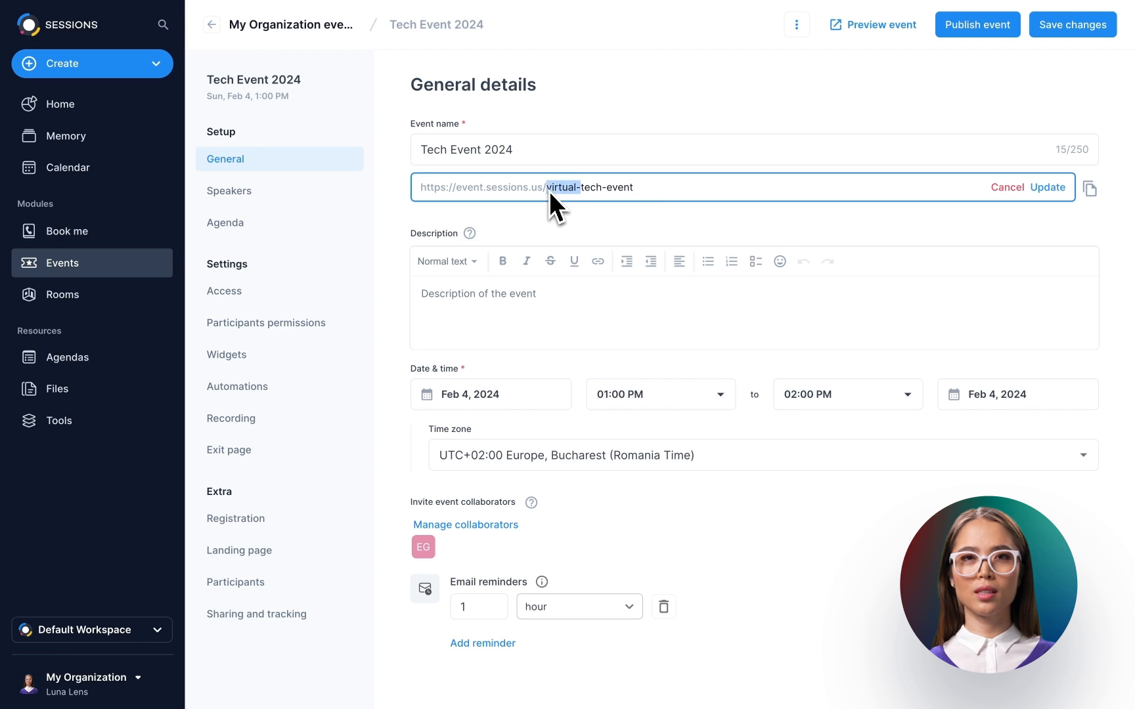
key(BackSpace)
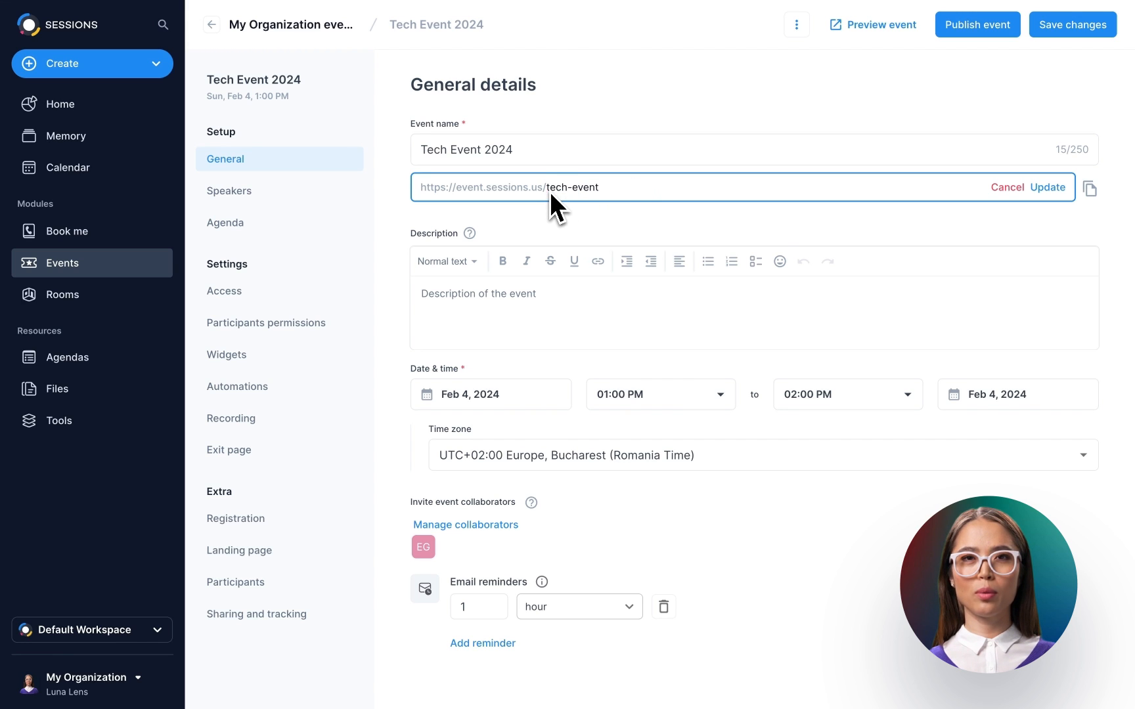
click(1049, 188)
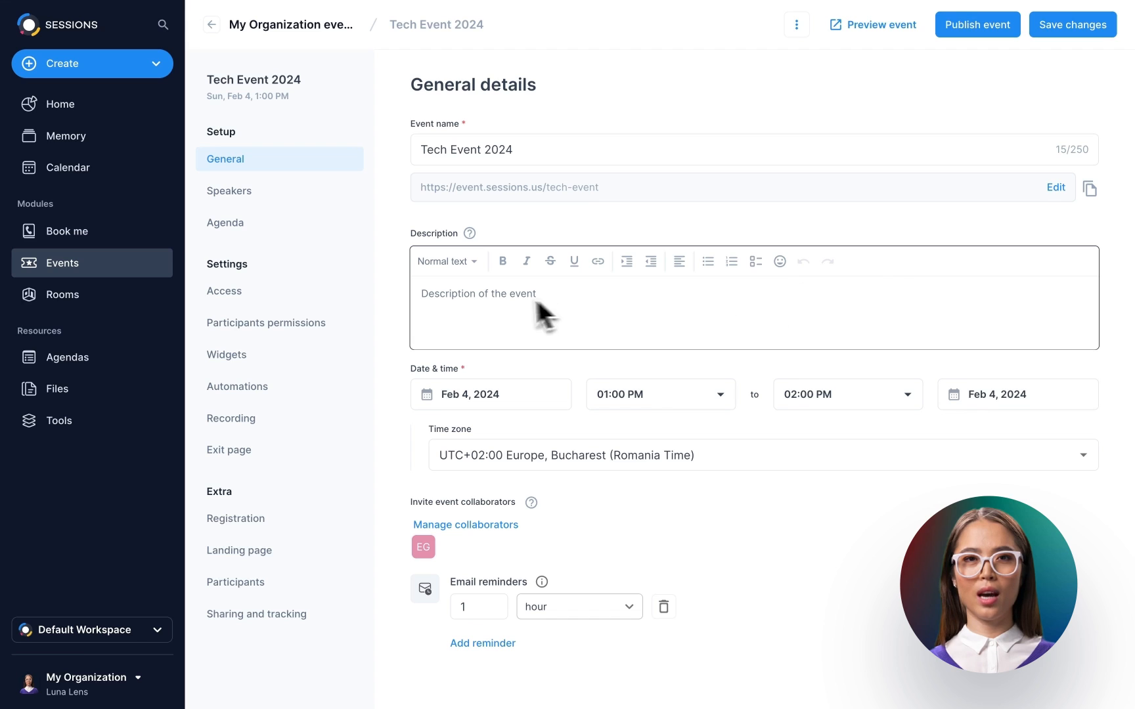
- Paste in the event description and move the date to Feb 5, 2024
click(424, 299)
text(Join us for the Tech Event, where industry experts will share insights on the latest technological trends, innovations, and best practices.)
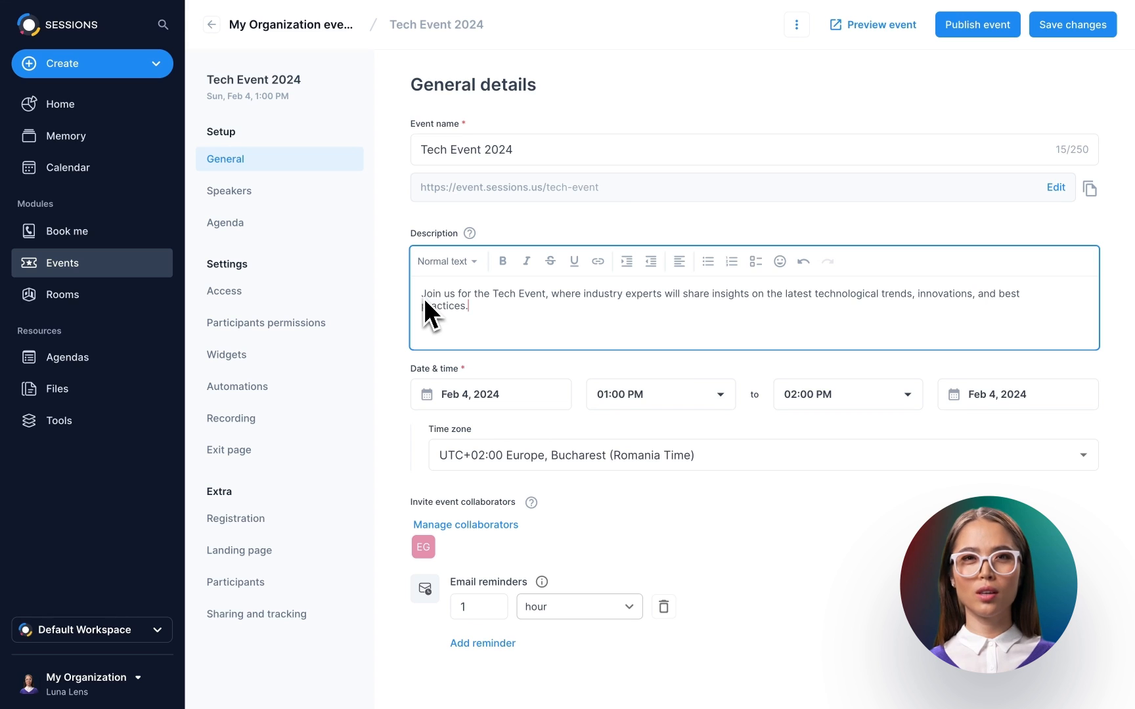
click(496, 396)
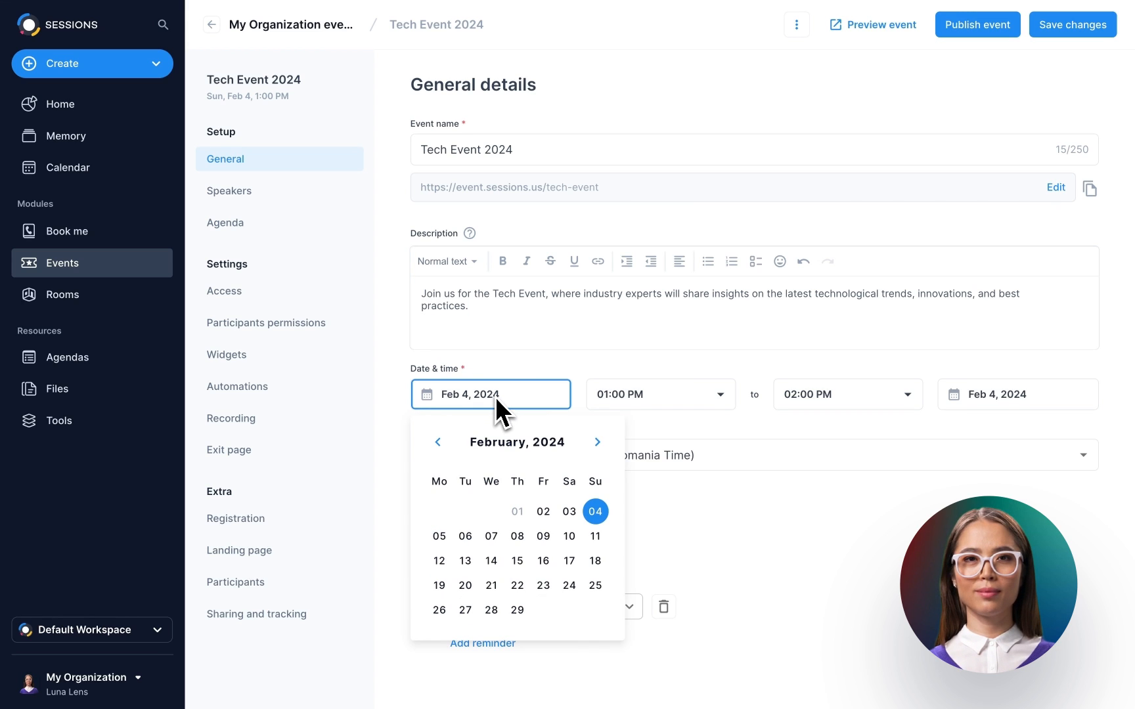
click(440, 537)
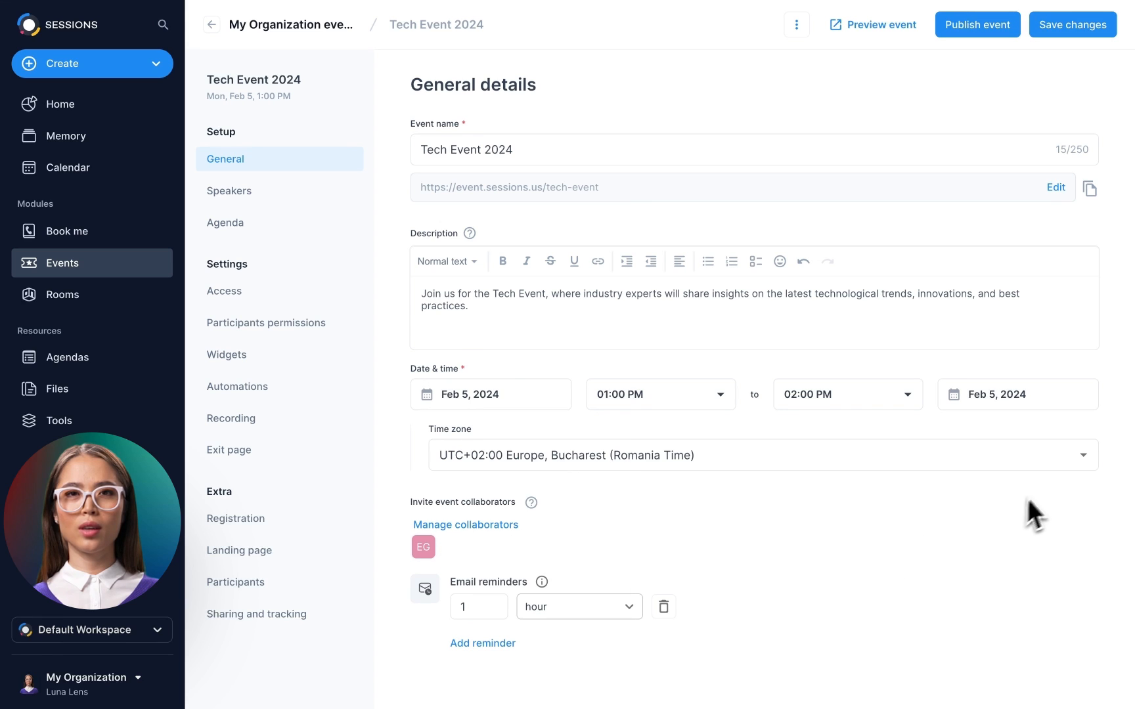
- Switch the time zone to Los Angeles (PT), then bring up the collaborators list
click(1085, 459)
text(Los)
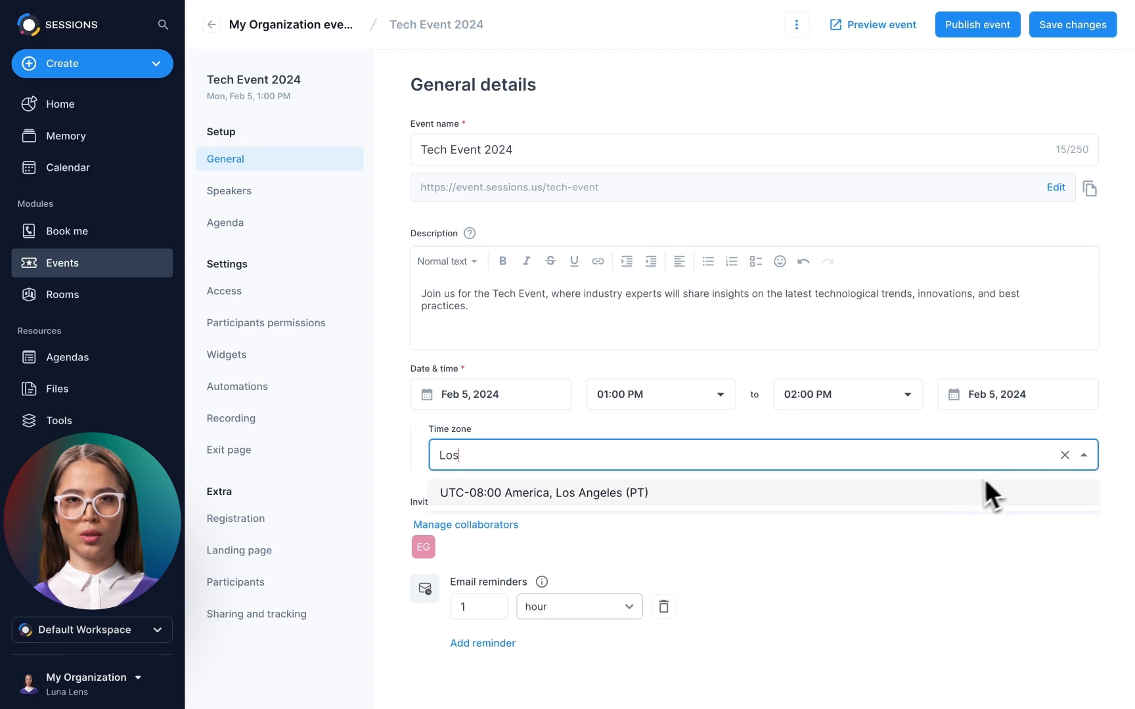
click(948, 496)
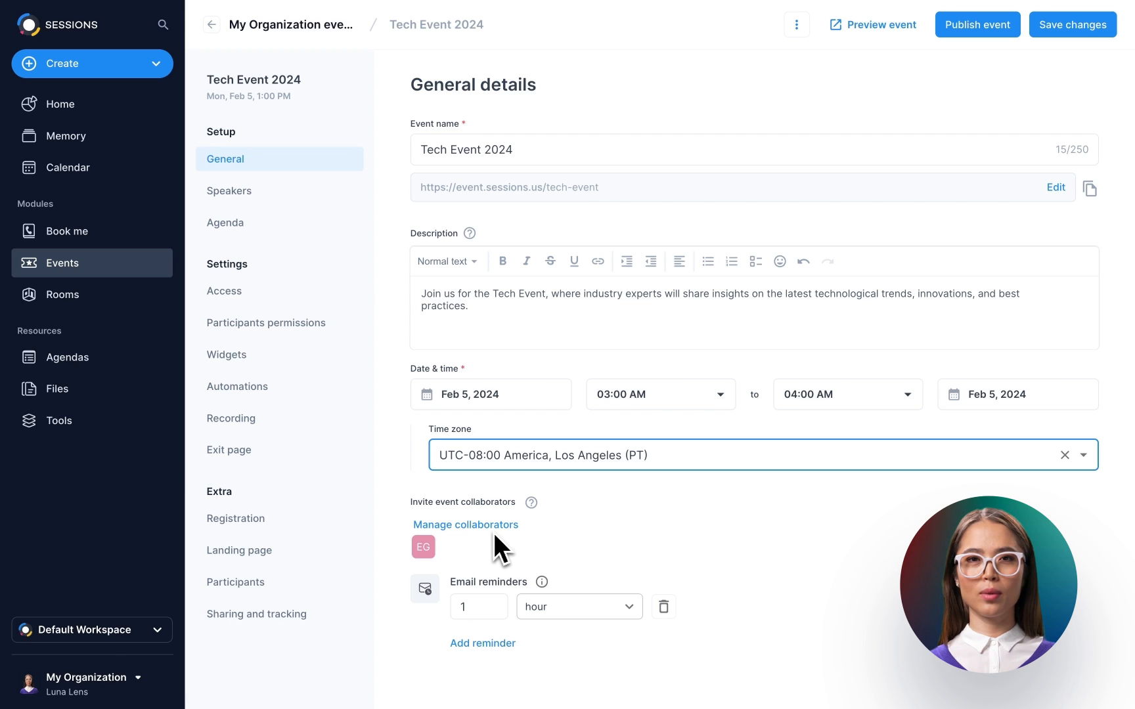
click(493, 530)
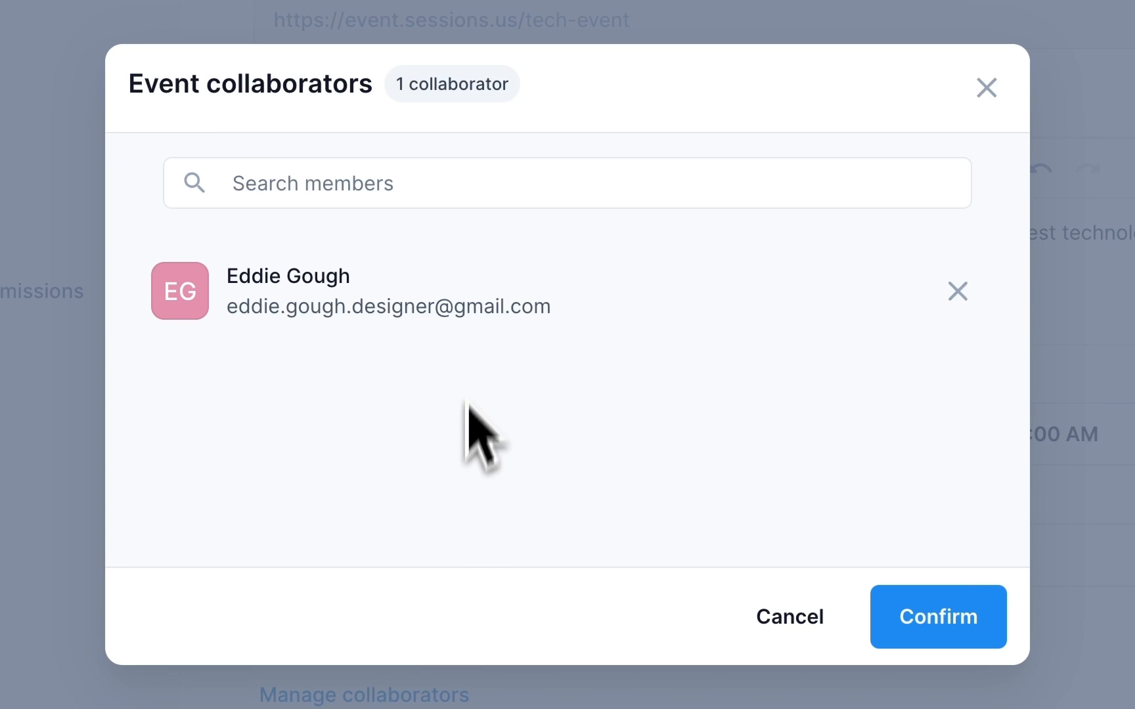
- Add a second workspace member as collaborator and confirm the list
click(435, 197)
text(nancy)
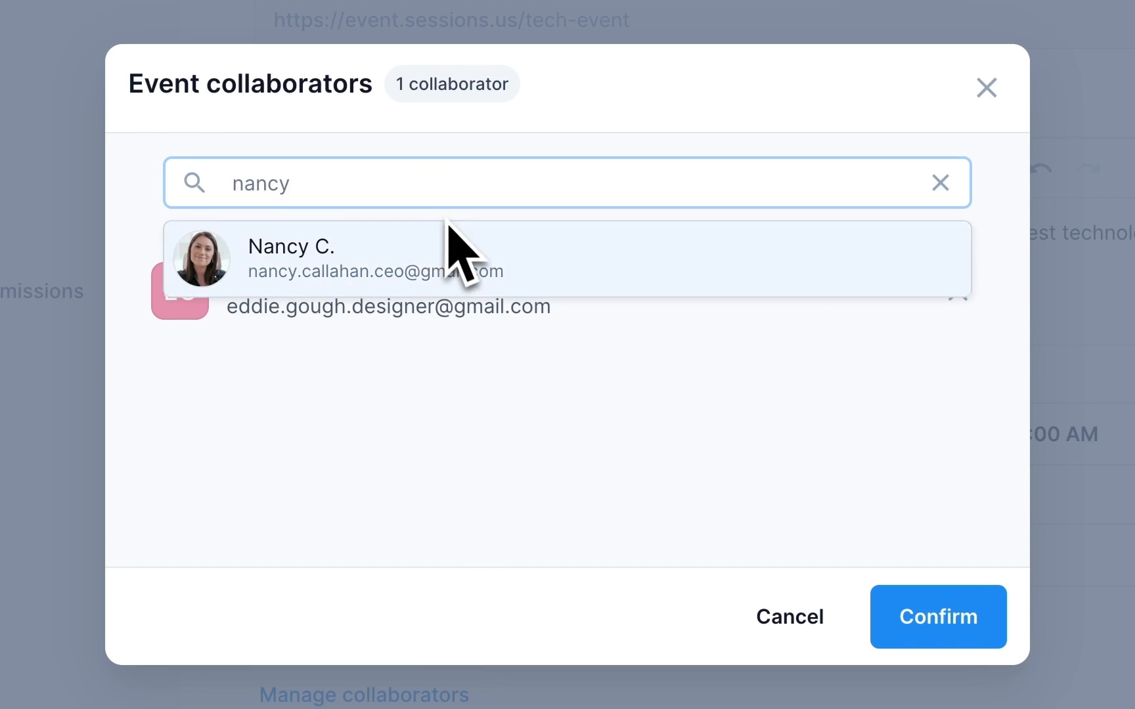
click(458, 248)
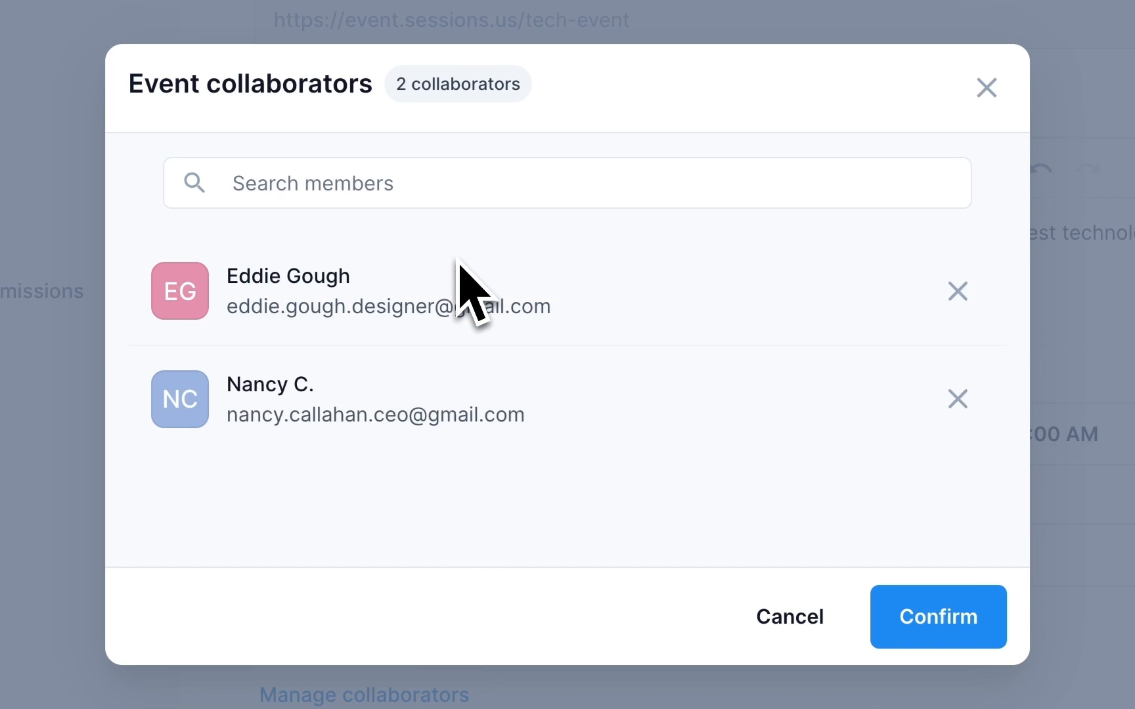
click(940, 609)
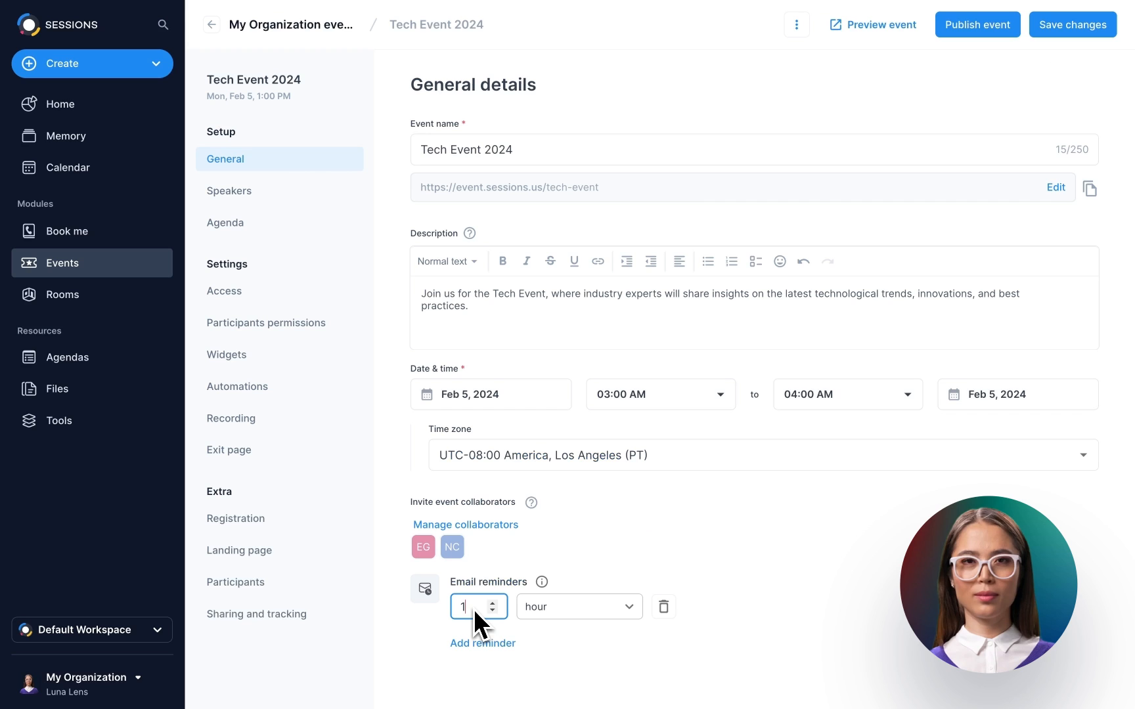
- Set the single e-mail reminder to 45 minutes before, removing the extra reminder row
text(45)
click(596, 619)
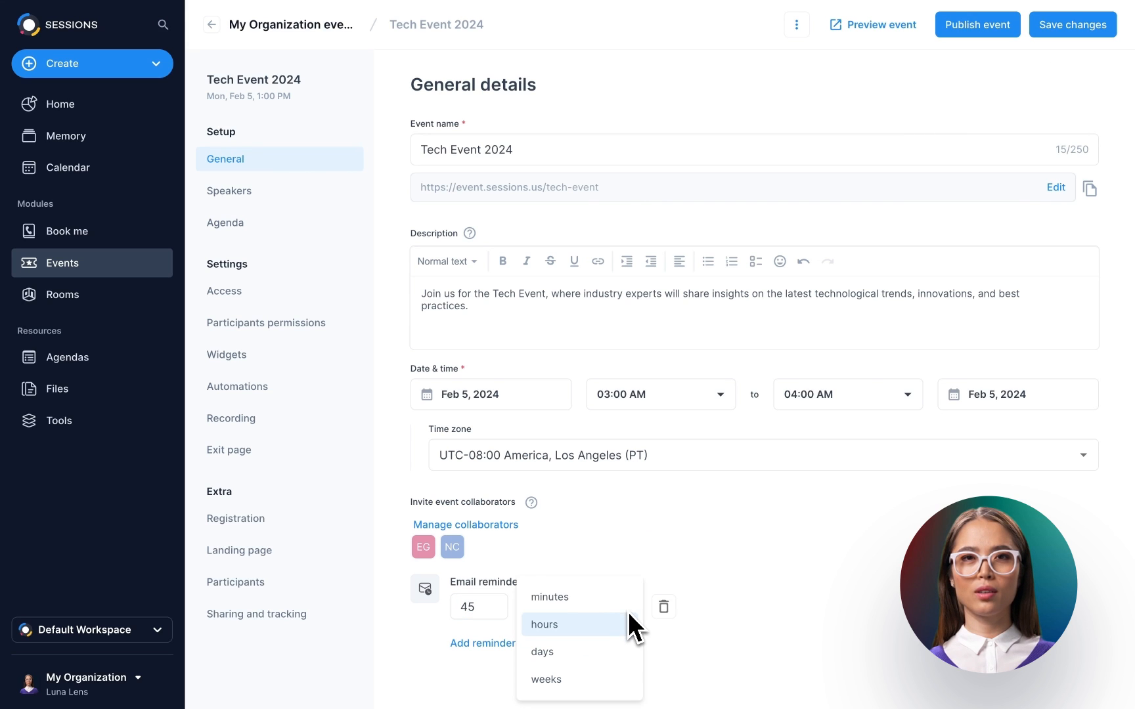
click(616, 601)
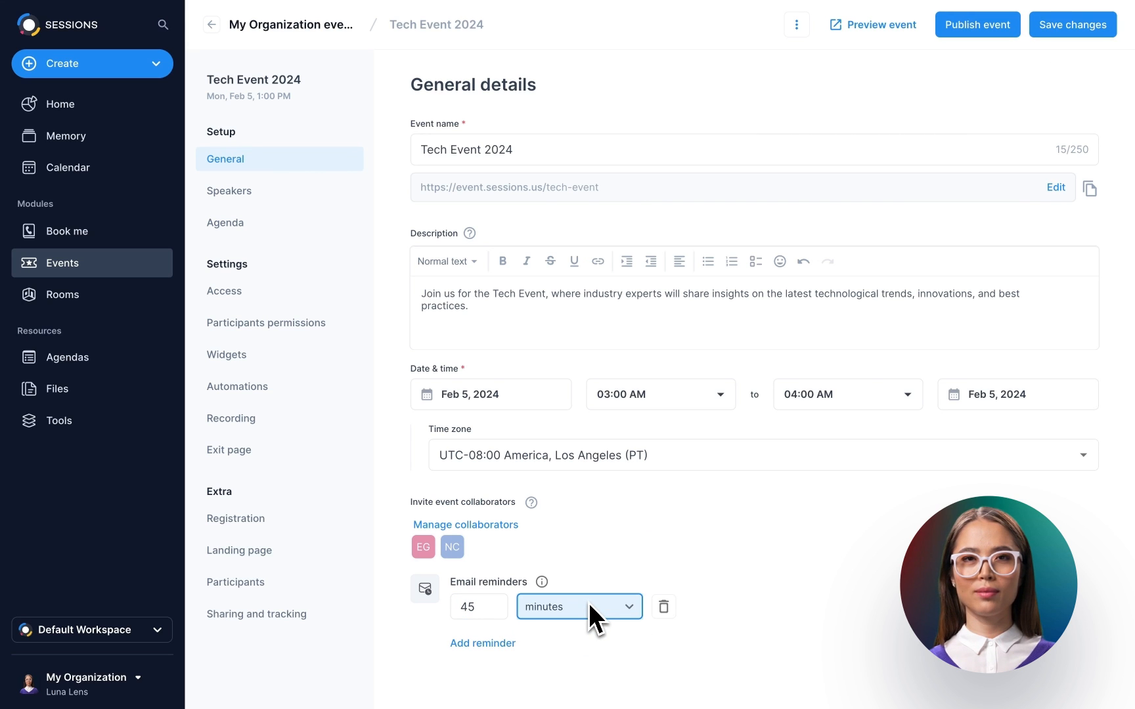
click(508, 643)
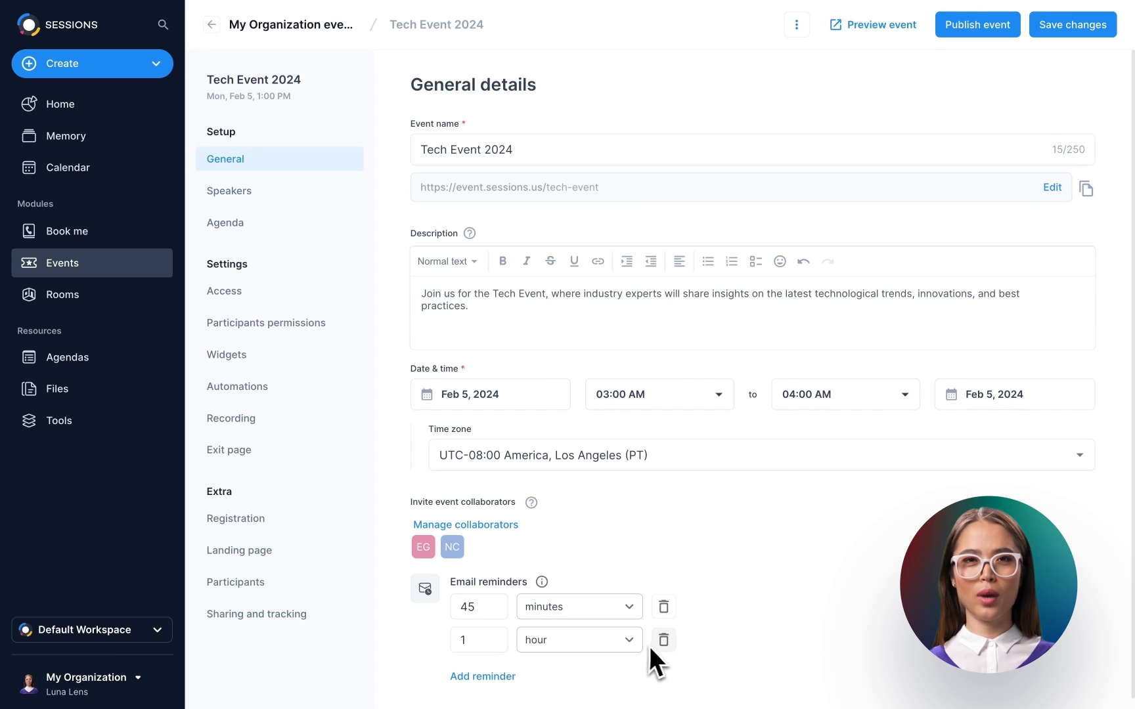
click(665, 647)
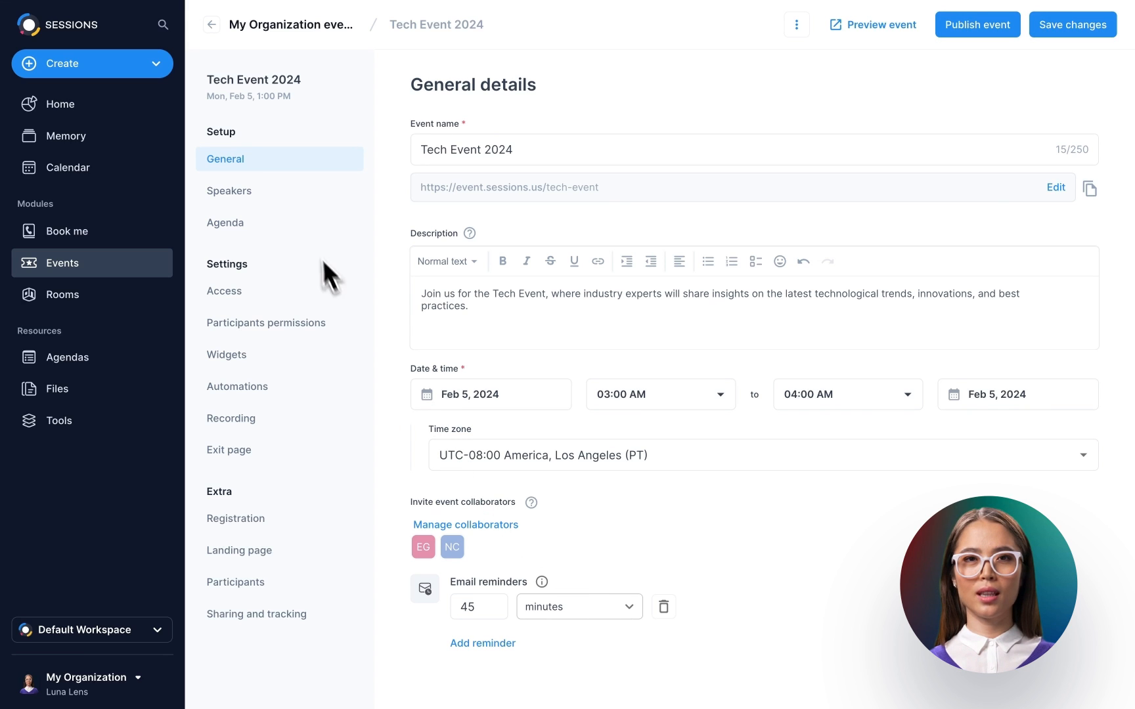
- On the Speakers page, start a new speaker with their full name and e-mail
click(291, 195)
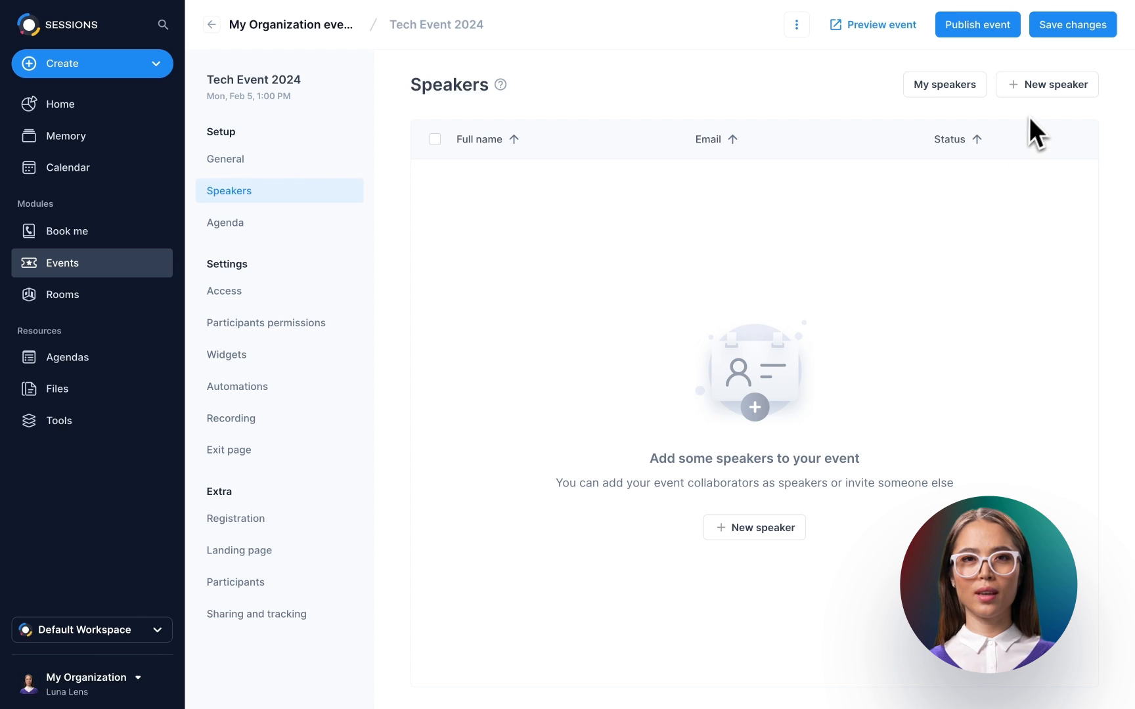
click(1041, 88)
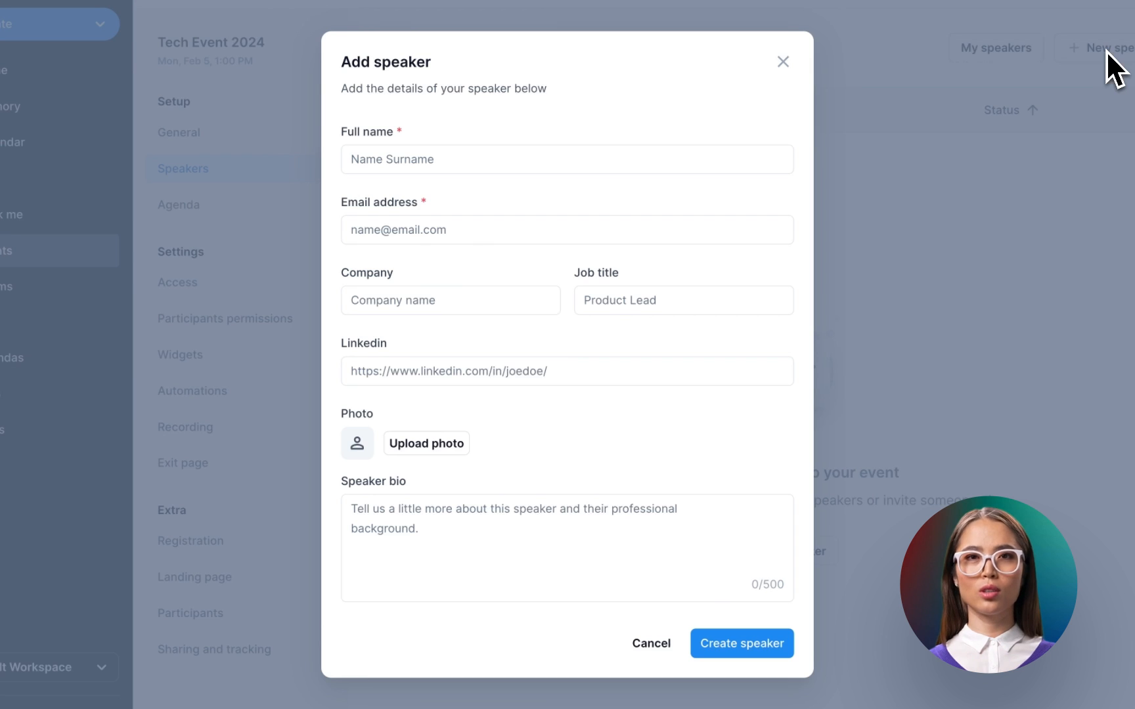
click(437, 161)
click(386, 230)
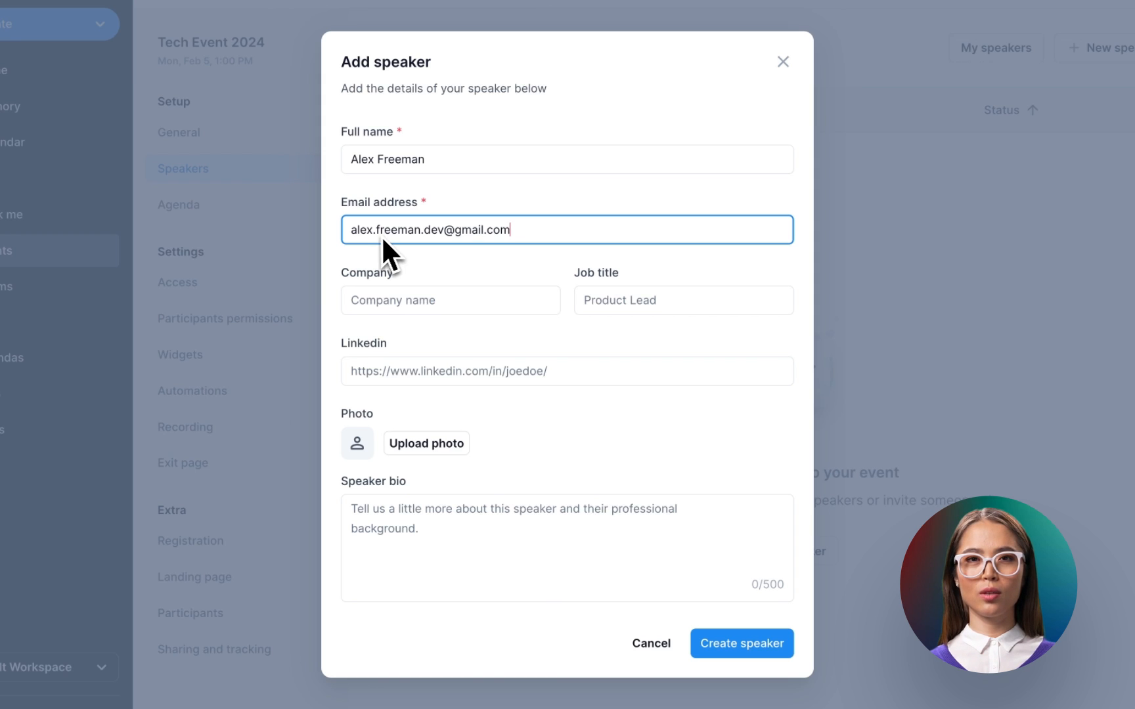
- Finish the speaker as Developer at TechING with LinkedIn link, photo and bio, and create them
click(364, 299)
text(TechING)
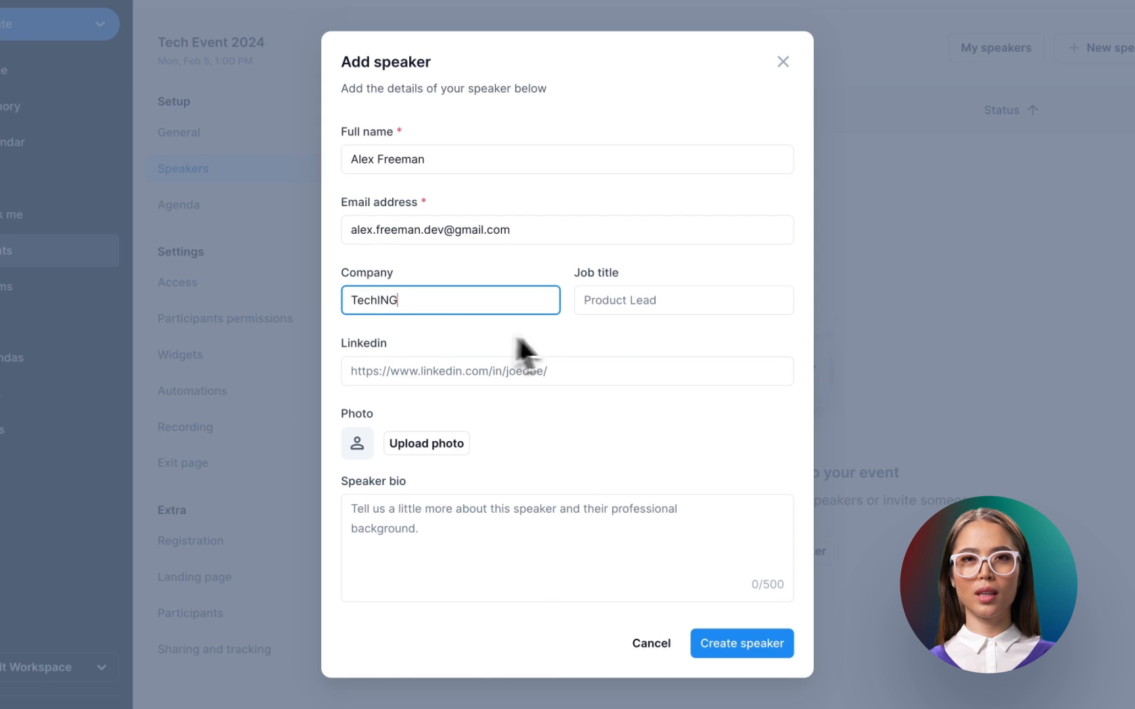
click(635, 308)
text(Developer)
click(479, 373)
text(https://www.linkedin.com/in/example/)
click(439, 439)
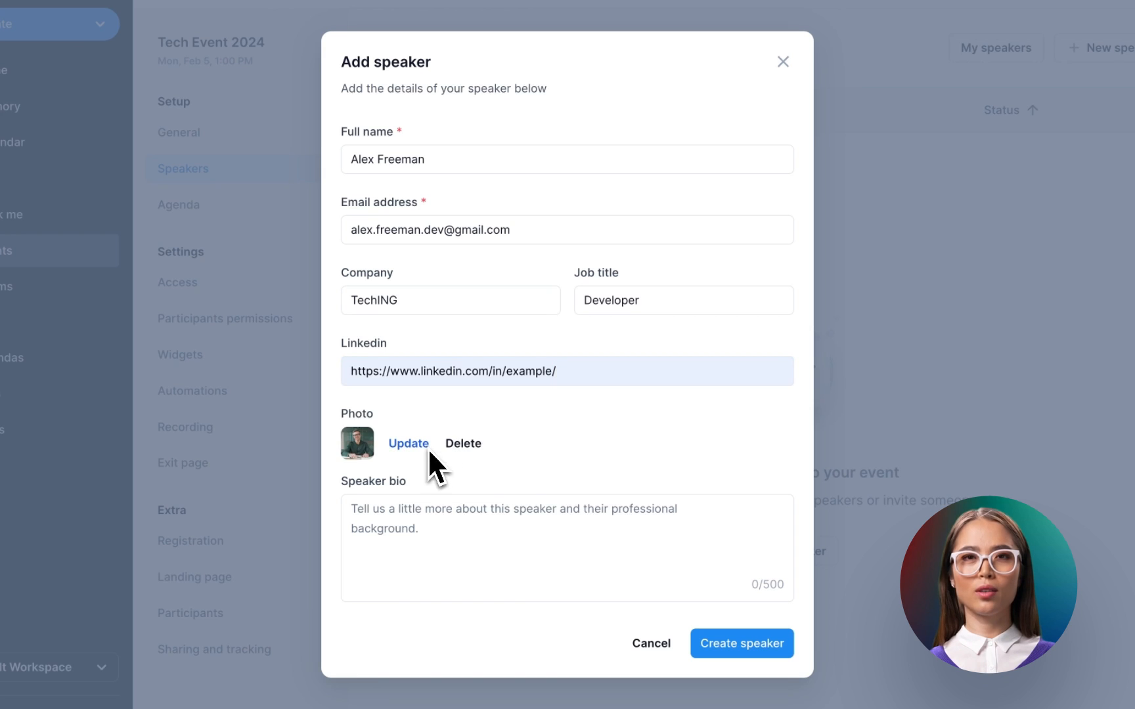
click(354, 510)
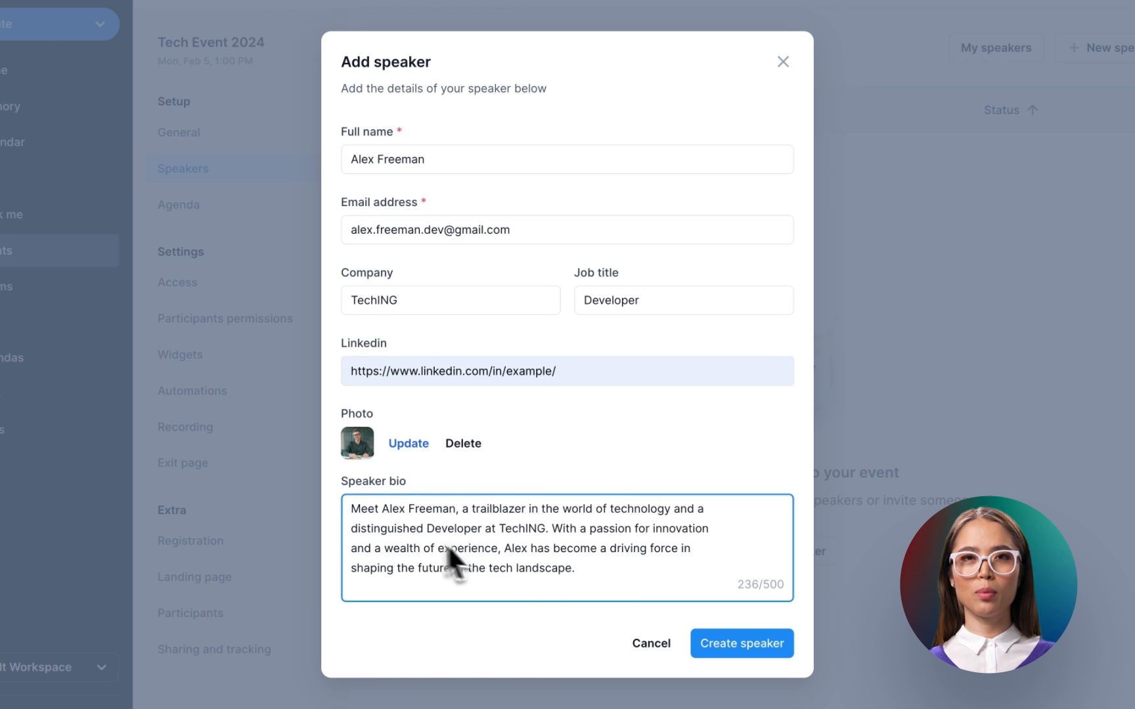
click(737, 647)
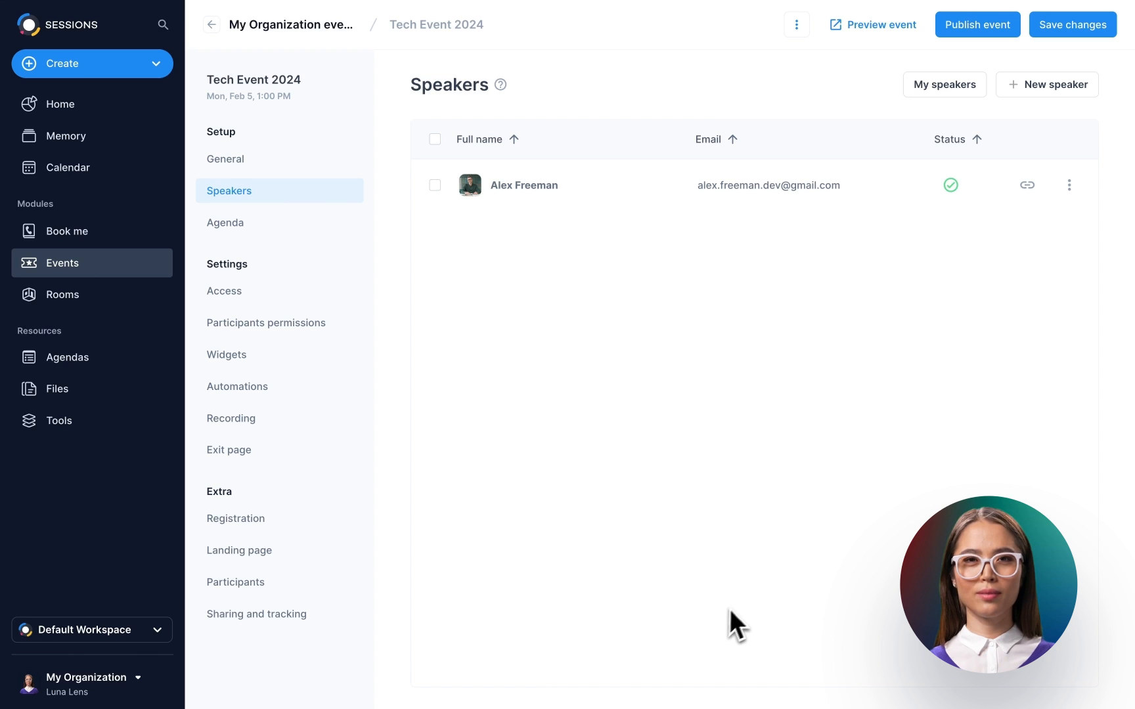
- Add a past speaker from My speakers to the event's Speakers list
click(1067, 188)
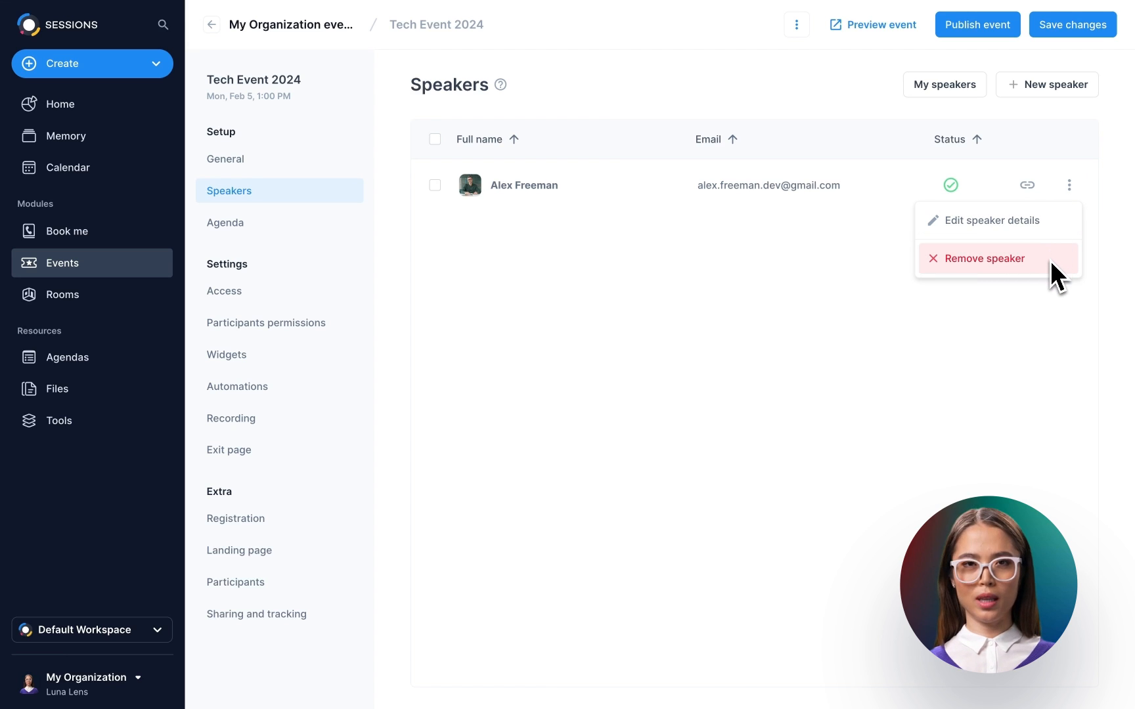
click(1046, 318)
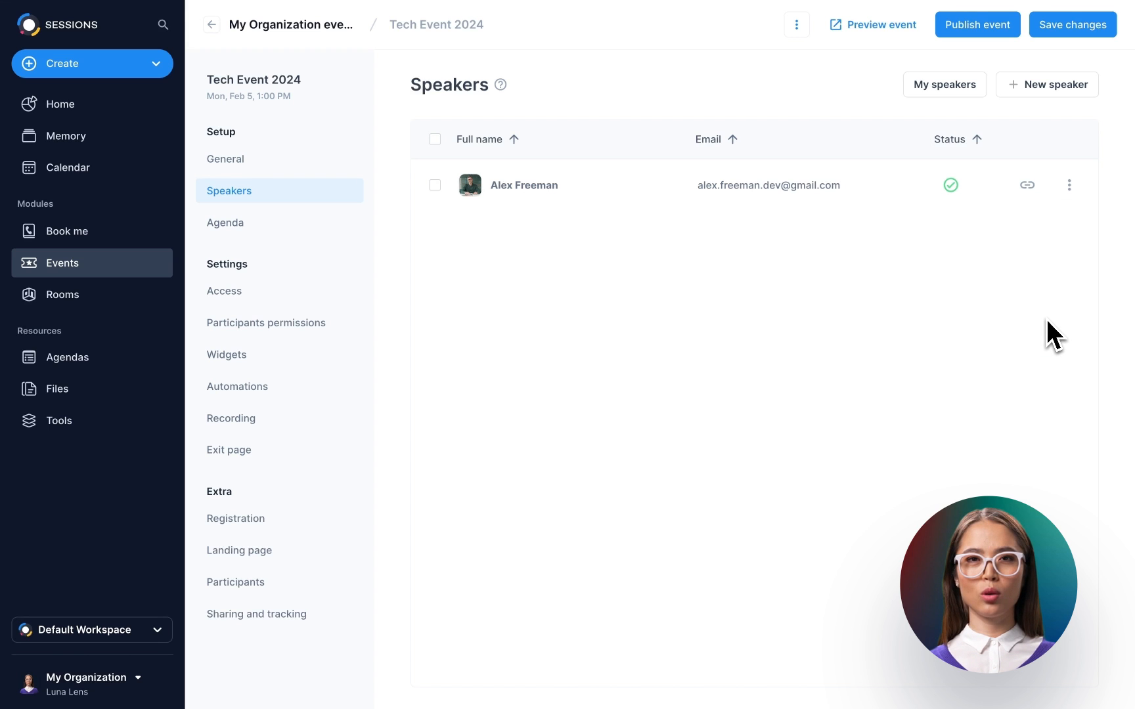
click(954, 88)
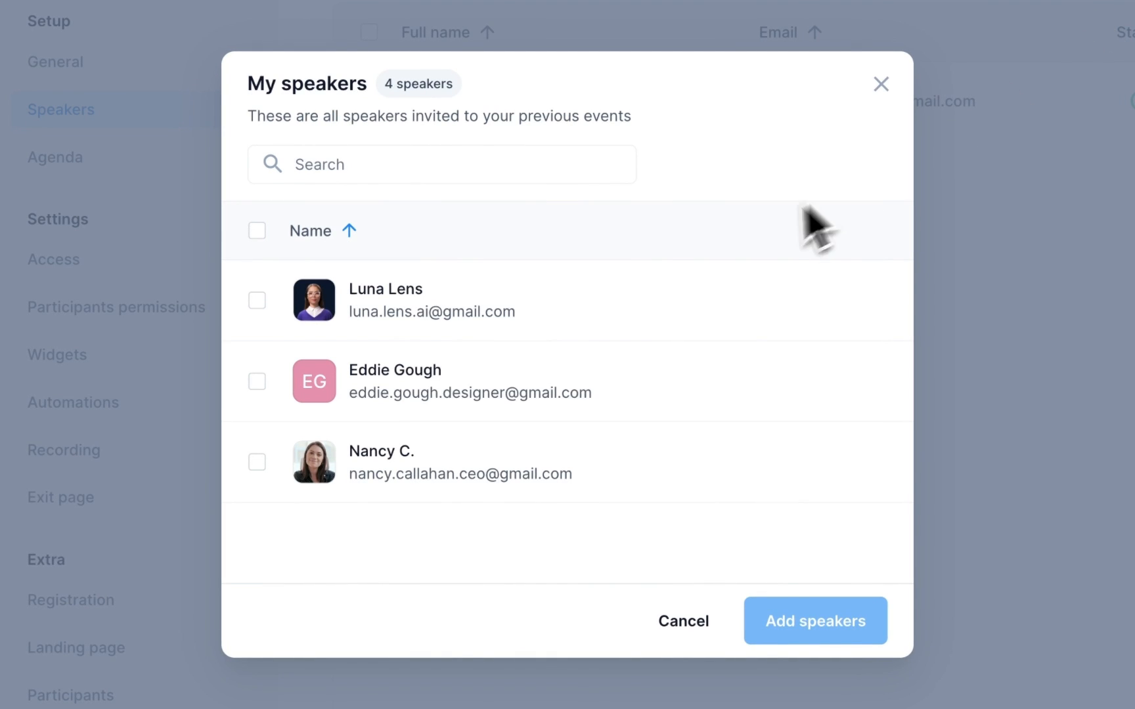
click(261, 304)
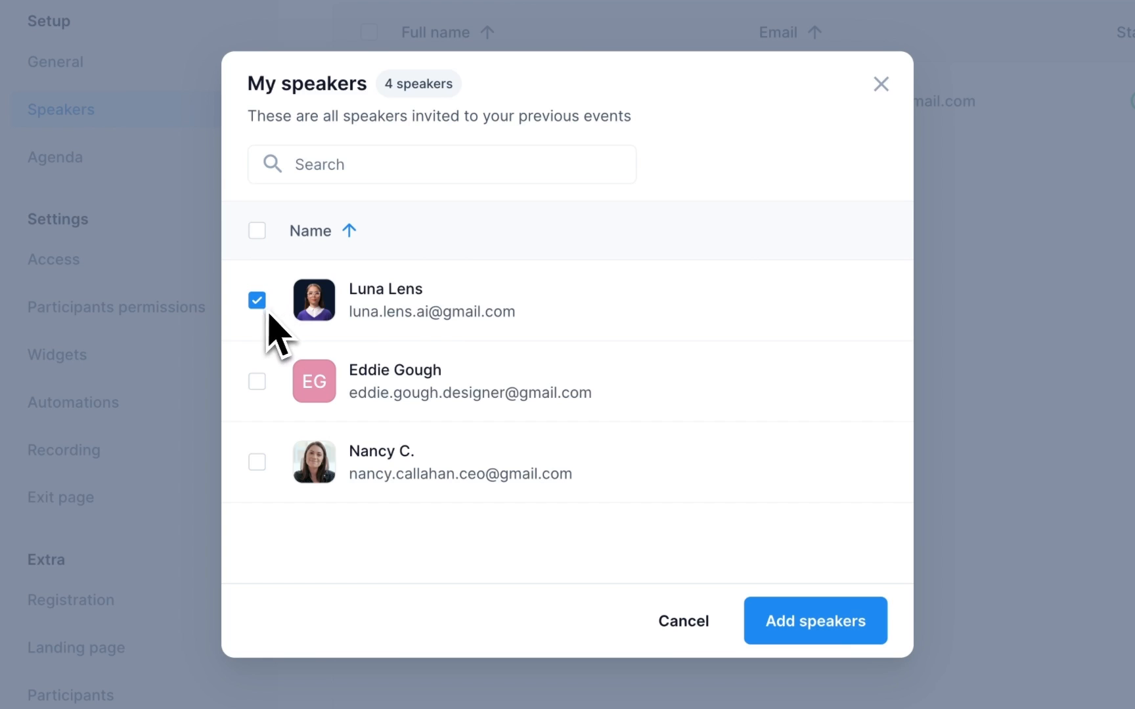
click(803, 633)
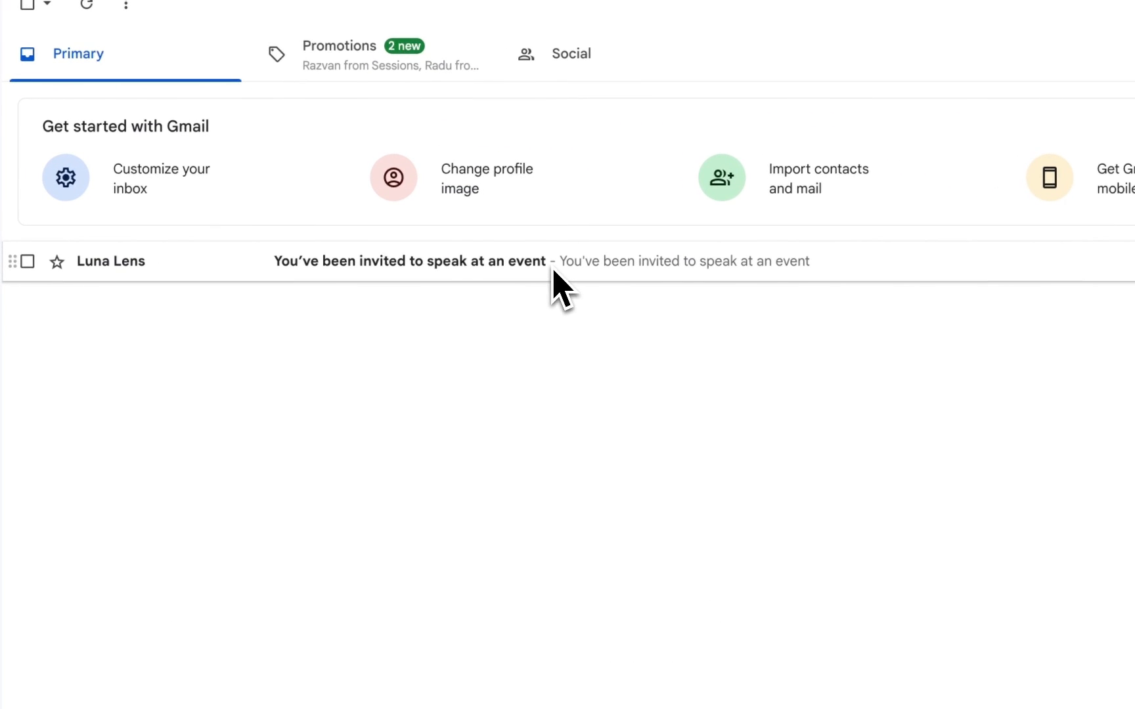
click(552, 270)
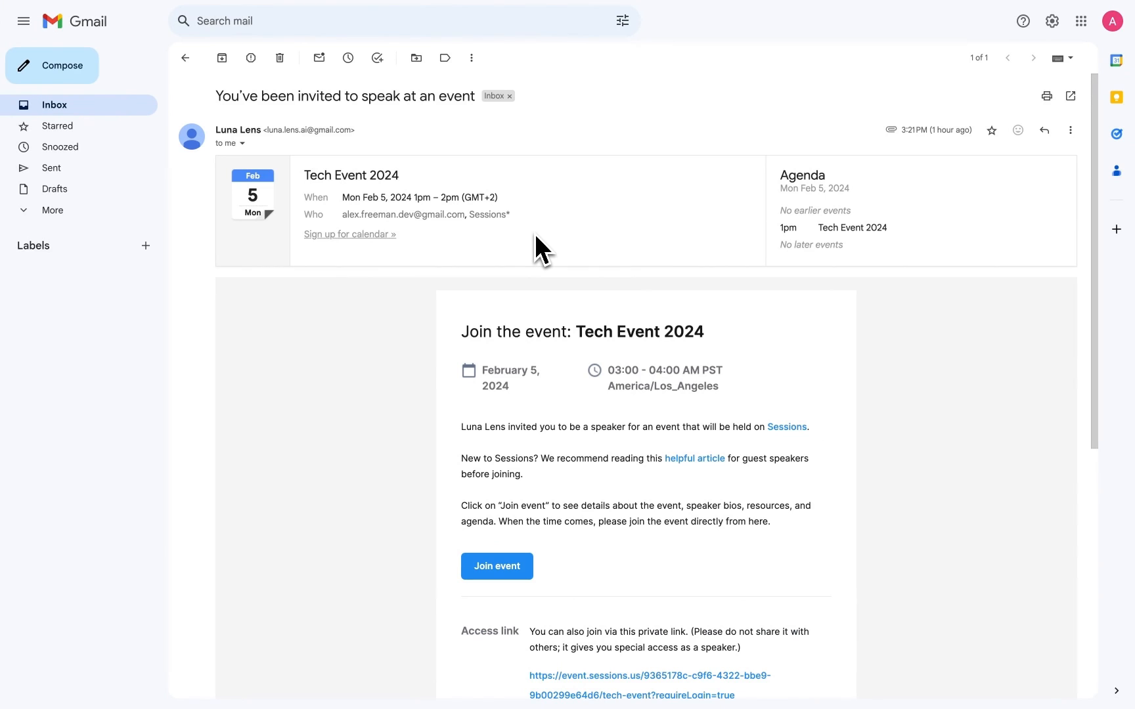
scroll(534, 233, down, 4)
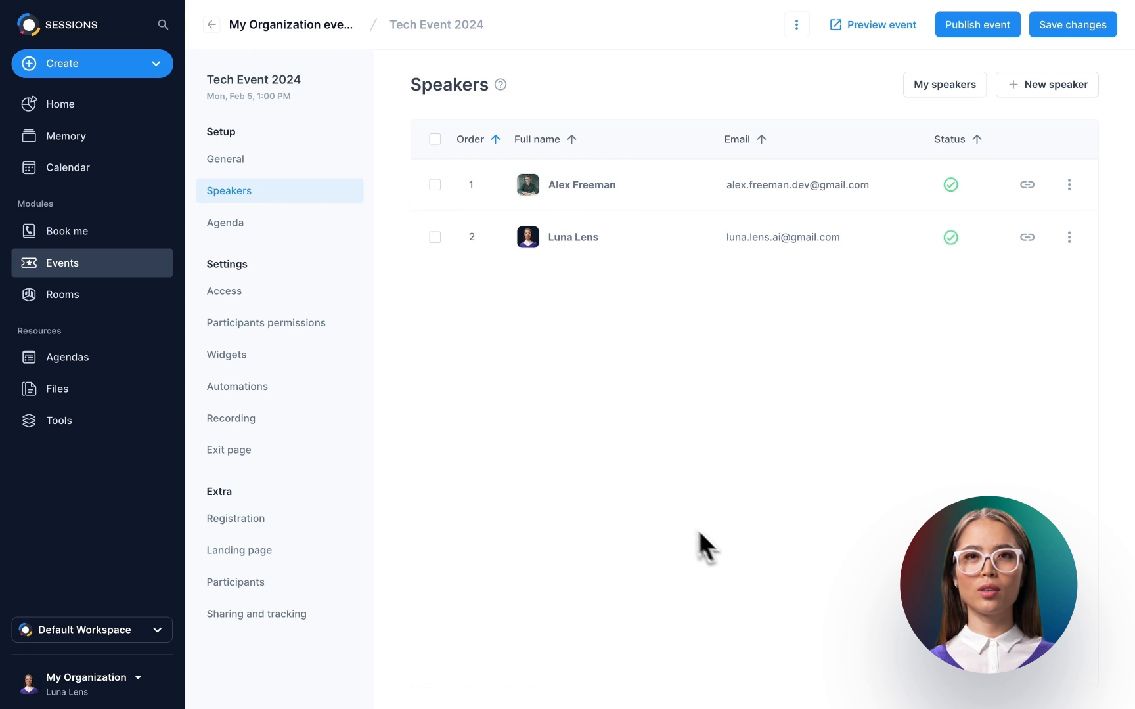
- Add the Tech Event 2024 agenda to the event from the Agenda settings
click(305, 227)
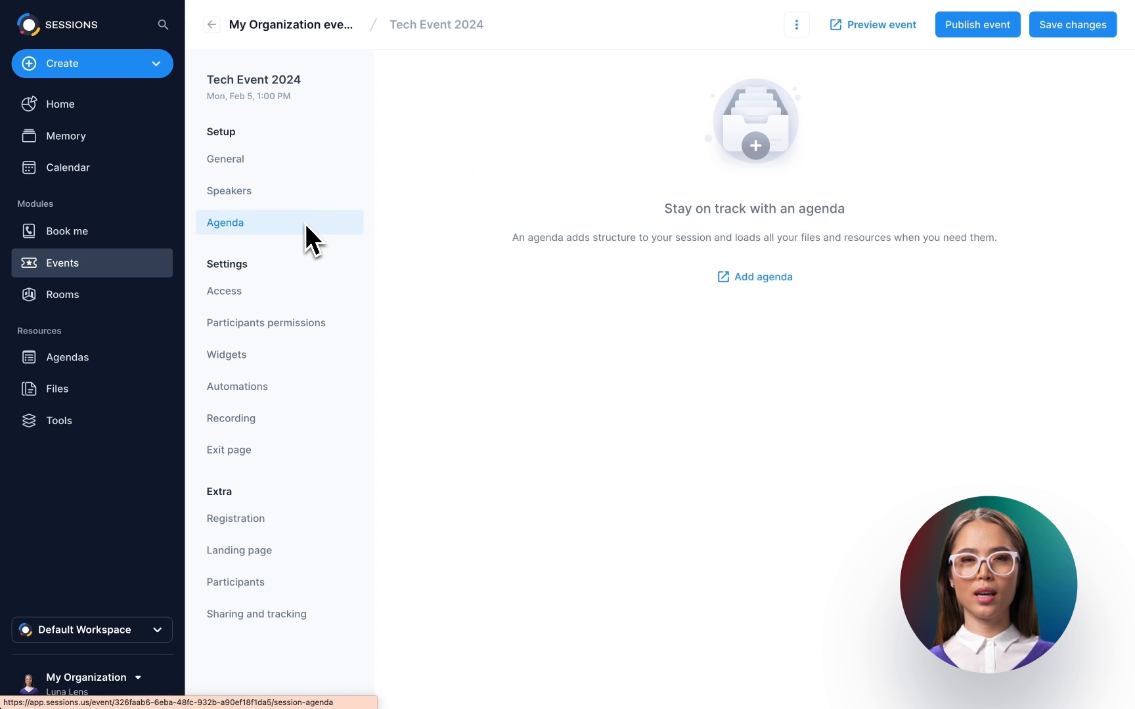
click(754, 284)
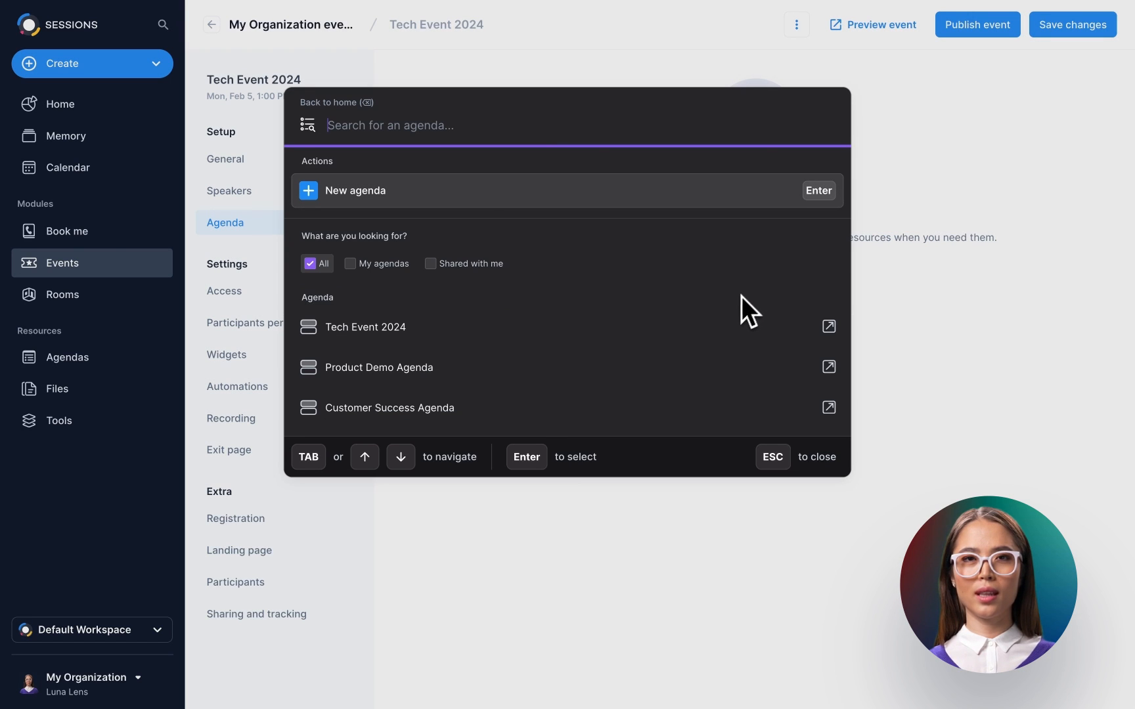
click(545, 332)
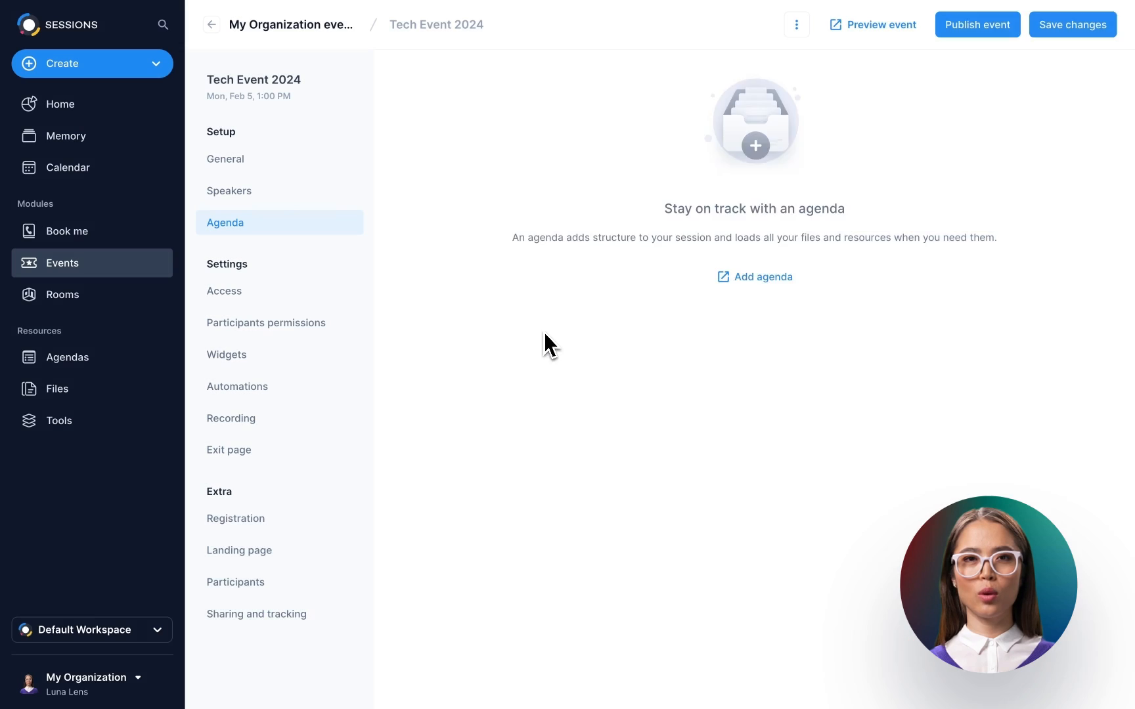
drag(593, 150, 680, 153)
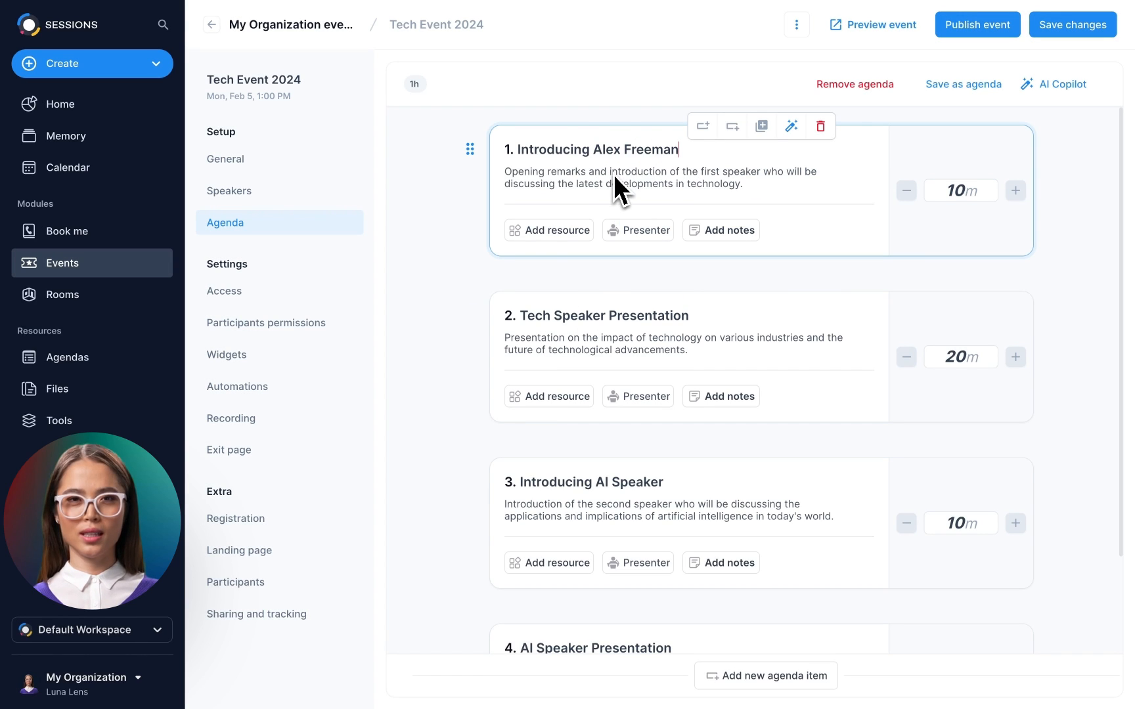
drag(612, 174, 504, 177)
text(I)
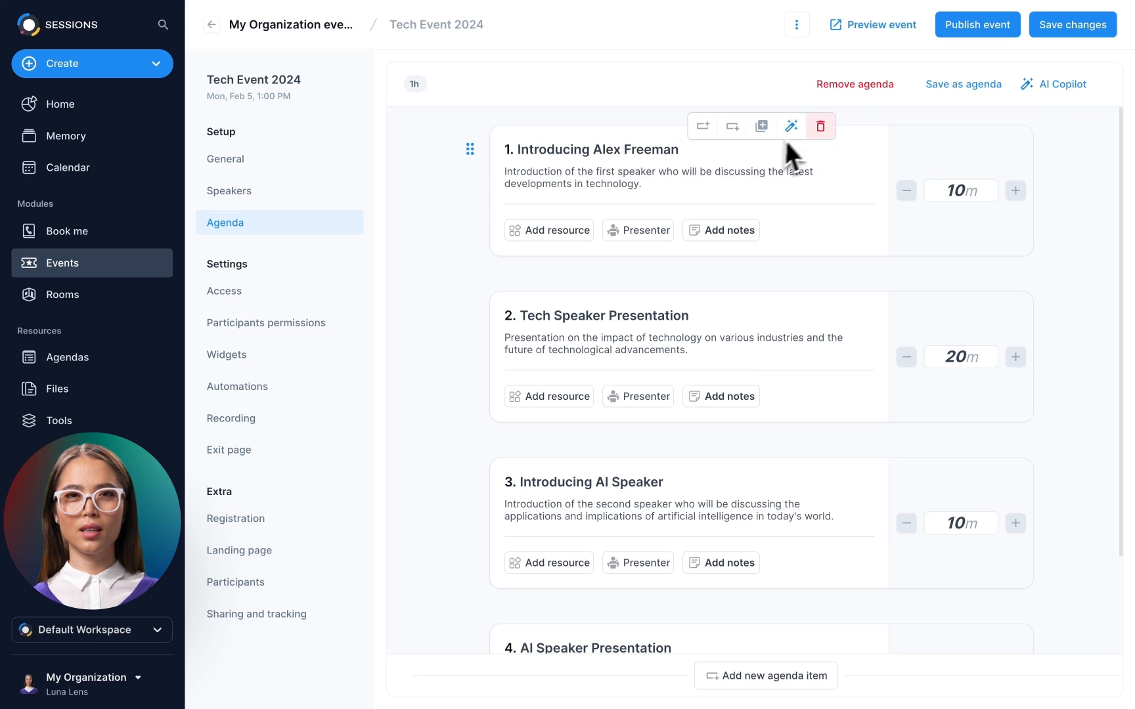
click(966, 92)
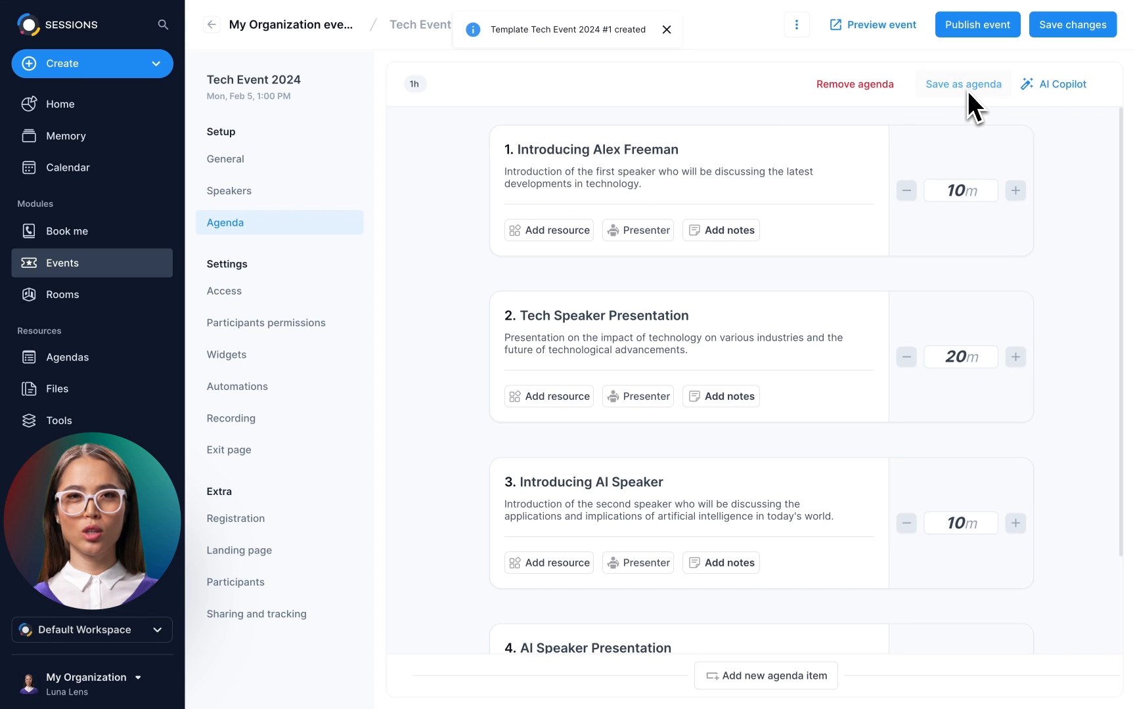
- Generate a 4-item, 1-hour agenda on the topic 'Tech Event' with the AI agenda generator
click(1058, 86)
click(1095, 168)
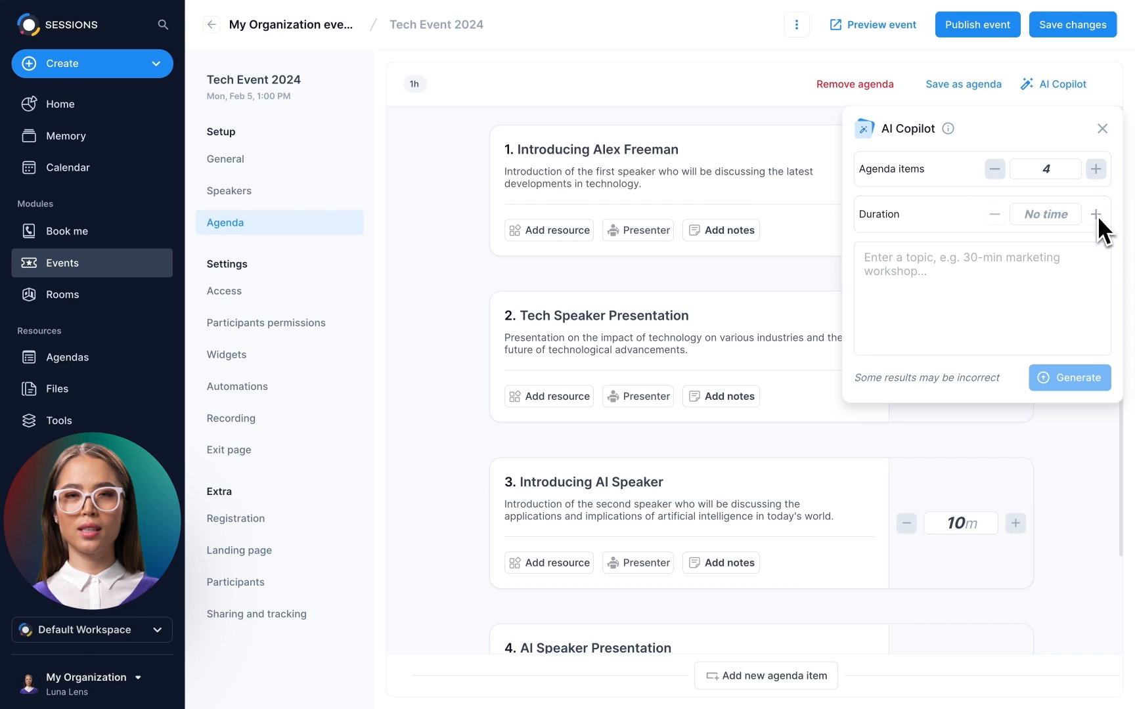
click(1096, 214)
click(868, 263)
text(Tech Event)
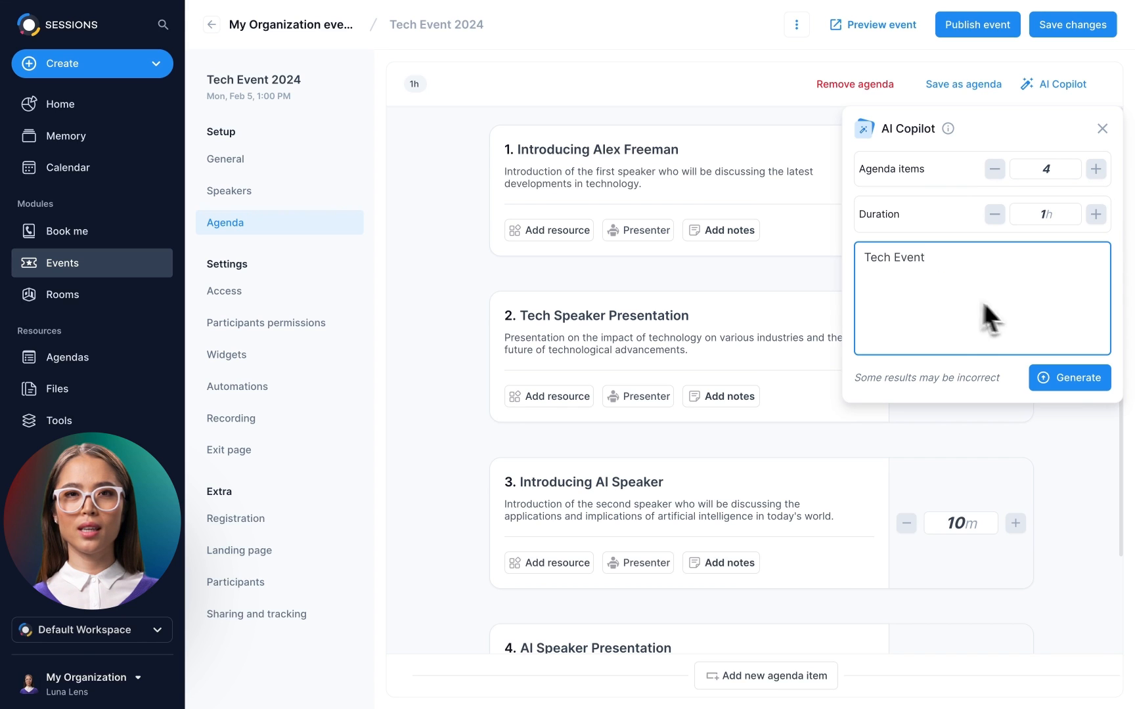
click(1071, 377)
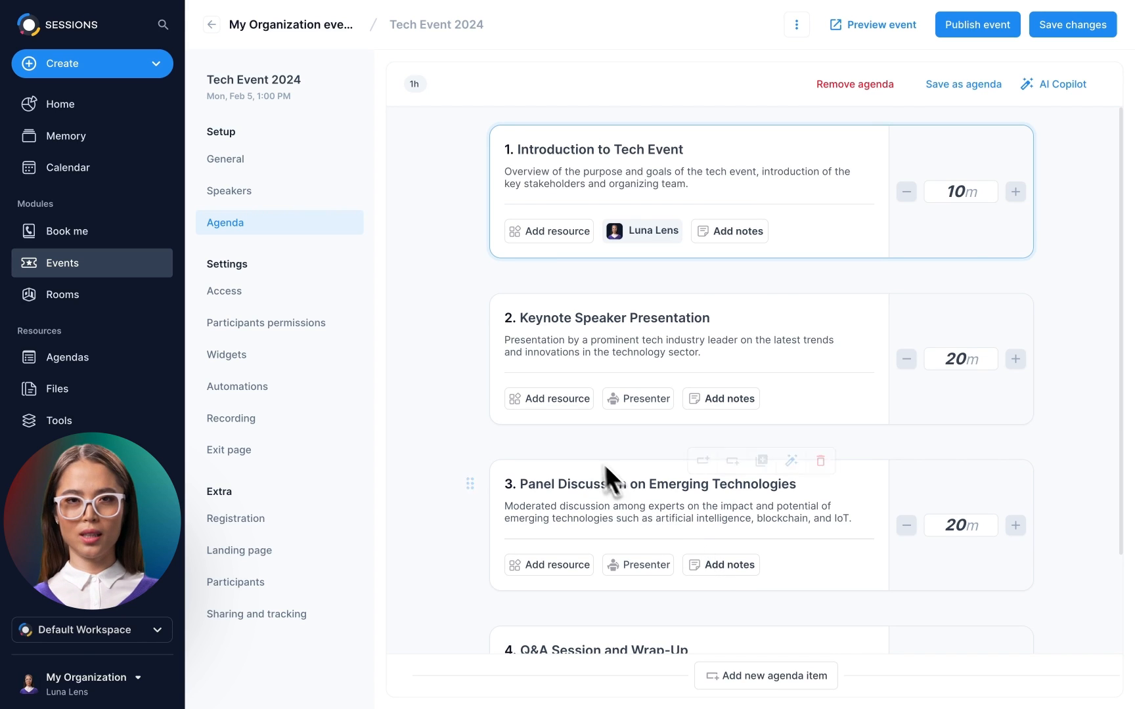
- Give the keynote Google Slides, presenter Alex F. and the note 'Emphasize ethical AI practices'
click(558, 401)
click(660, 402)
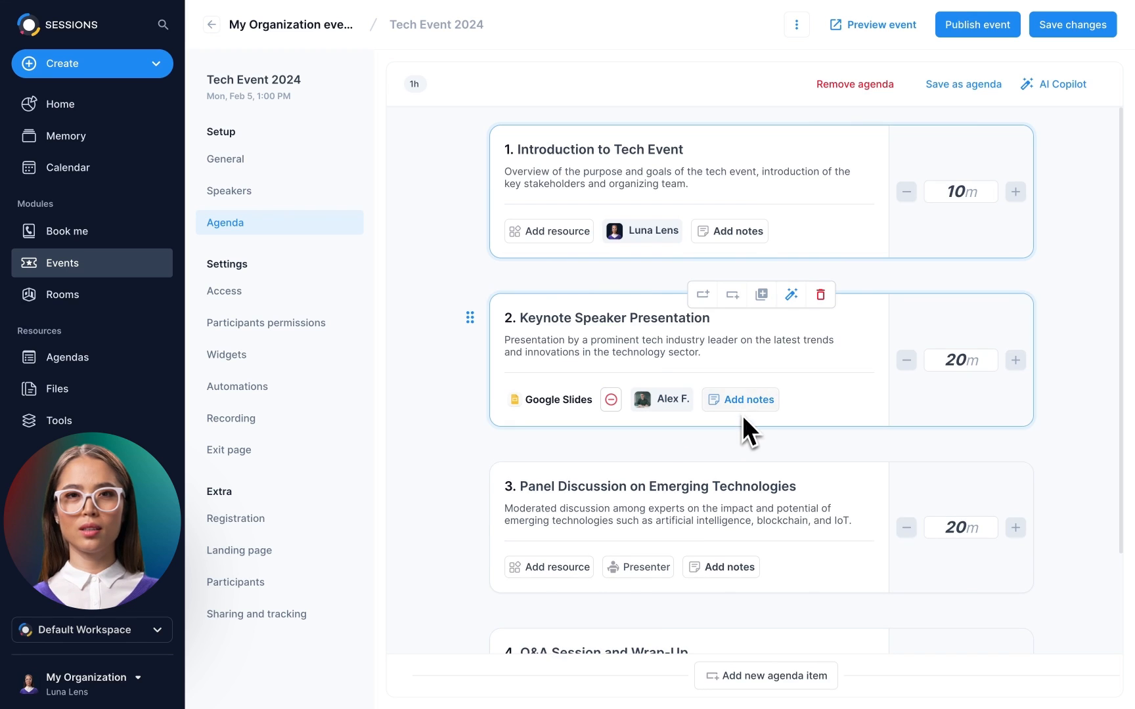
click(741, 402)
text(Emphasize ethical AI practices)
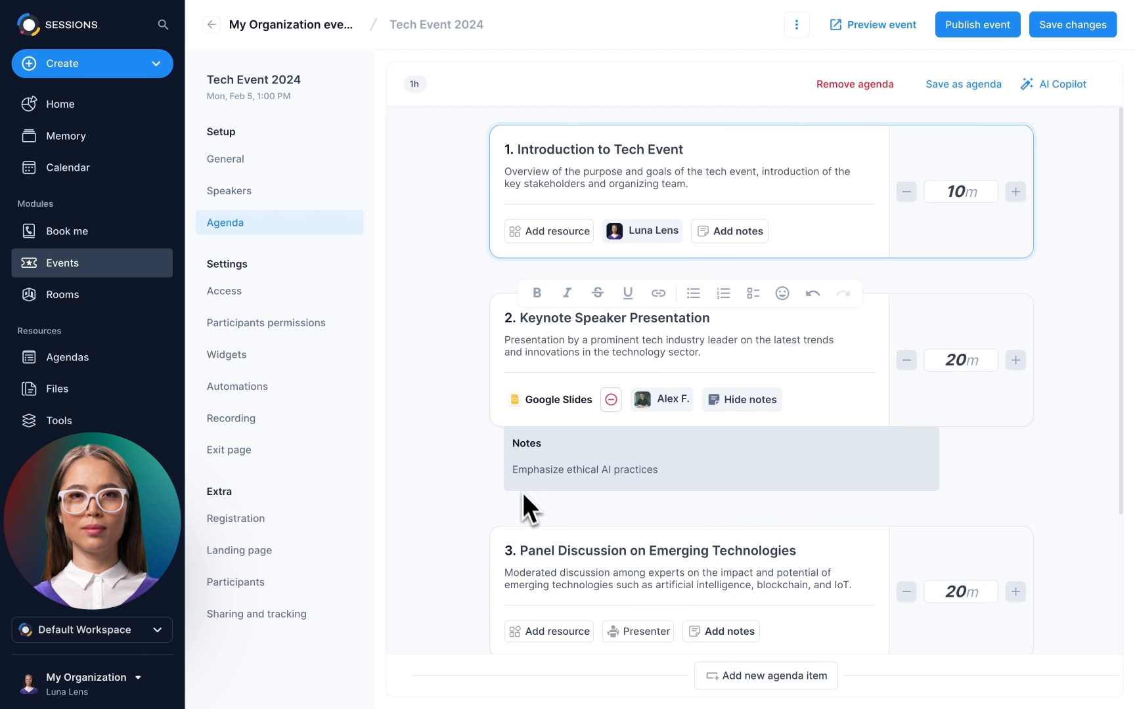
click(637, 631)
scroll(696, 550, down, 3)
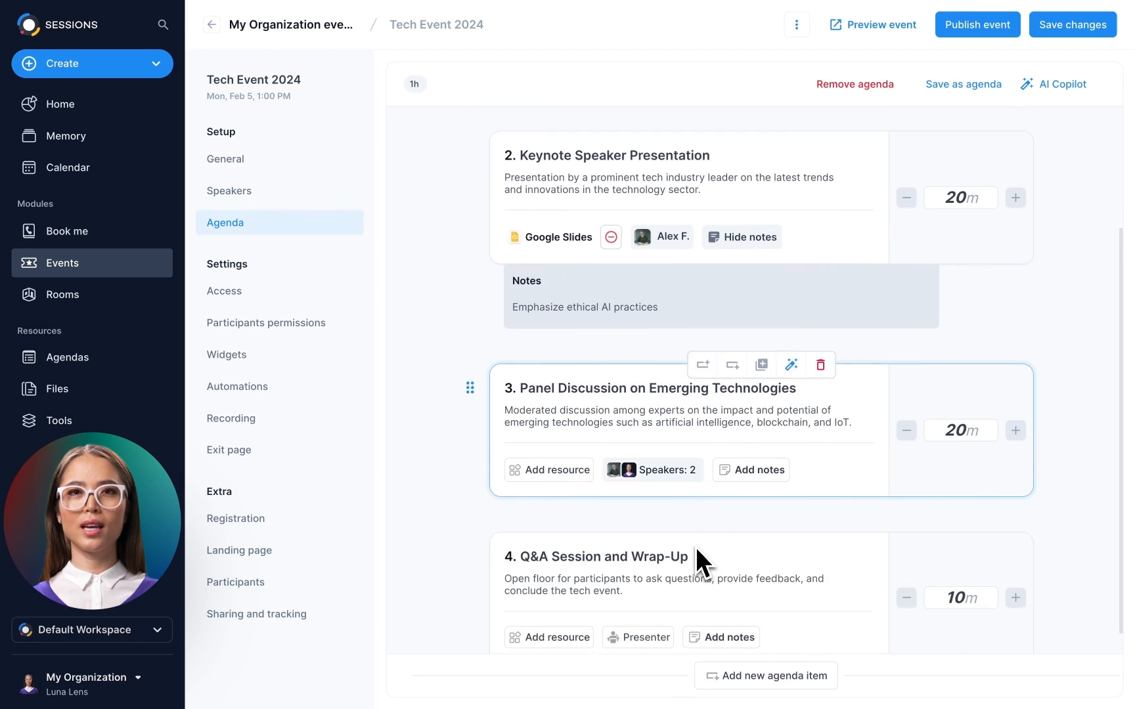
click(562, 441)
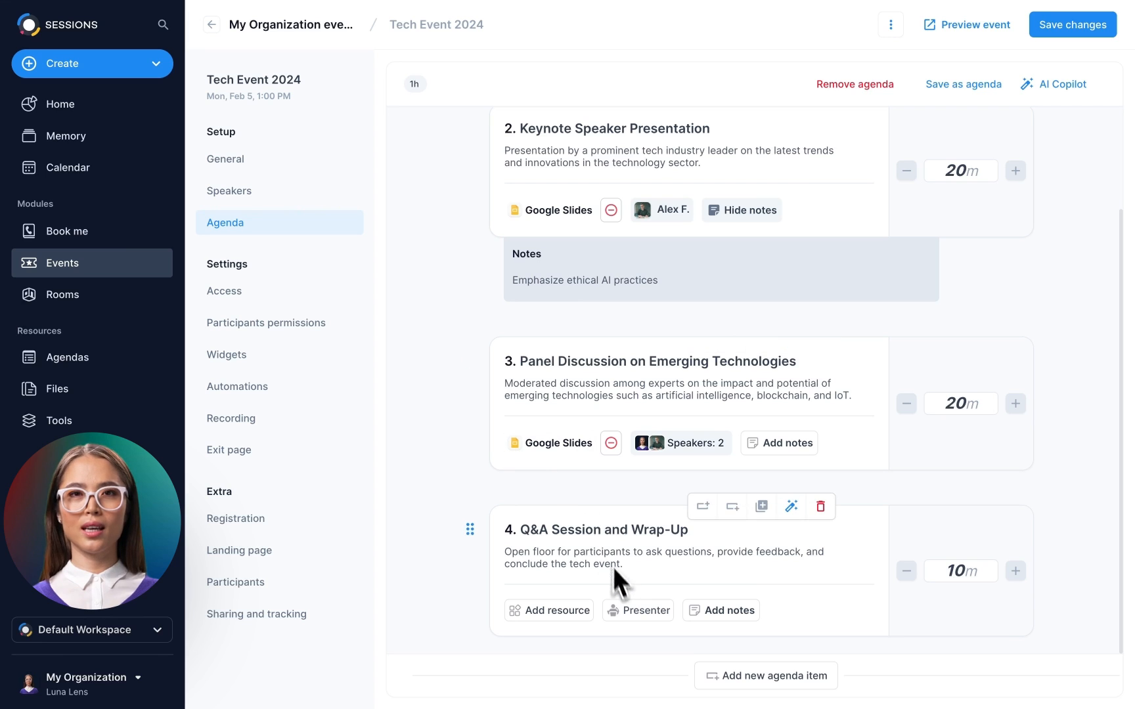
click(630, 611)
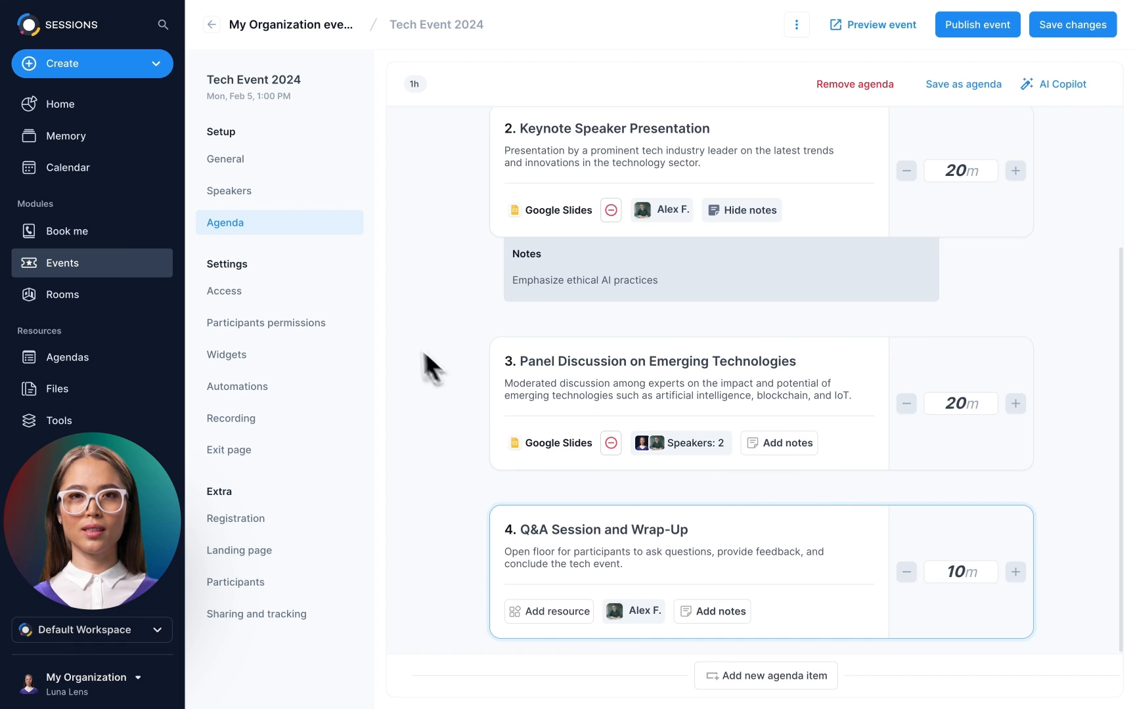
- In Access settings, require guest email and recording consent, and review the memory access options
click(278, 295)
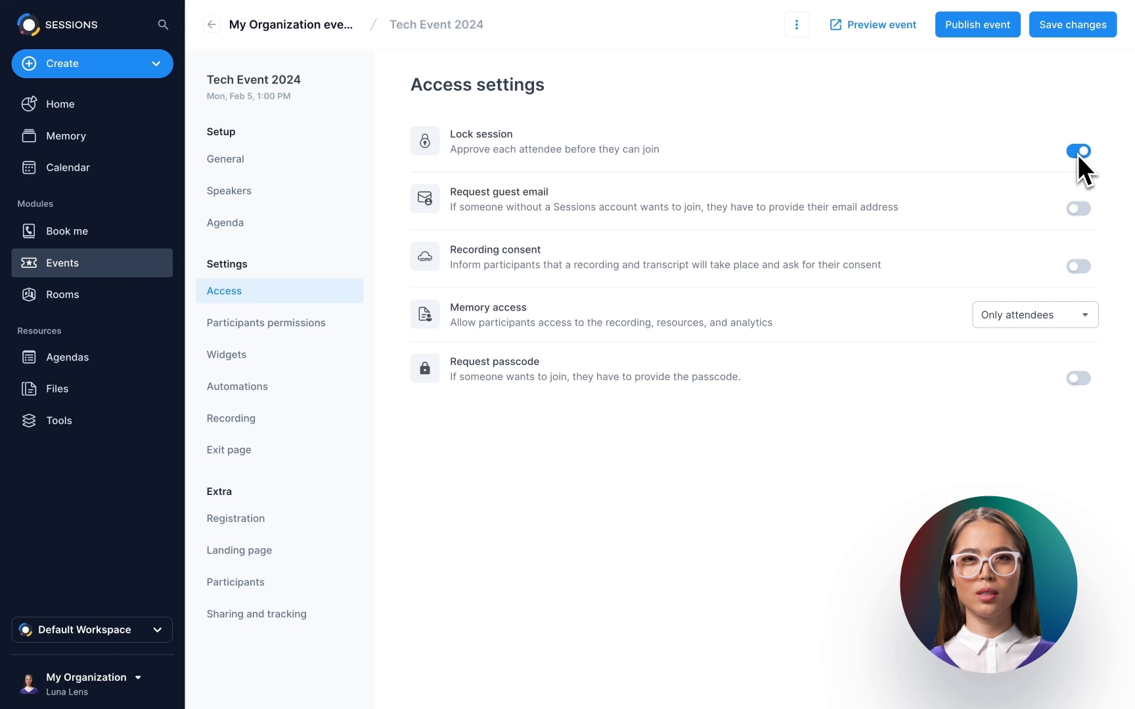
click(1077, 209)
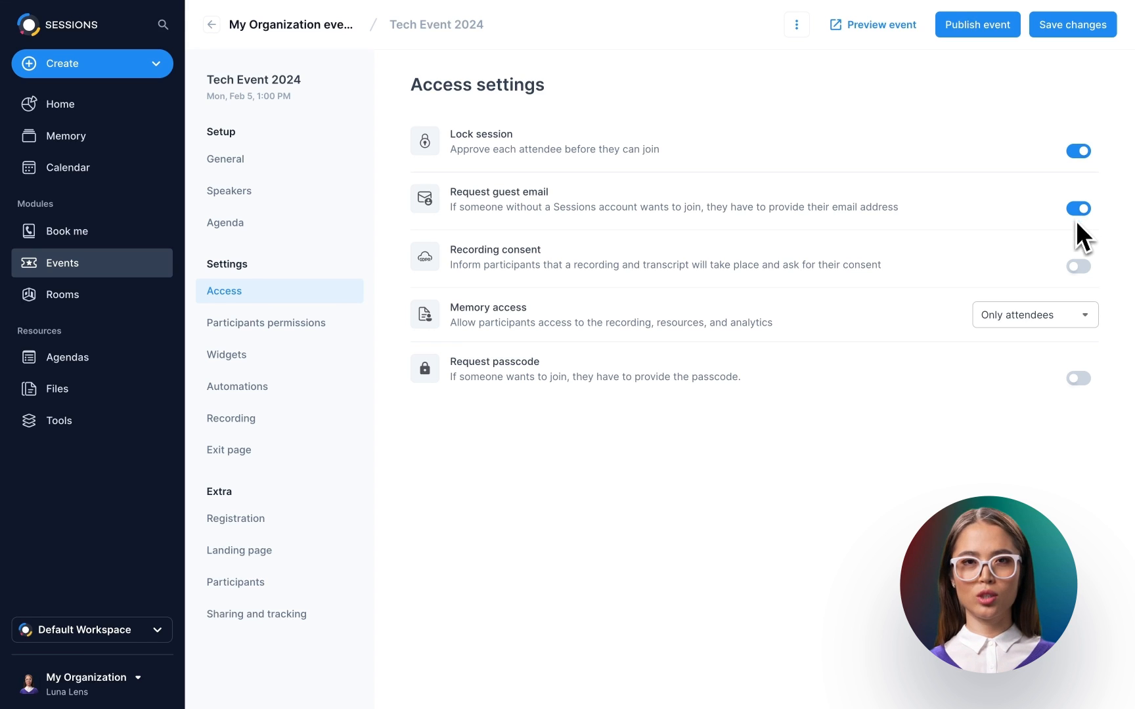
click(1079, 269)
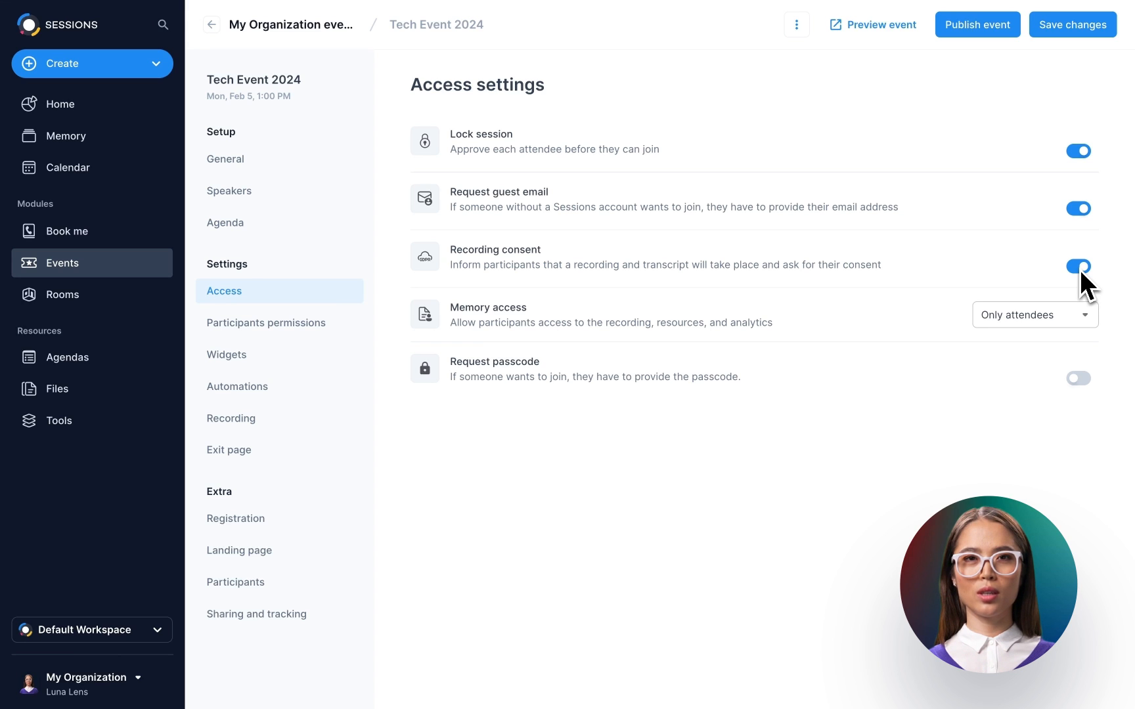
click(1065, 315)
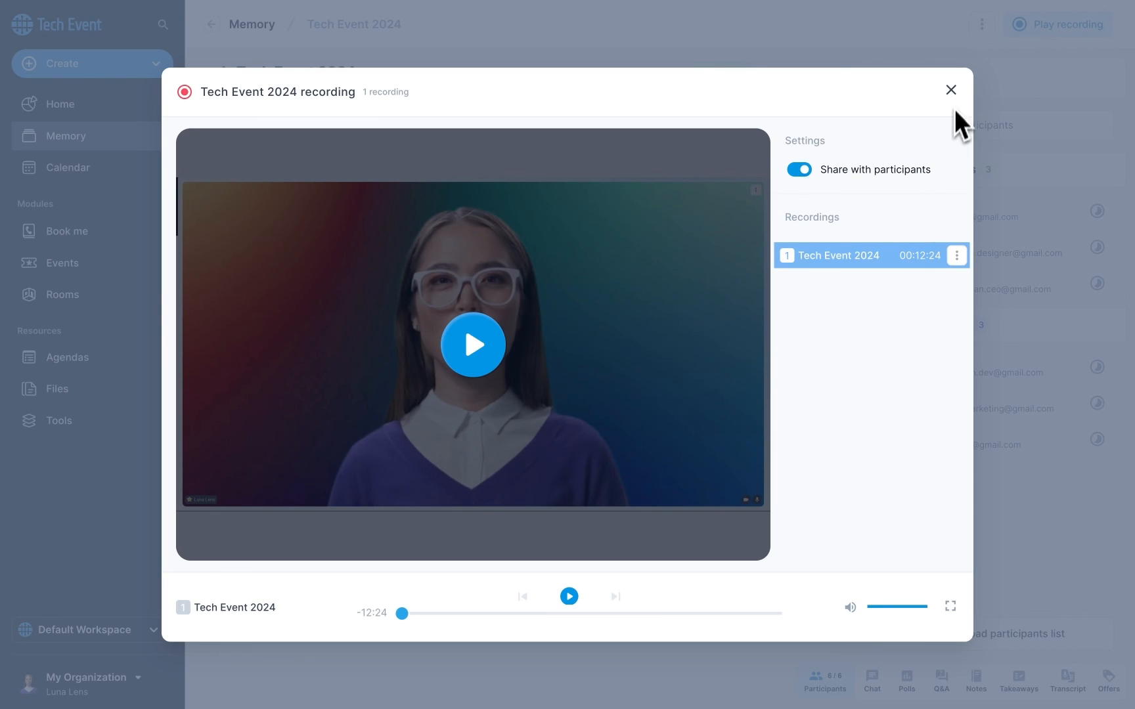
- Show the event's chat and Q&A, require a passcode to join, and view participants permissions
click(950, 90)
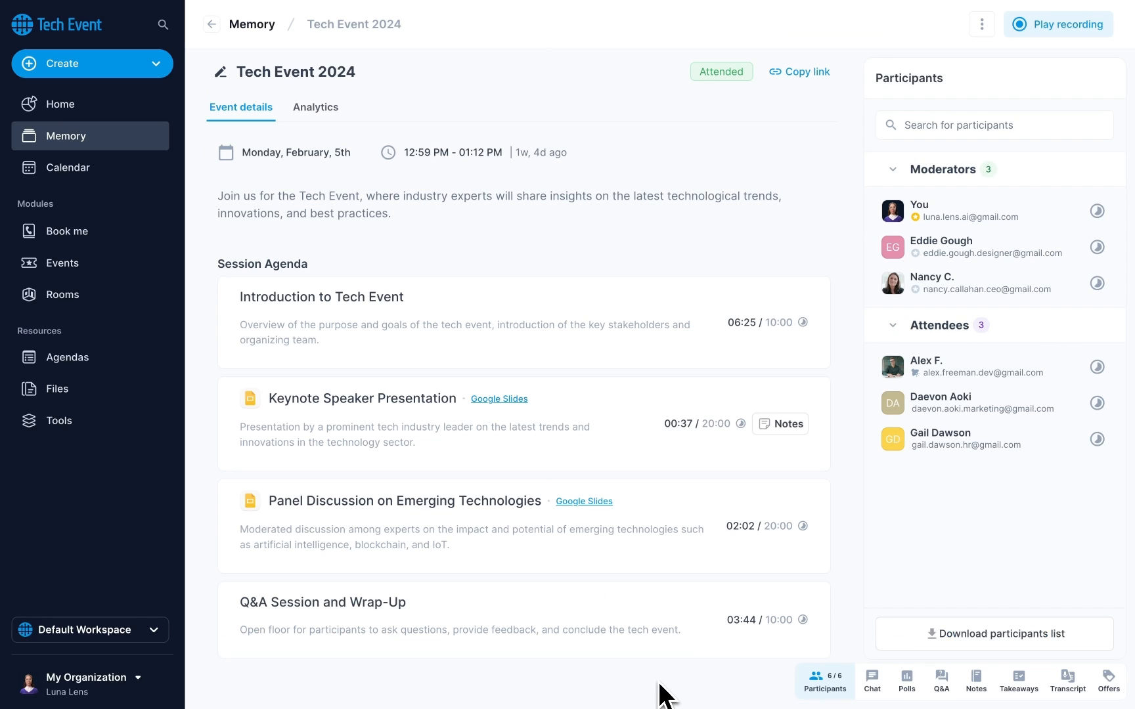
click(871, 683)
click(941, 682)
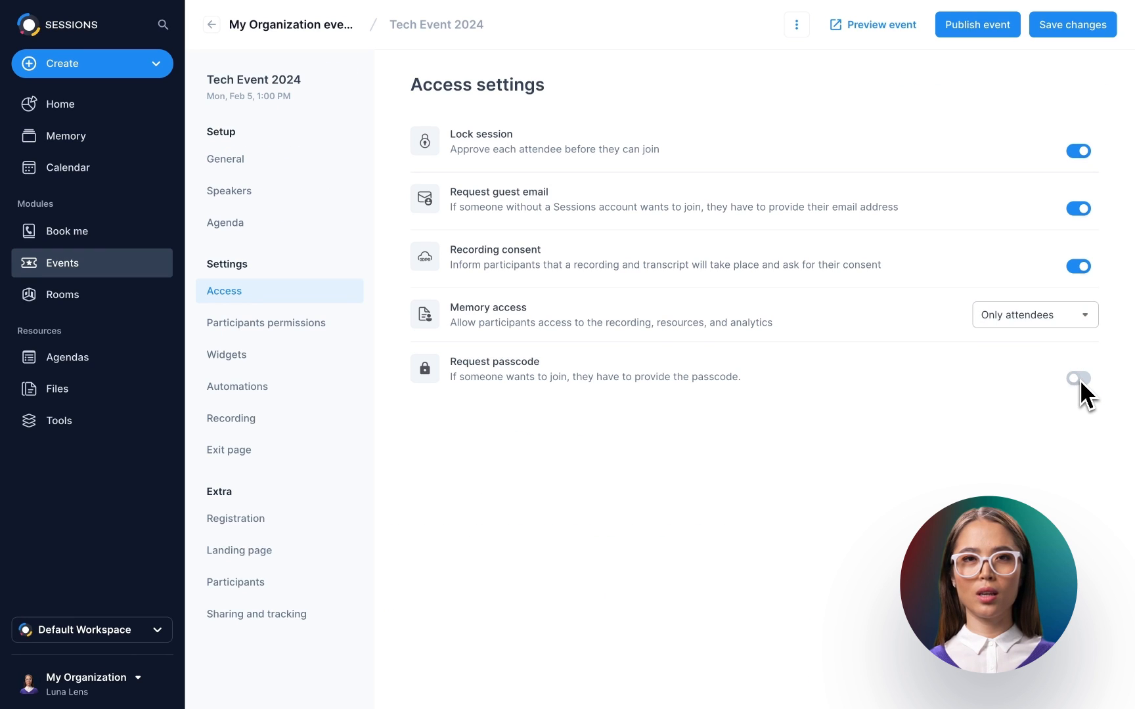
click(1079, 379)
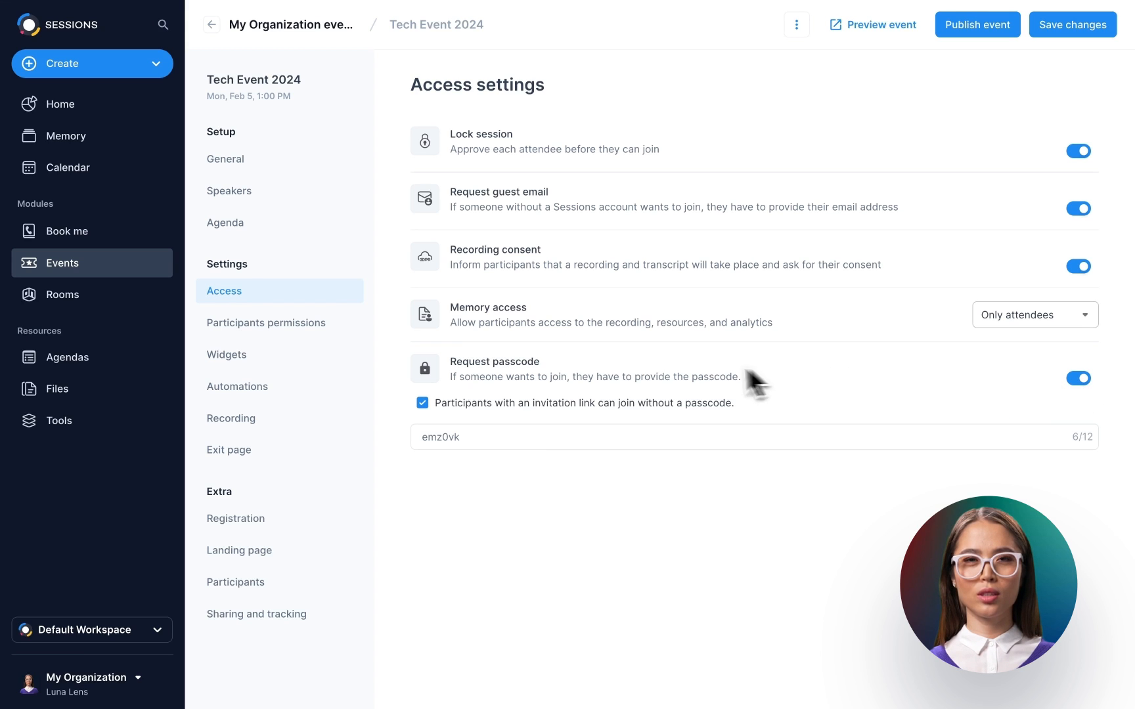
click(281, 327)
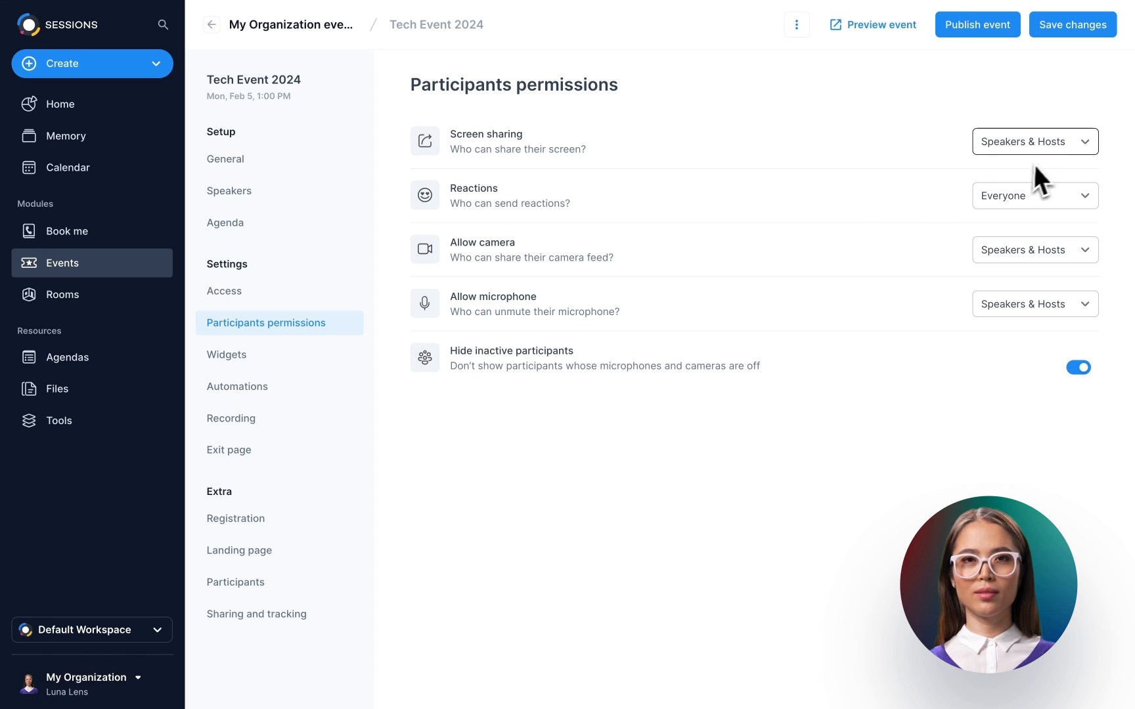
click(1063, 146)
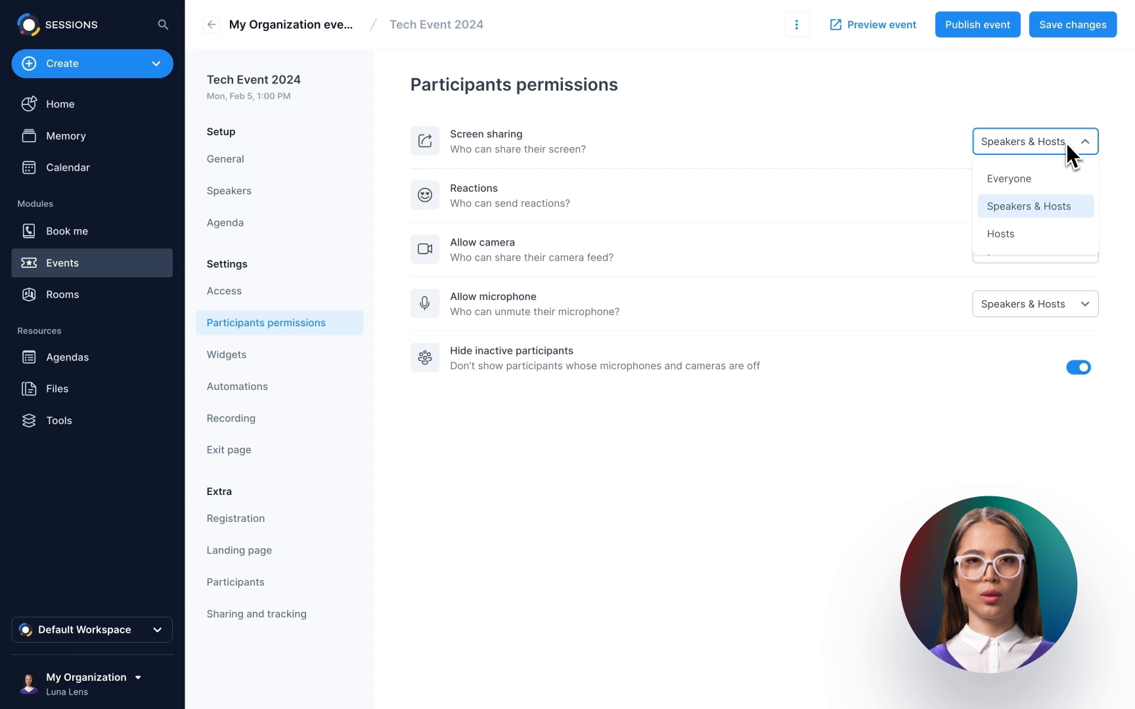
click(1066, 143)
click(1059, 197)
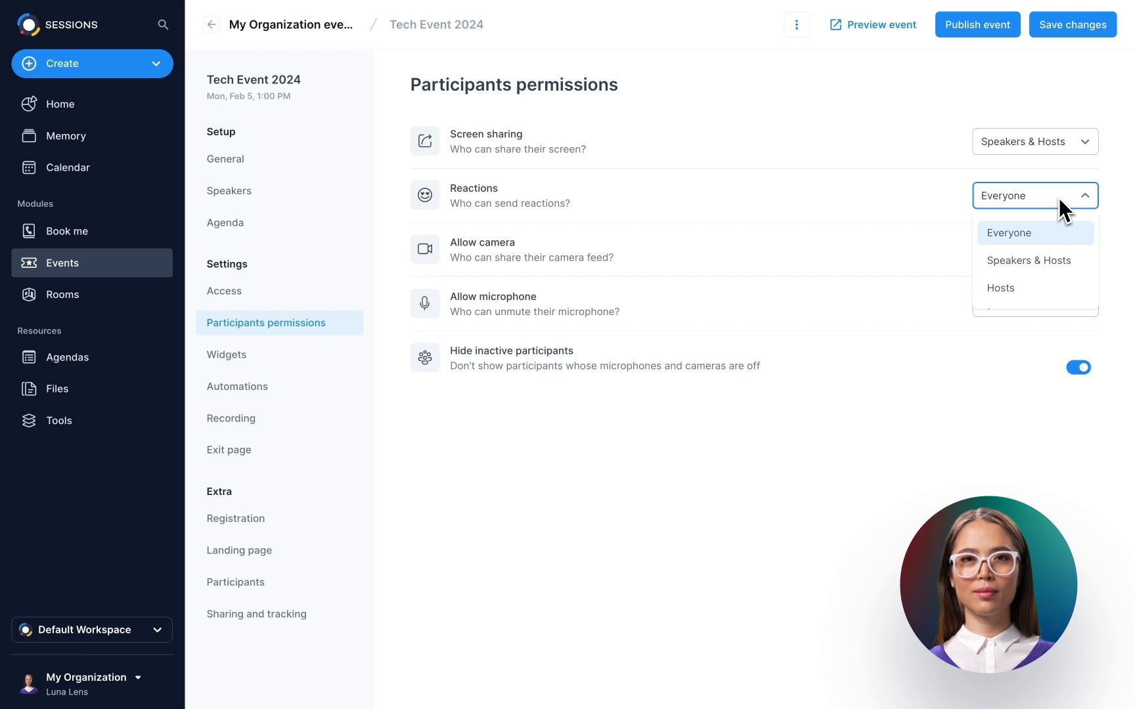
click(1058, 200)
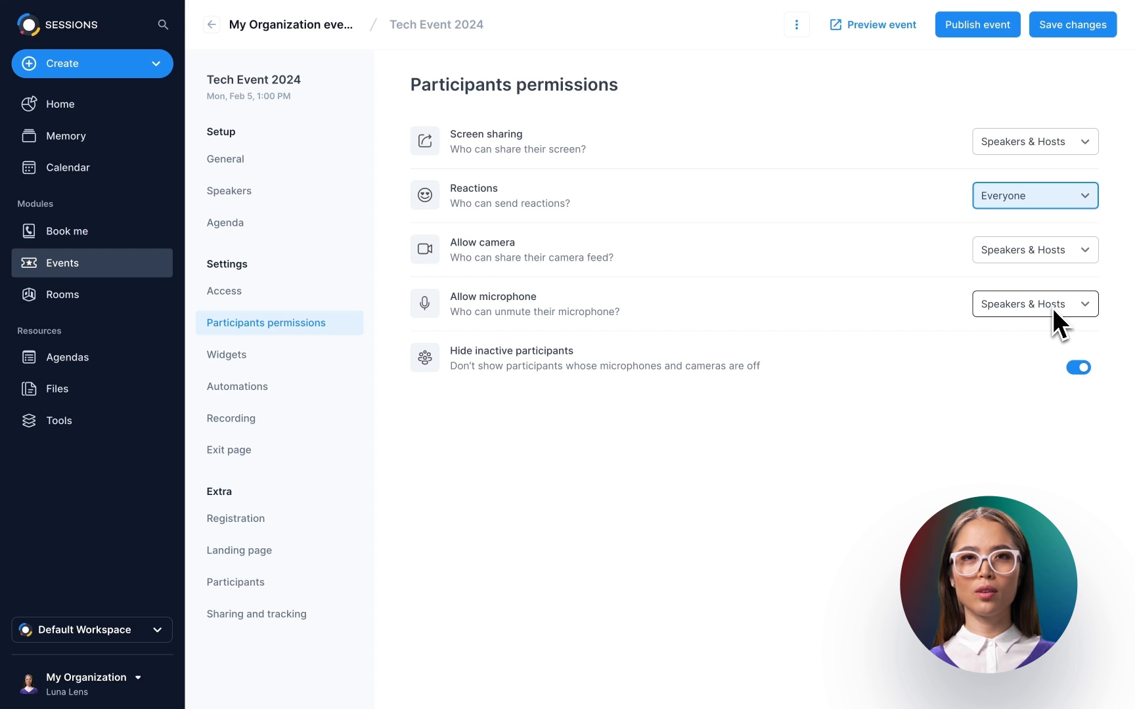
click(1081, 370)
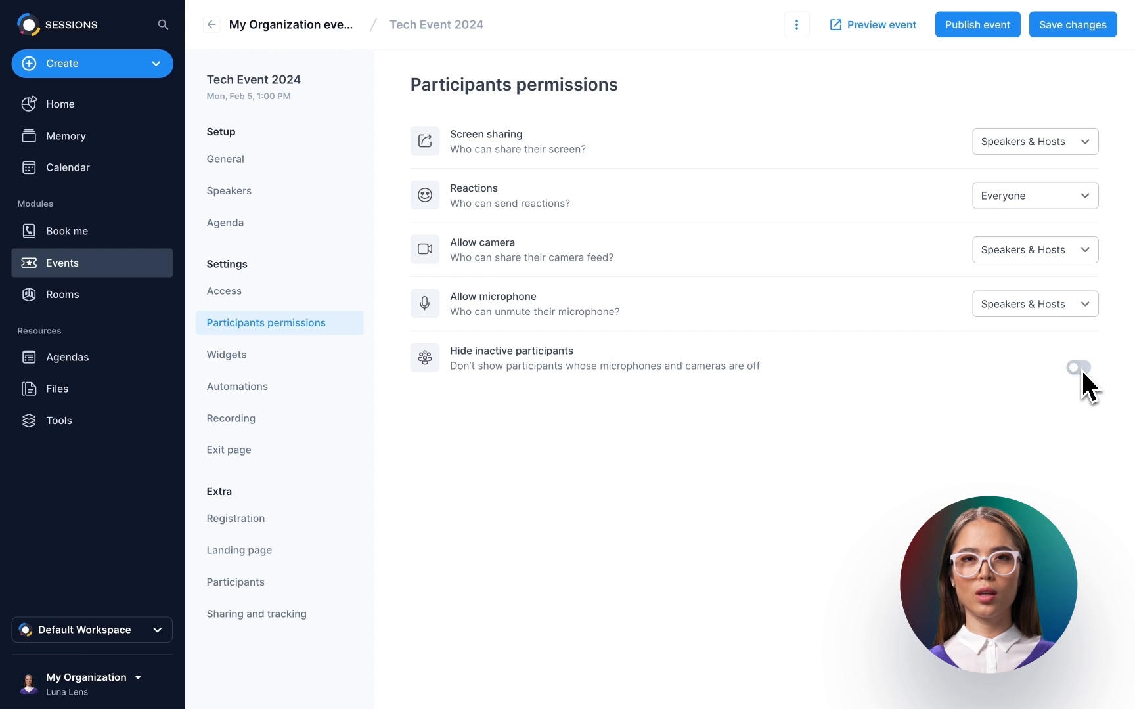
click(1081, 370)
- Show the Widgets settings and switch the live room's side panel to group chat
click(267, 357)
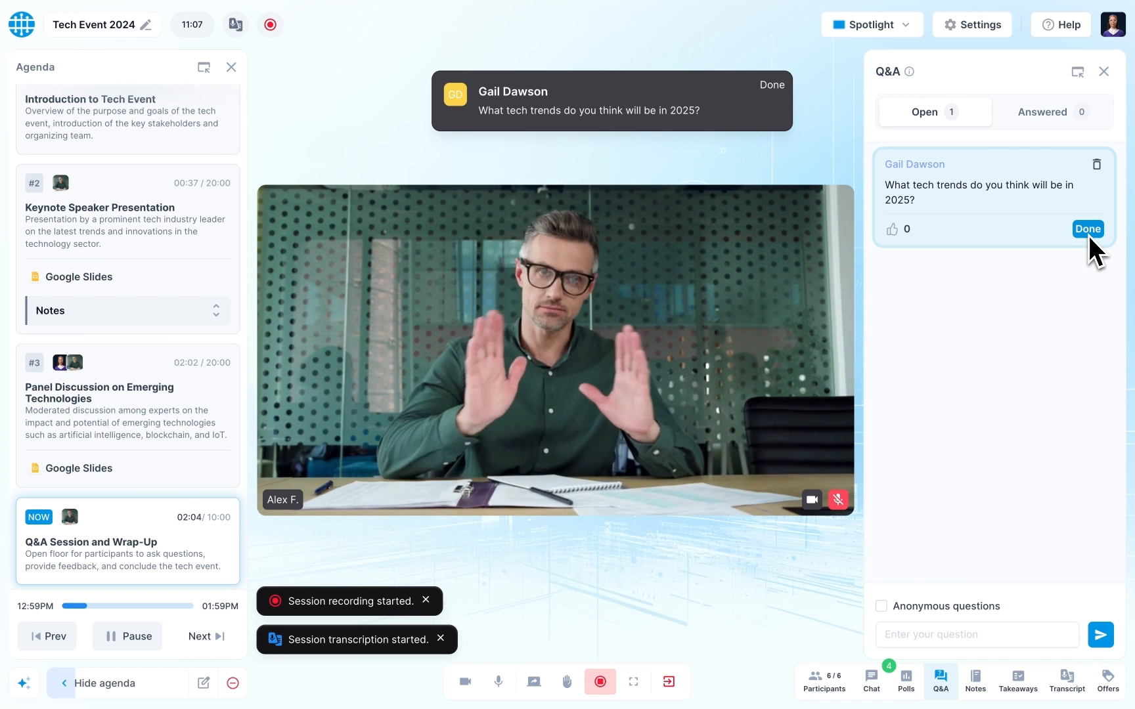
click(878, 693)
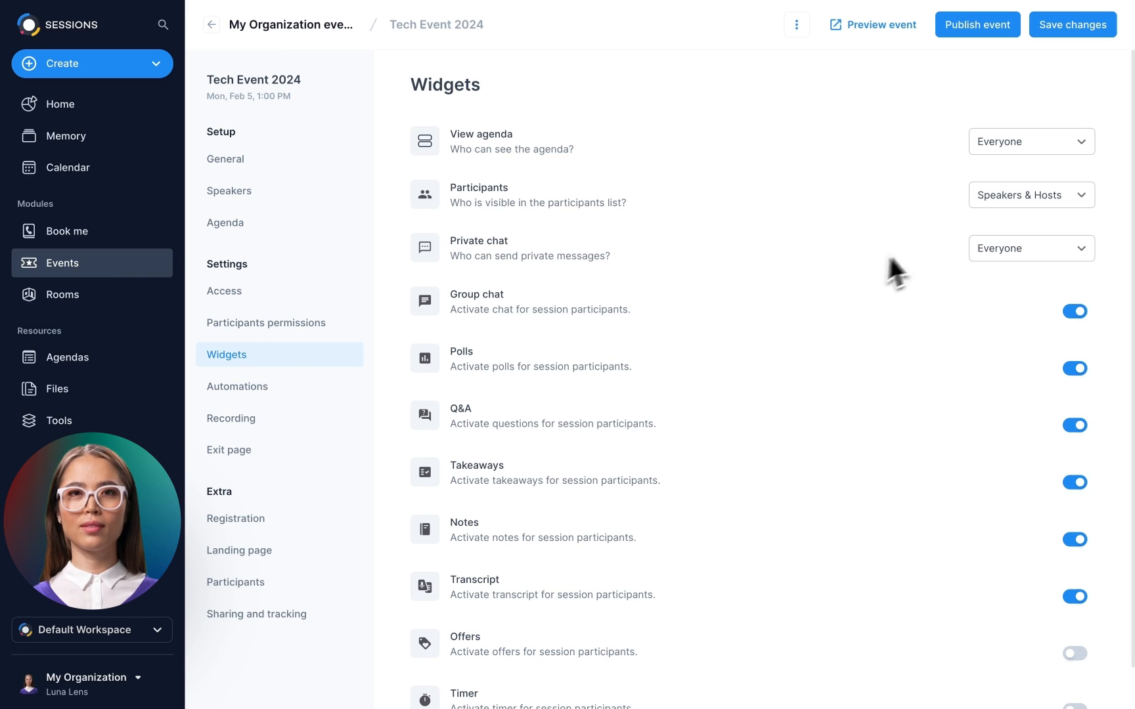
- Keep agenda visibility at Everyone and participants list visibility at Speakers & Hosts
click(1051, 146)
click(1052, 145)
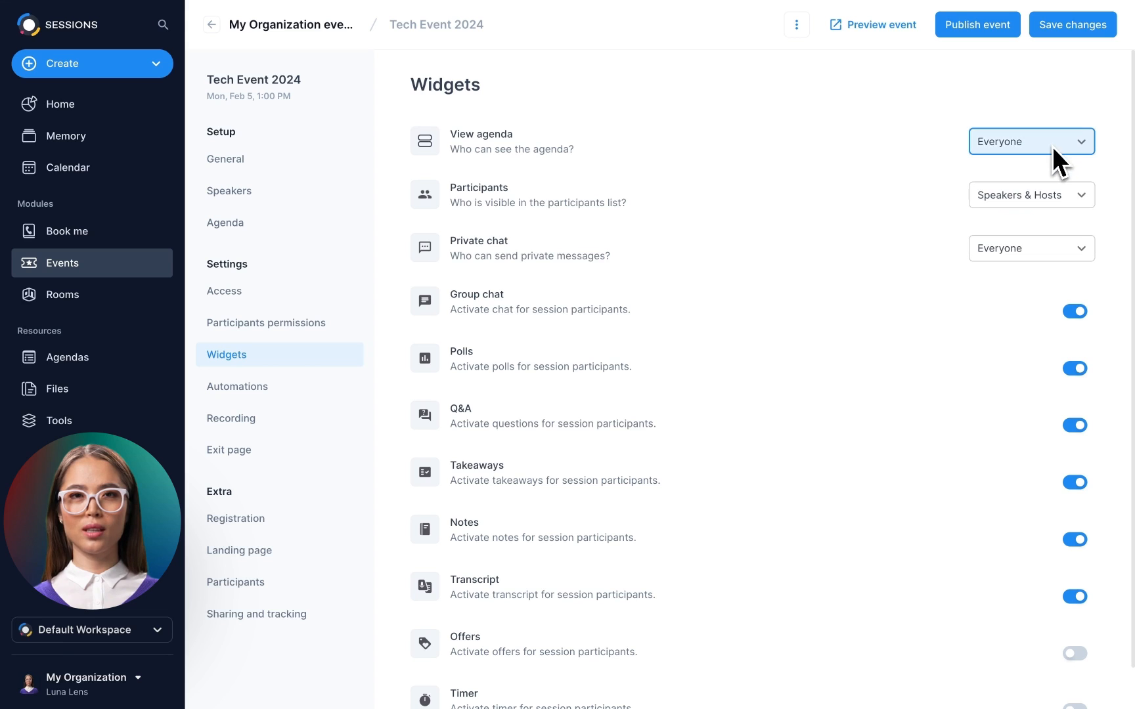
click(1054, 197)
click(1055, 197)
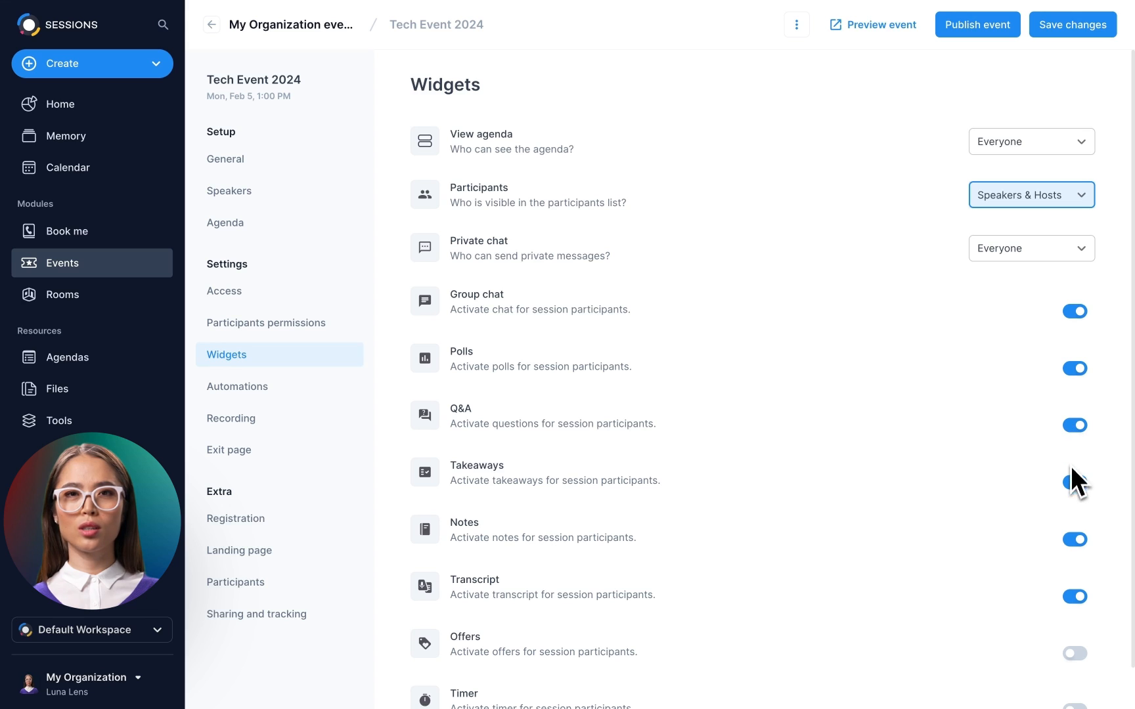
- Turn the Offers widget on and the Timer widget off, and show the Automations settings
scroll(1074, 600, down, 2)
click(1075, 612)
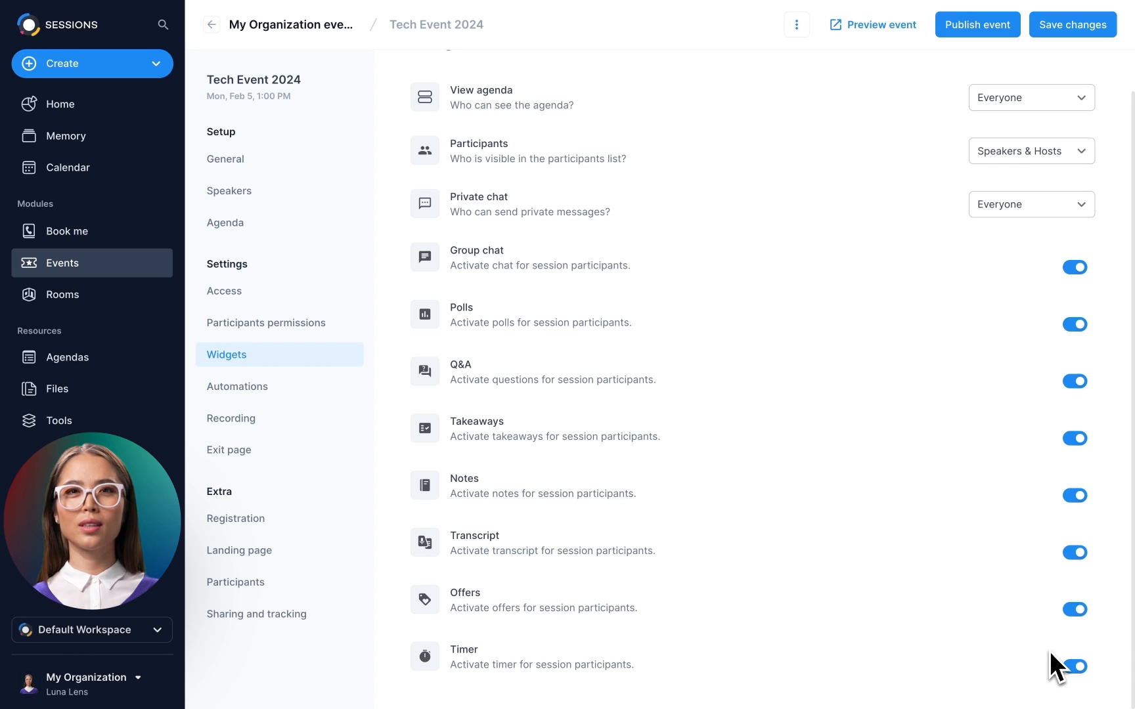
click(1075, 666)
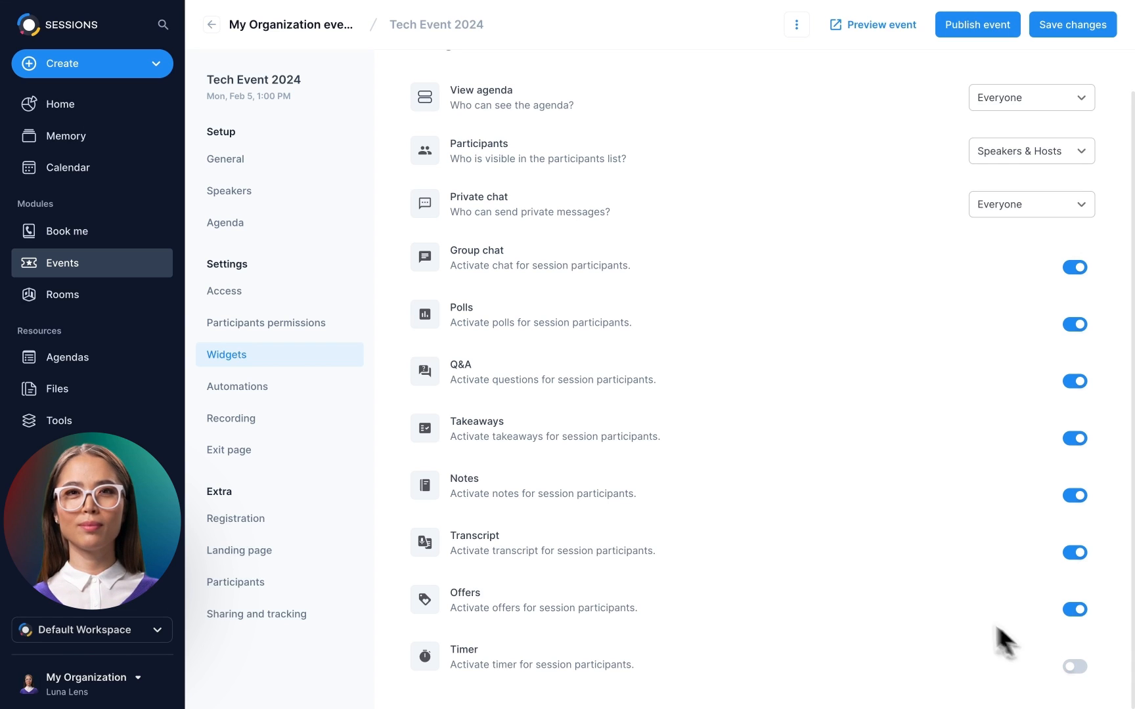
click(304, 390)
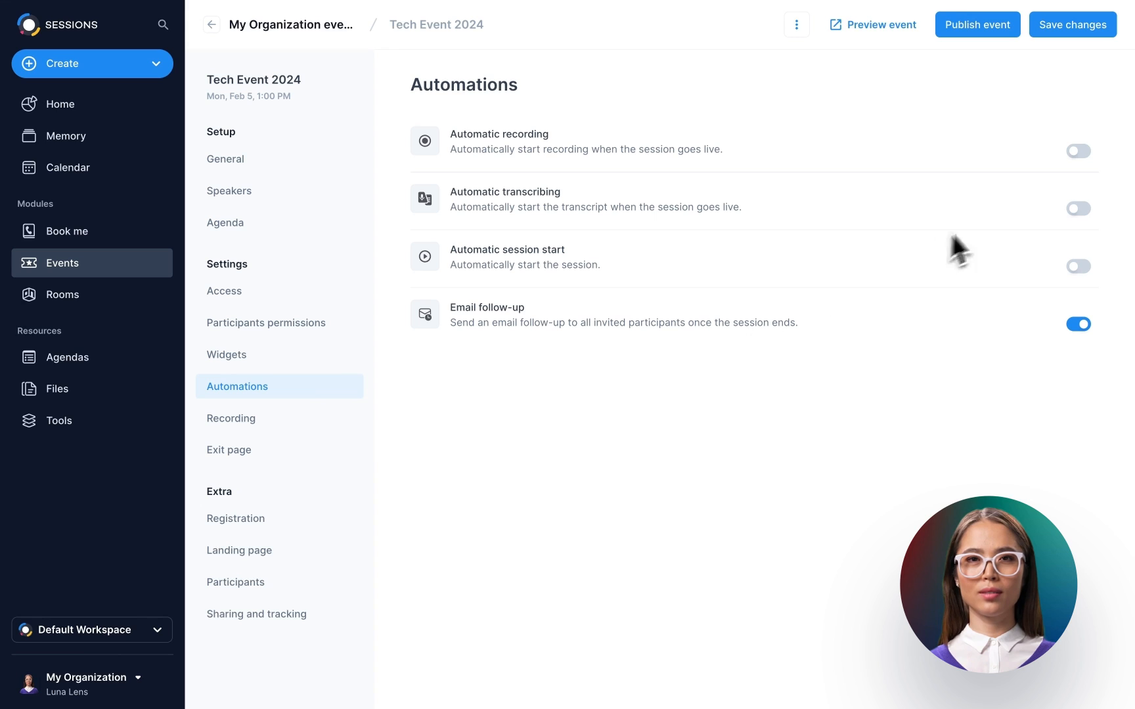
- Turn on Automatic recording, Automatic transcribing and Automatic session start for Tech Event 2024
click(1080, 153)
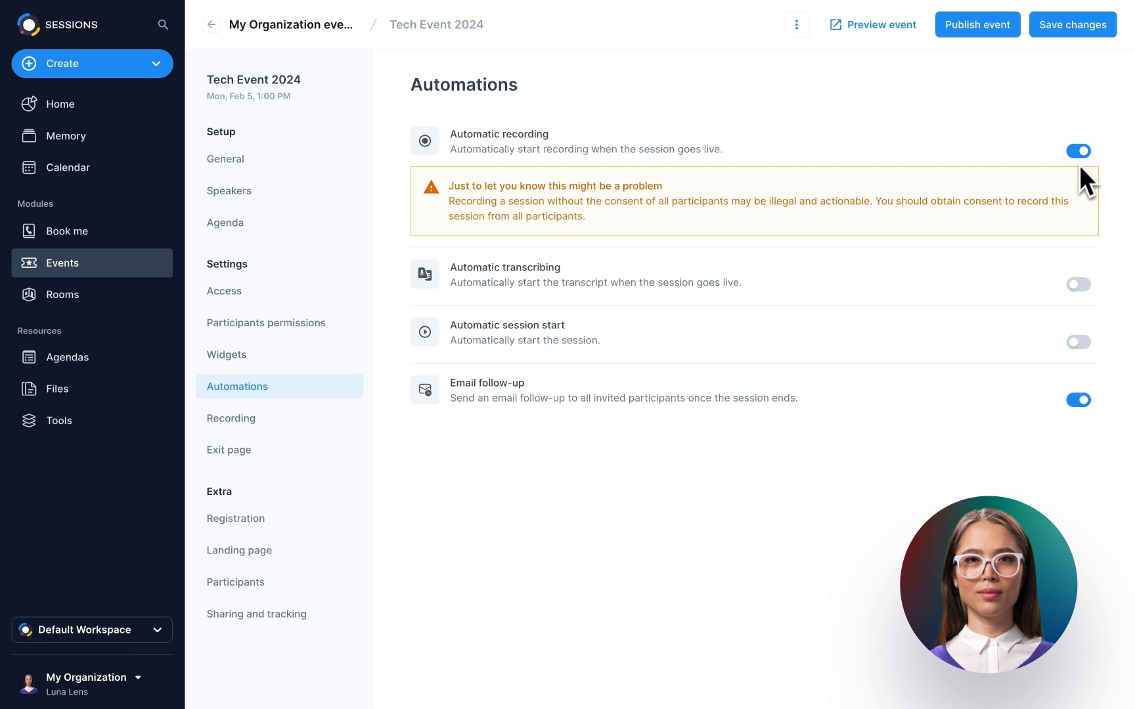
click(1075, 285)
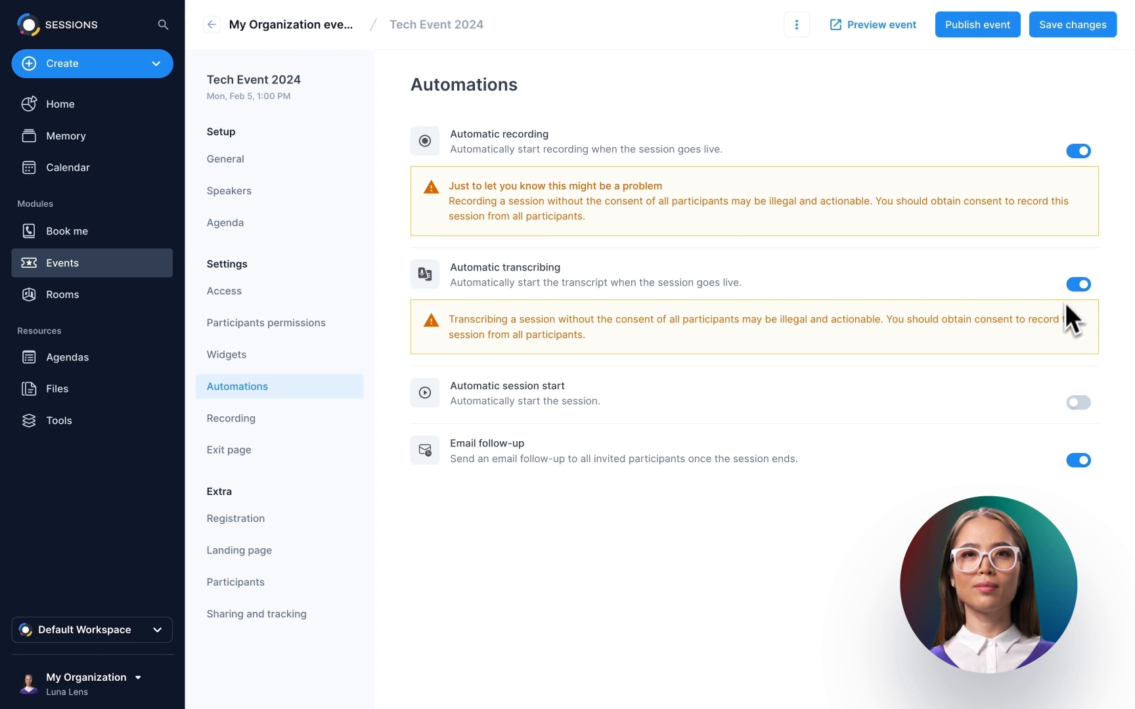
click(1075, 406)
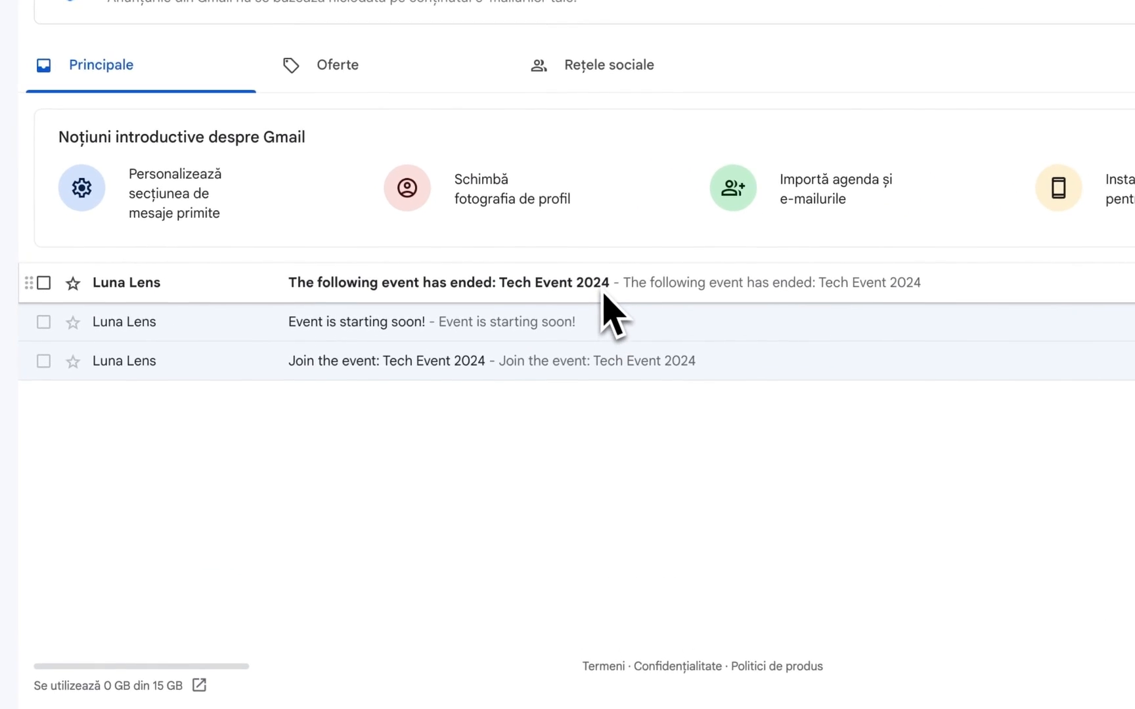
- Open the 'The following event has ended: Tech Event 2024' email and view its Memory recap
click(561, 310)
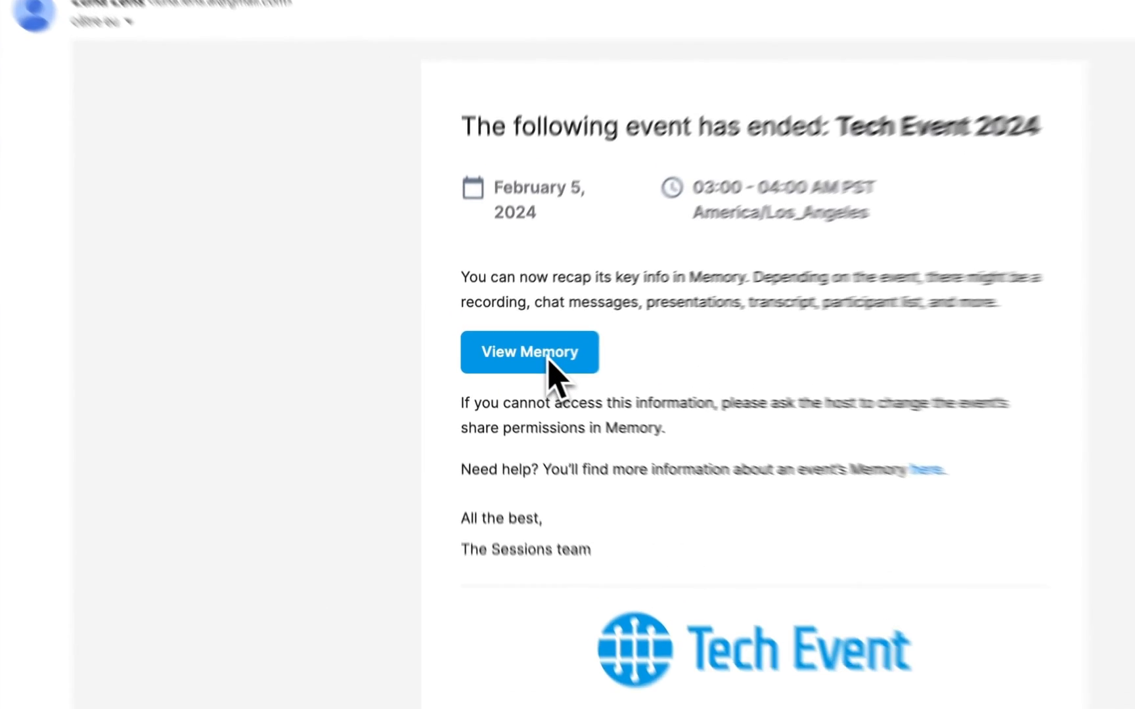
click(531, 352)
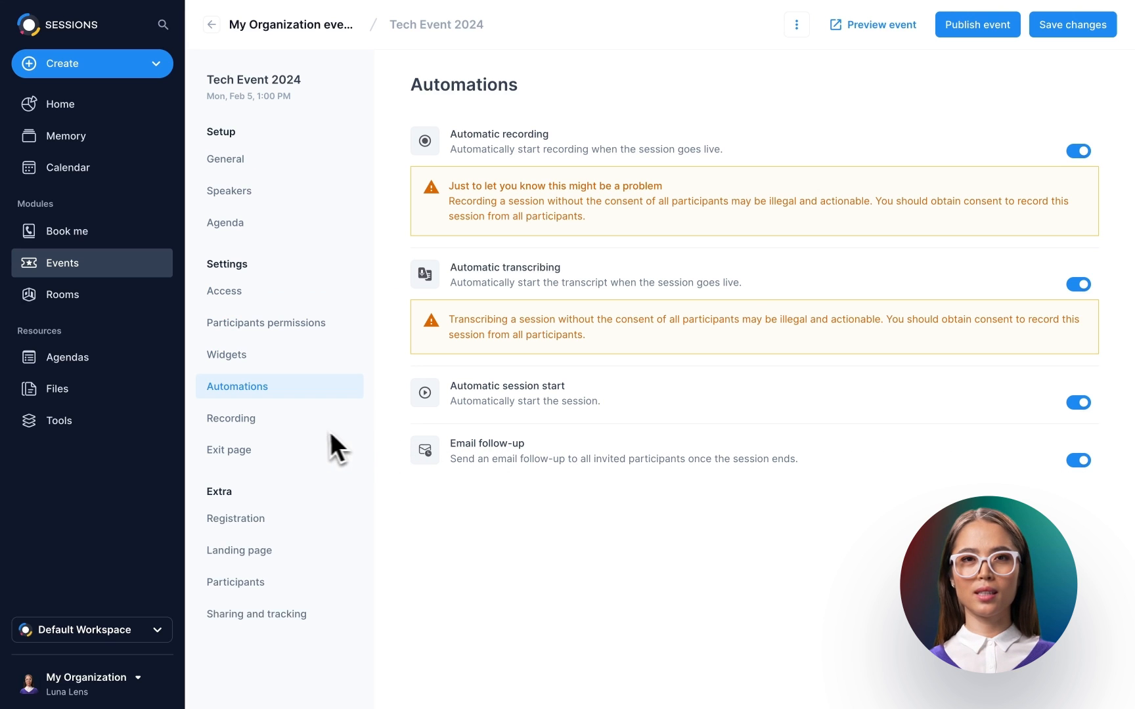
- Show Tech Event 2024's Recording settings, with full-sized videos in recordings on
click(289, 425)
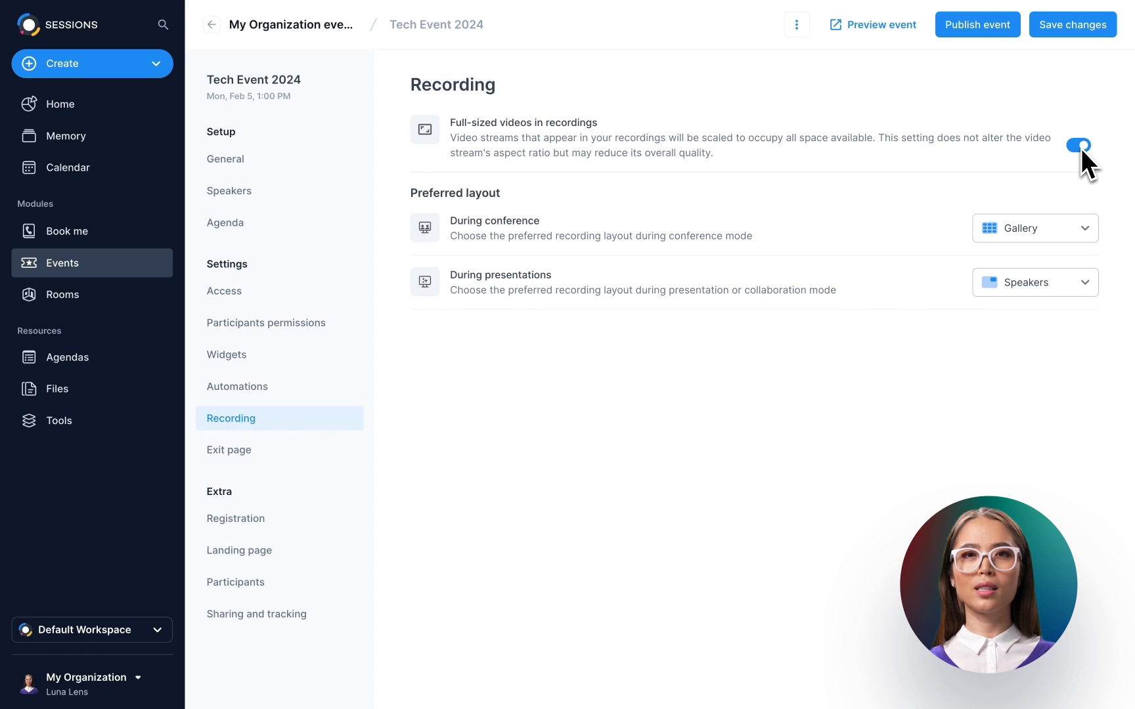
- Keep Gallery for conference and Speakers for presentation recording layouts, and show the Exit page settings
click(1070, 229)
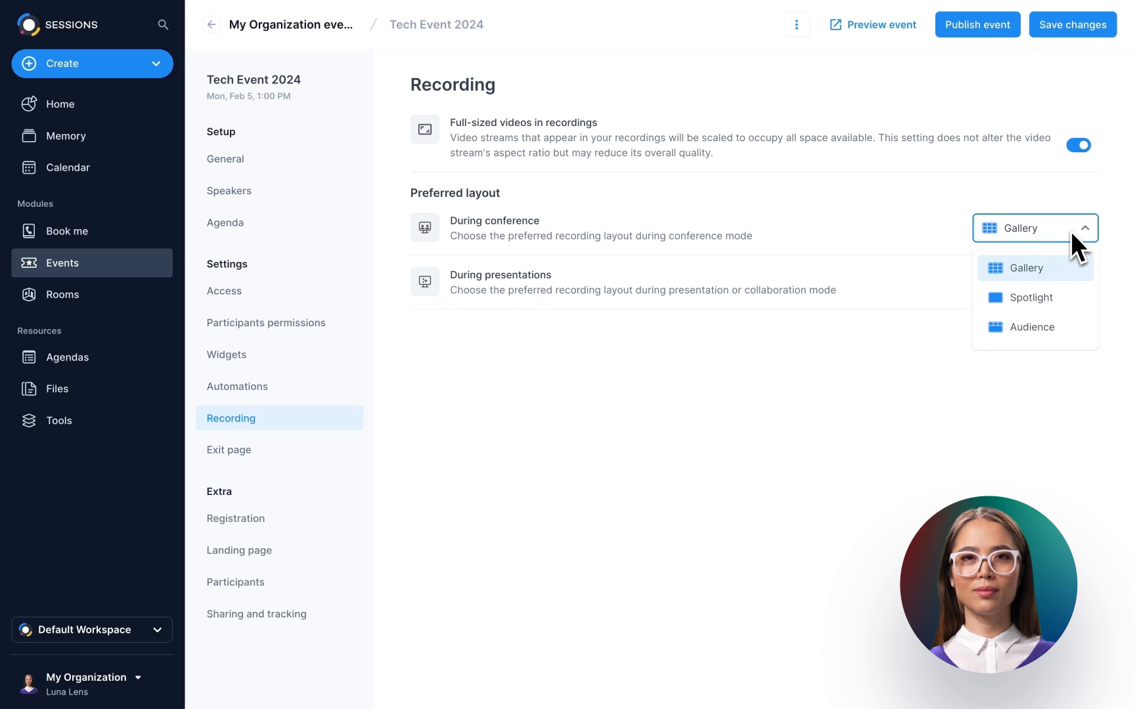
click(1070, 231)
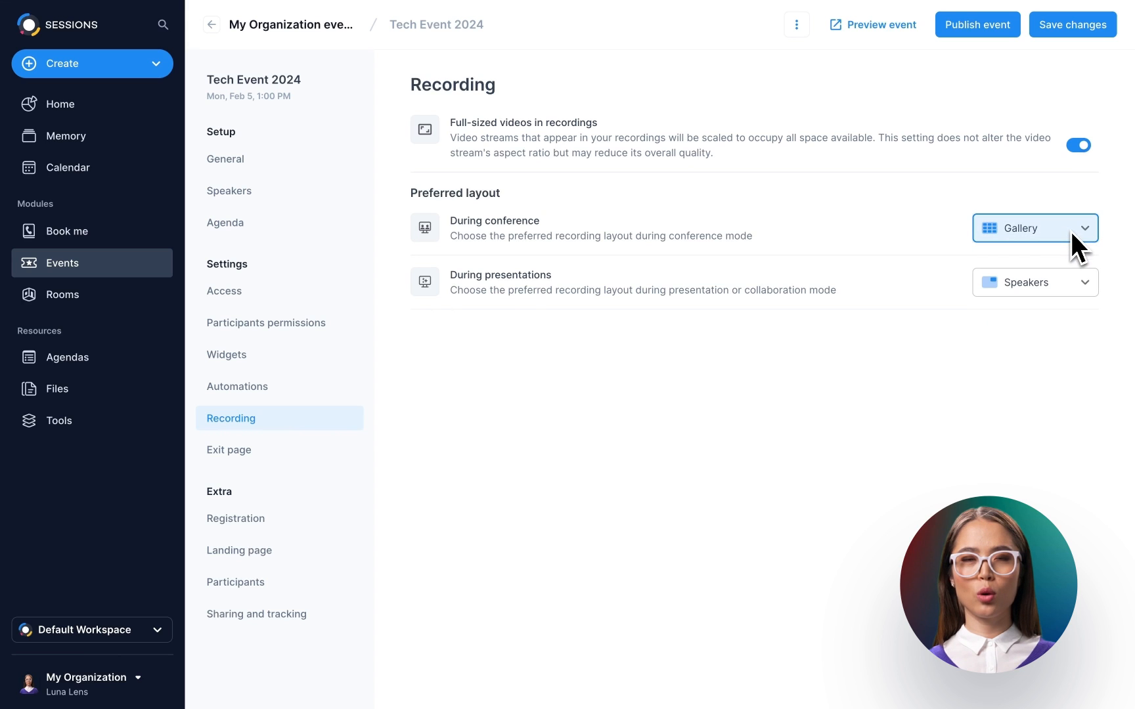
click(1066, 283)
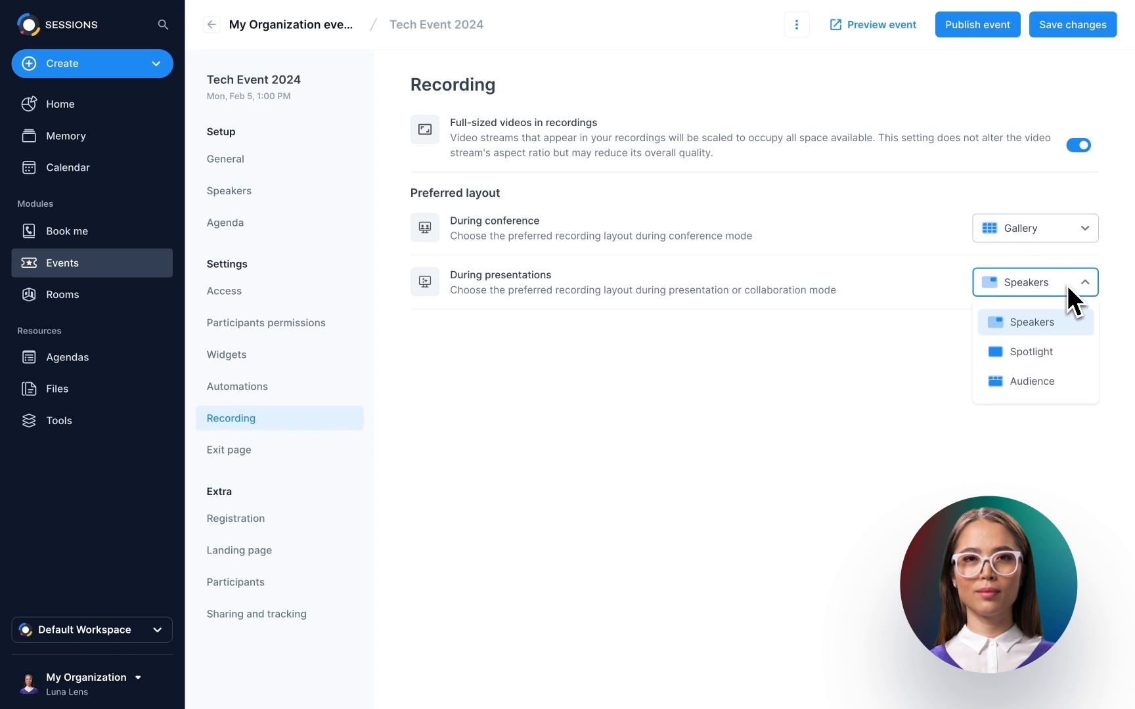
click(1067, 284)
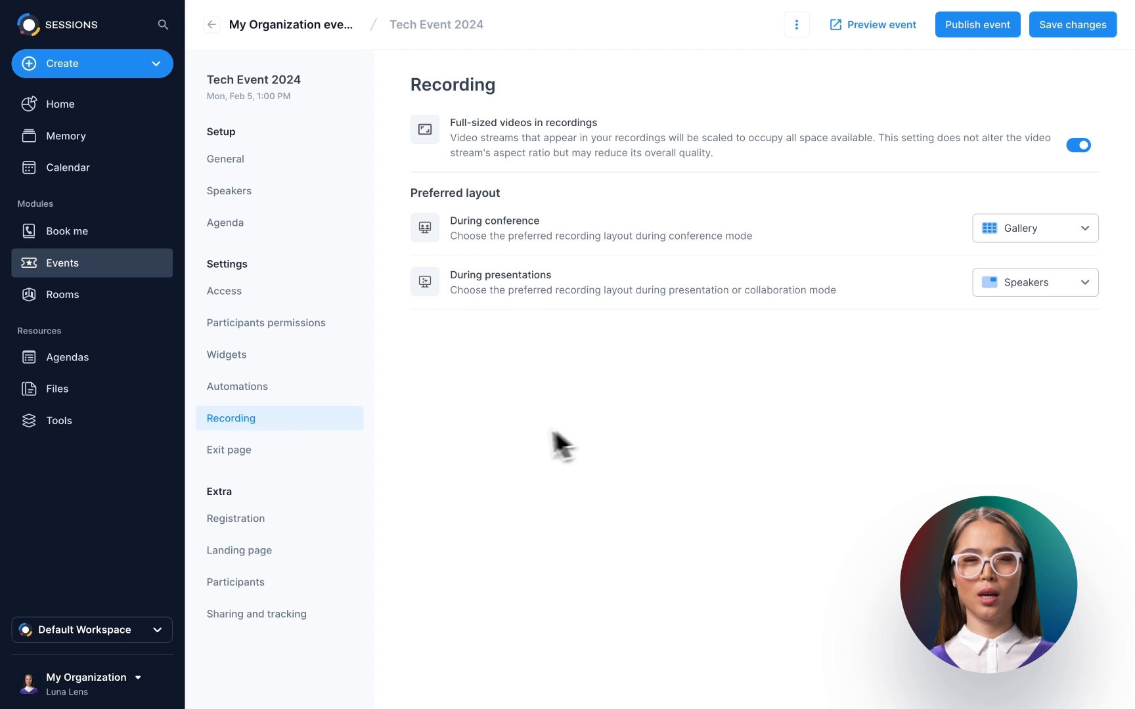
click(285, 454)
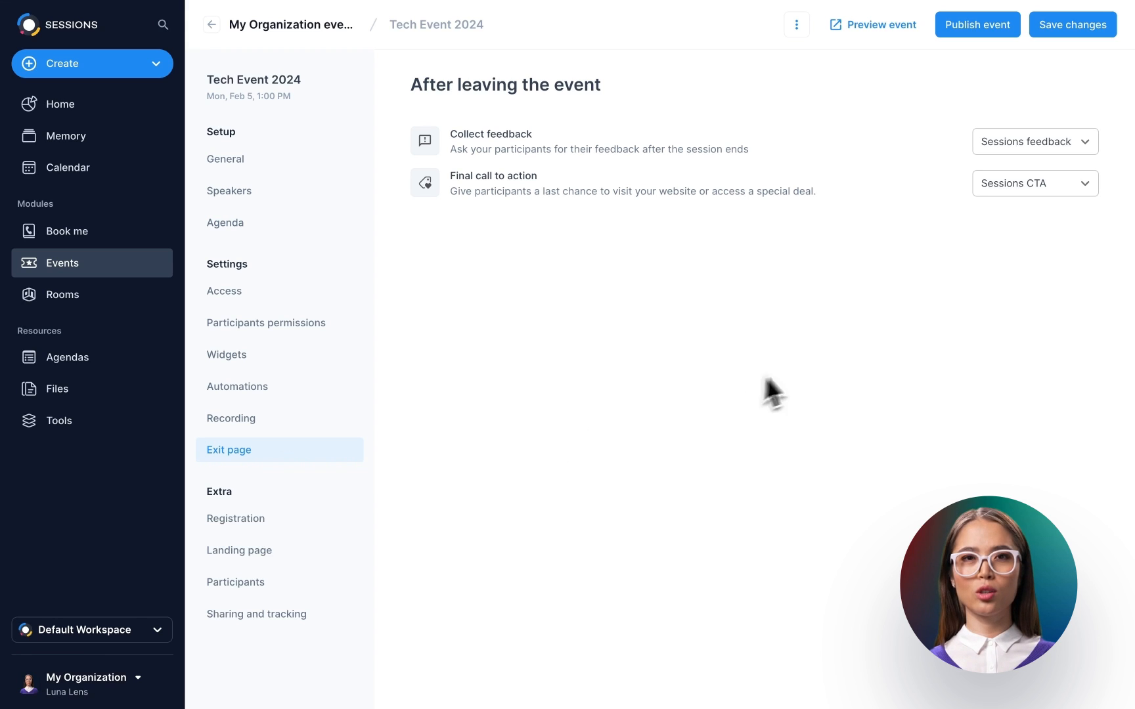
- Set exit feedback to Owner feedback and the final CTA to Custom CTA with the My website offer
click(1059, 144)
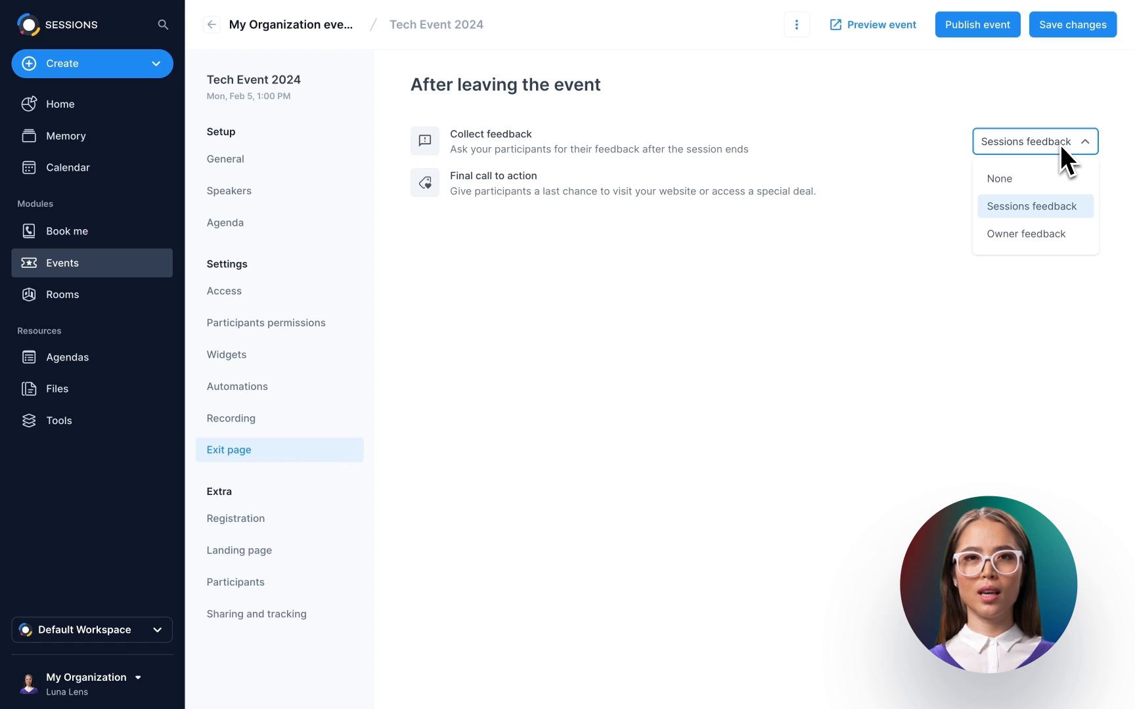
click(1049, 233)
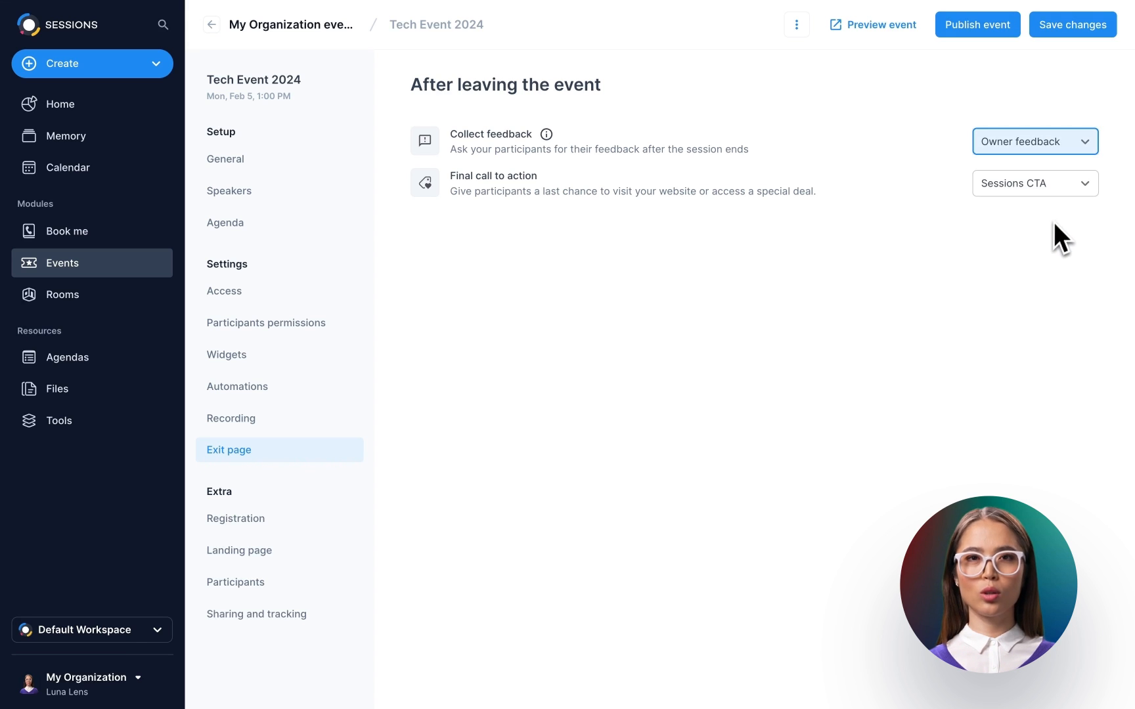
click(1060, 187)
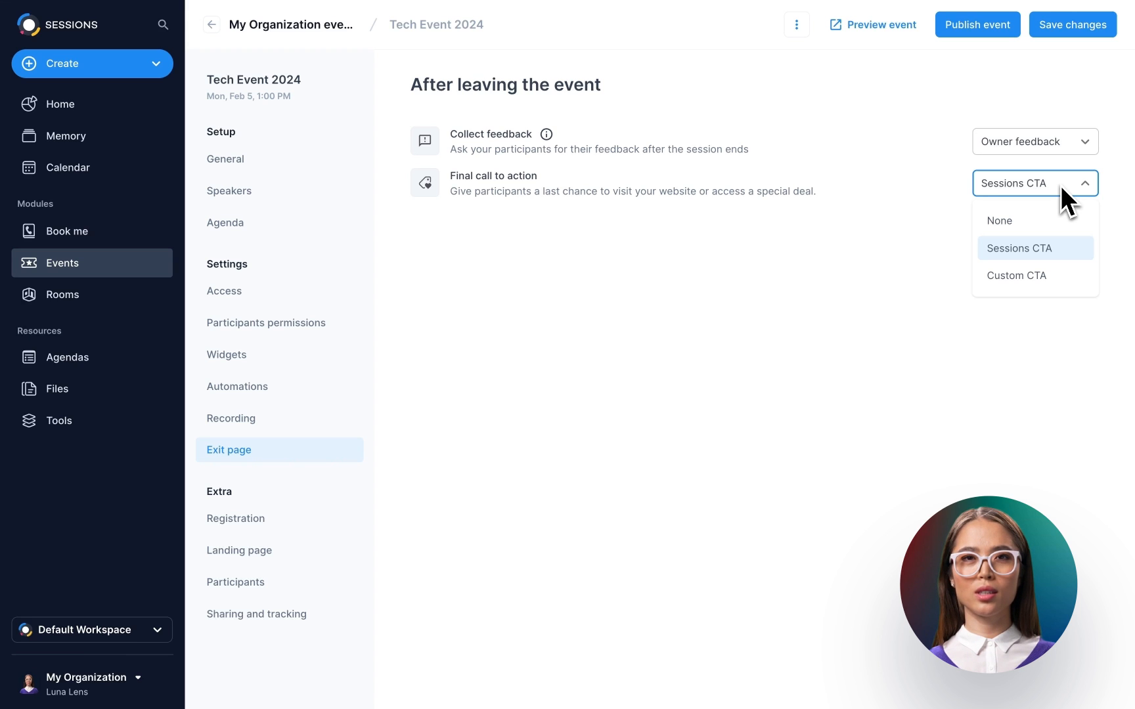
click(1047, 275)
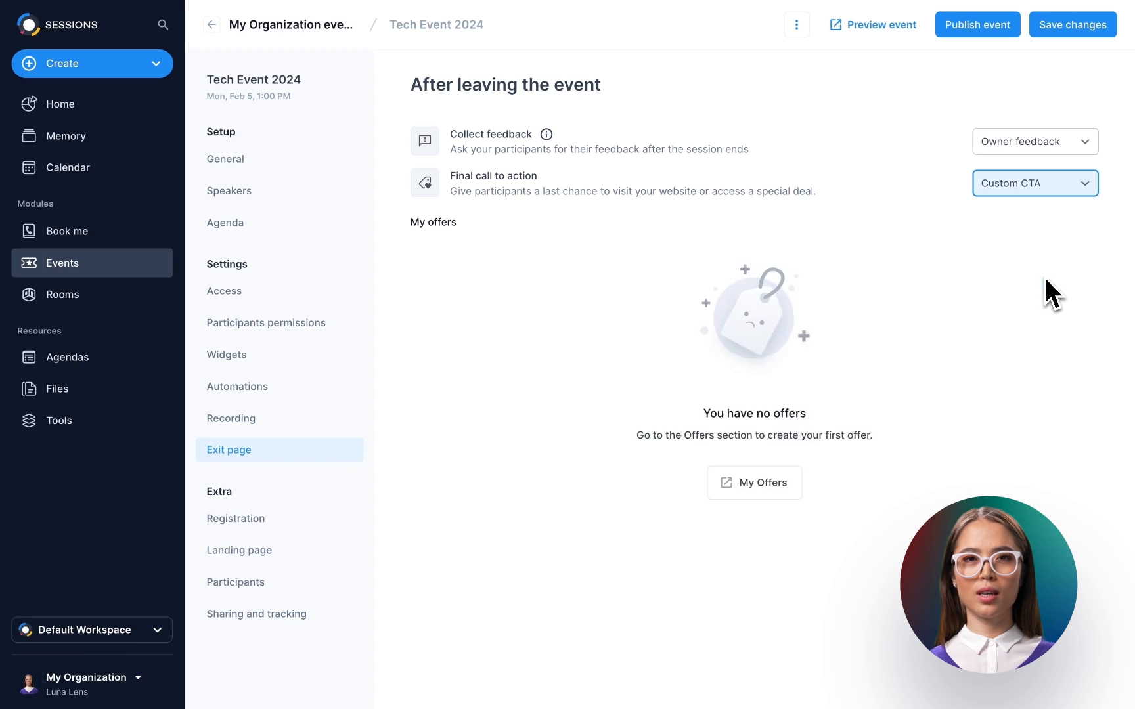
click(433, 278)
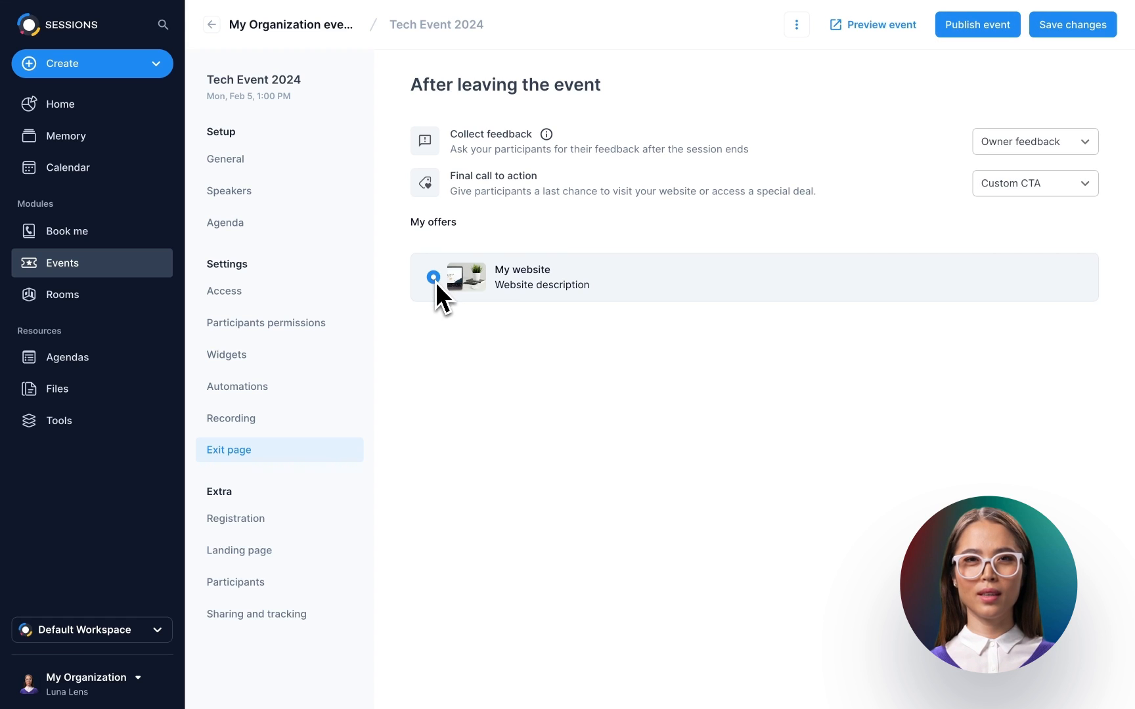
click(281, 522)
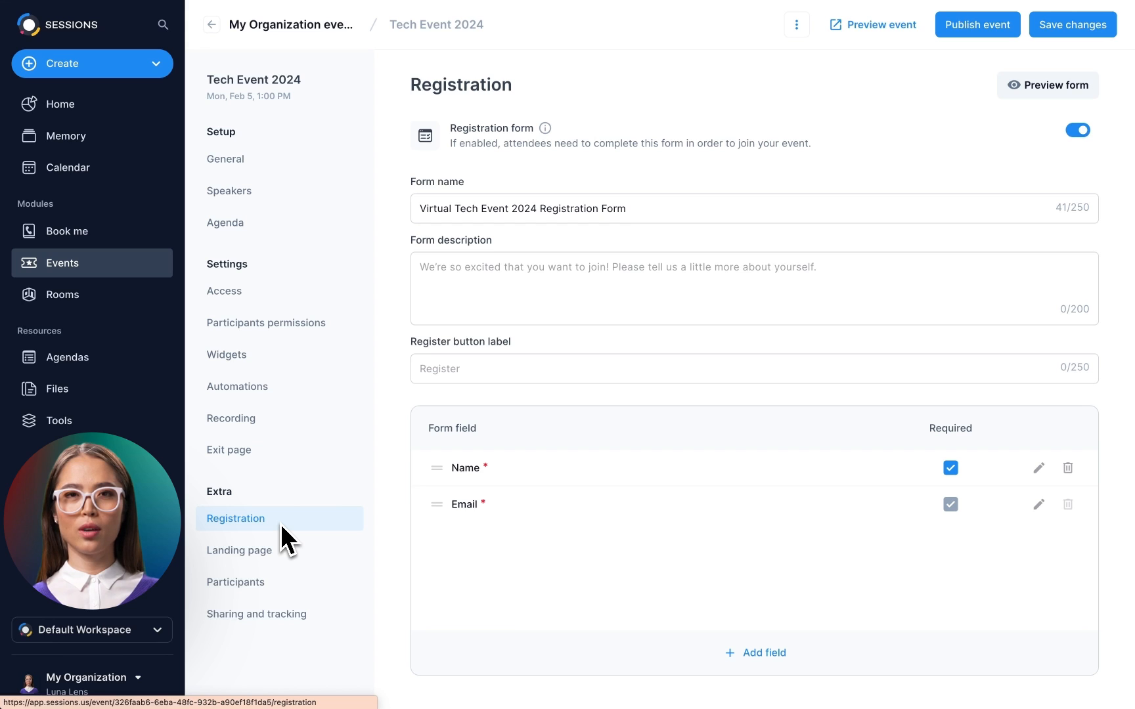
- Toggle the registration form off and on, and drop 'Virtual' from the form name
click(1078, 133)
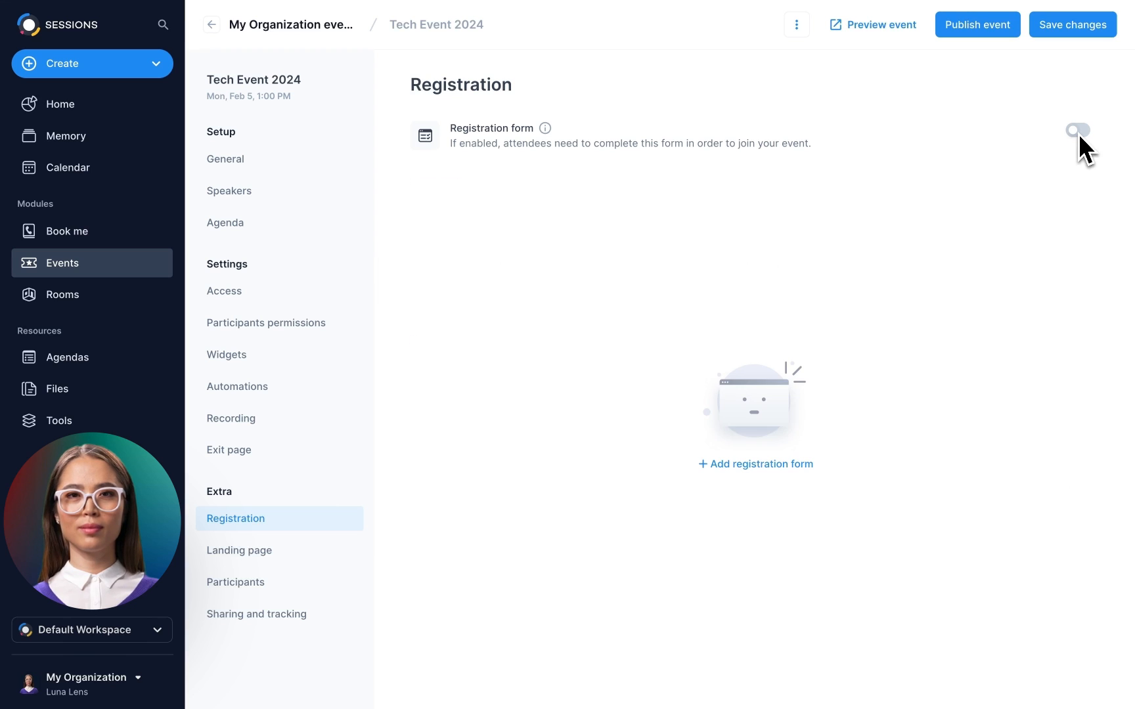
click(1078, 133)
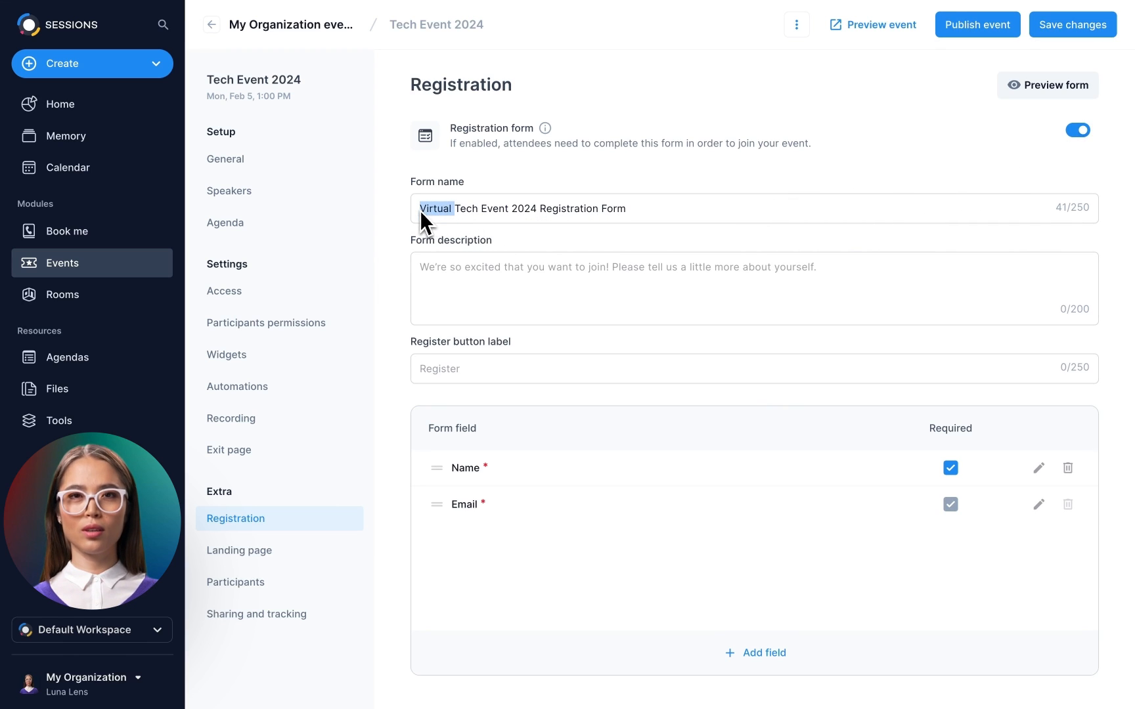
key(BackSpace)
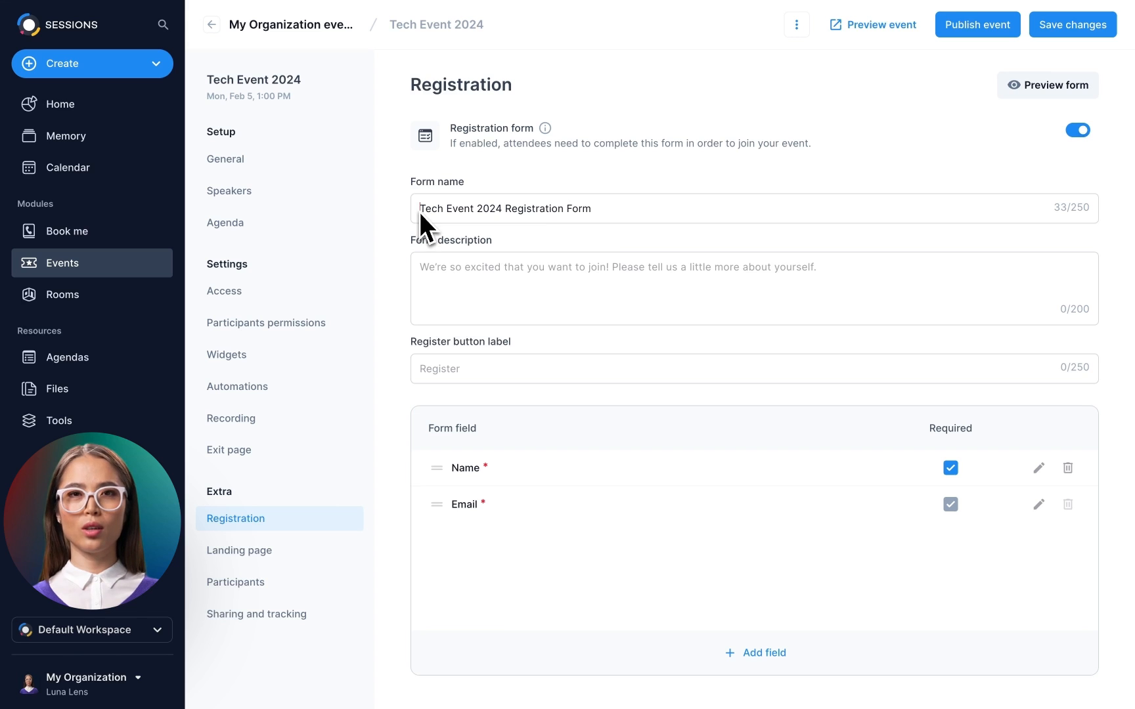
- Paste a welcome description, keep the default register button label, and start adding a form field
click(426, 270)
text(Welcome to the Tech Event! We're excited to have you join us for this dynamic and insightful event where industry leaders and tech enthusiasts come together to explore the latest technological trends.)
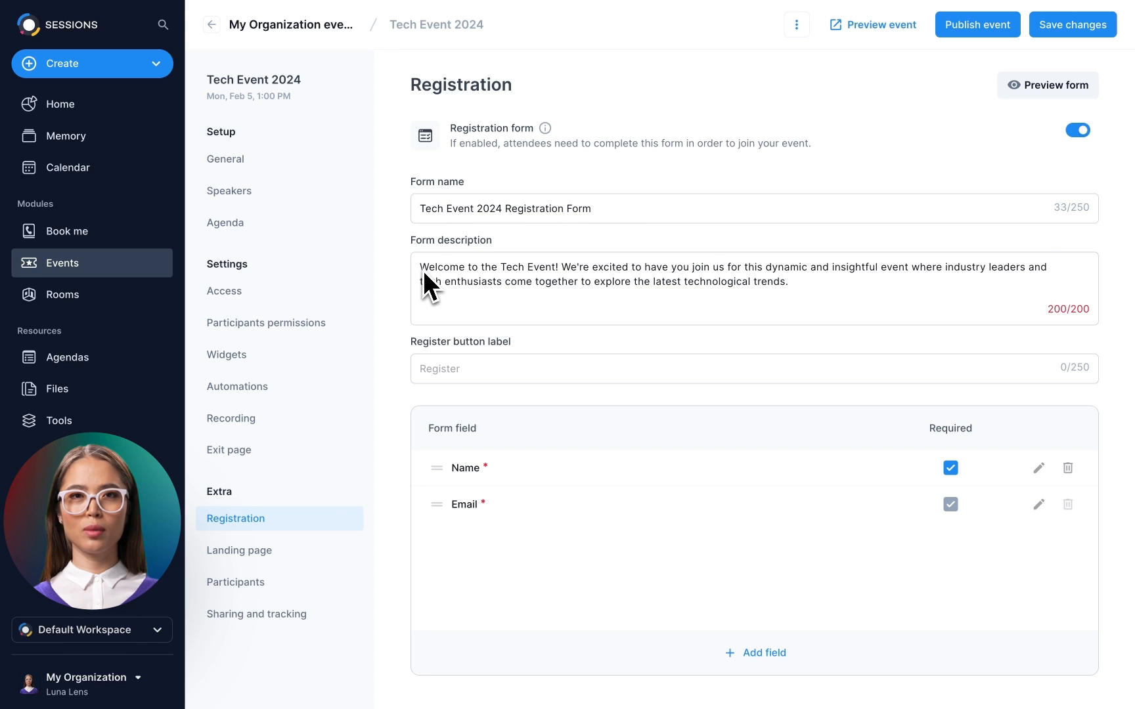
click(419, 371)
text(Let's do this!)
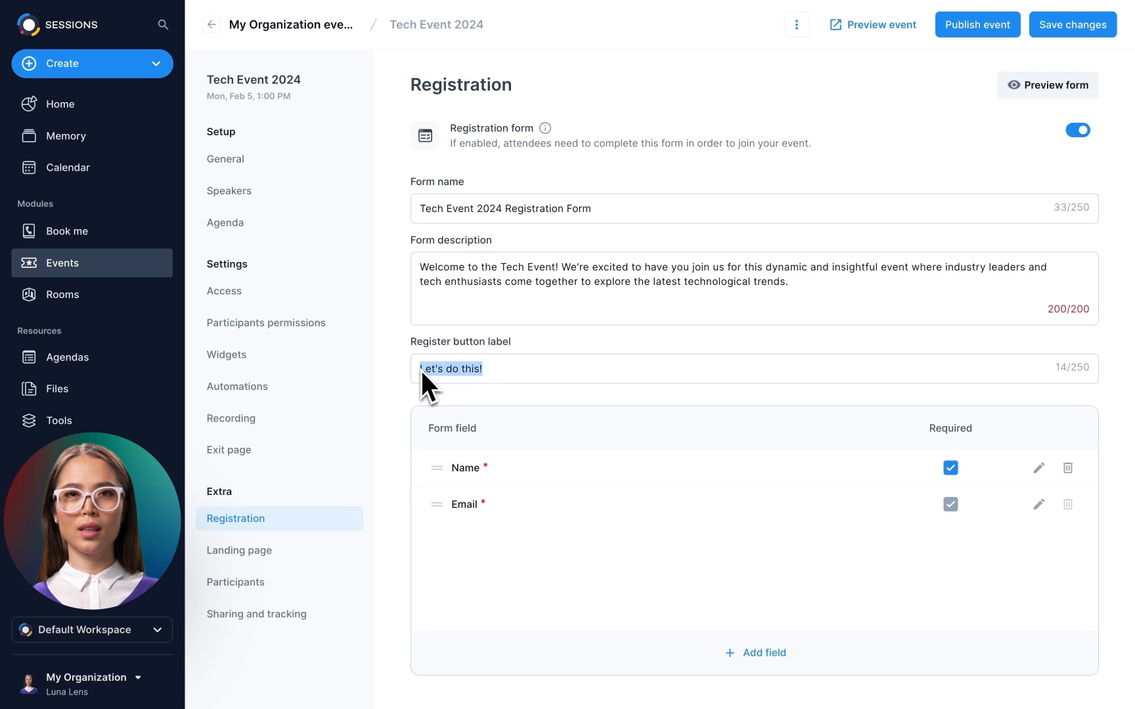
key(BackSpace)
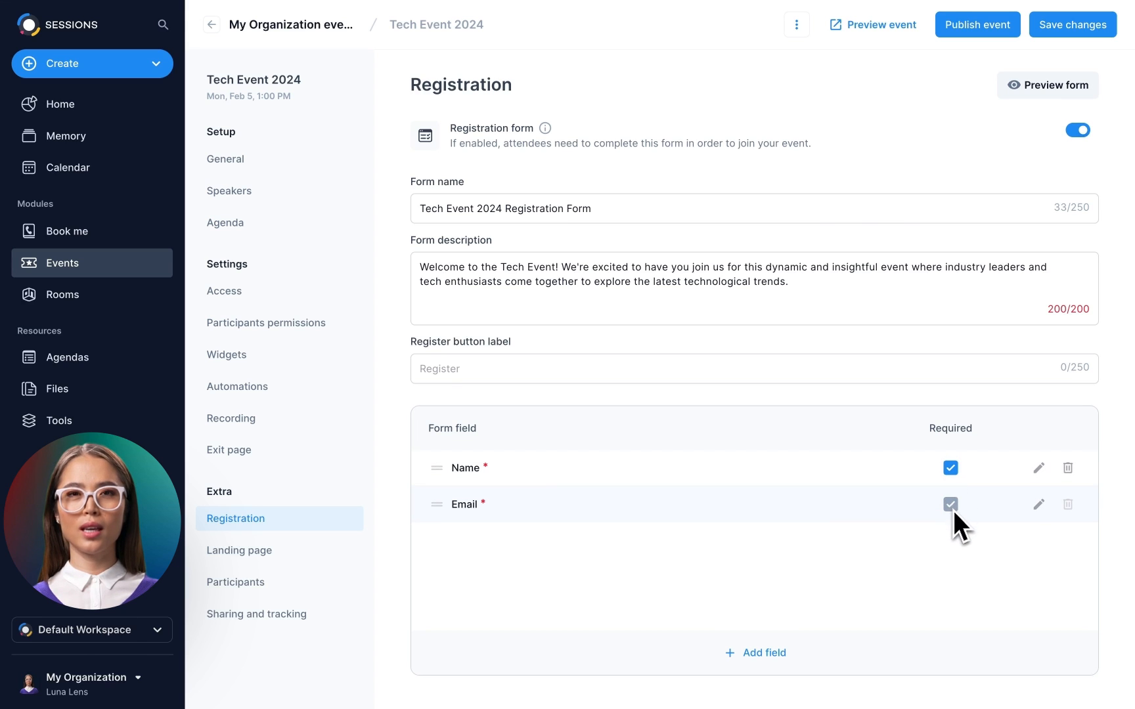
click(766, 653)
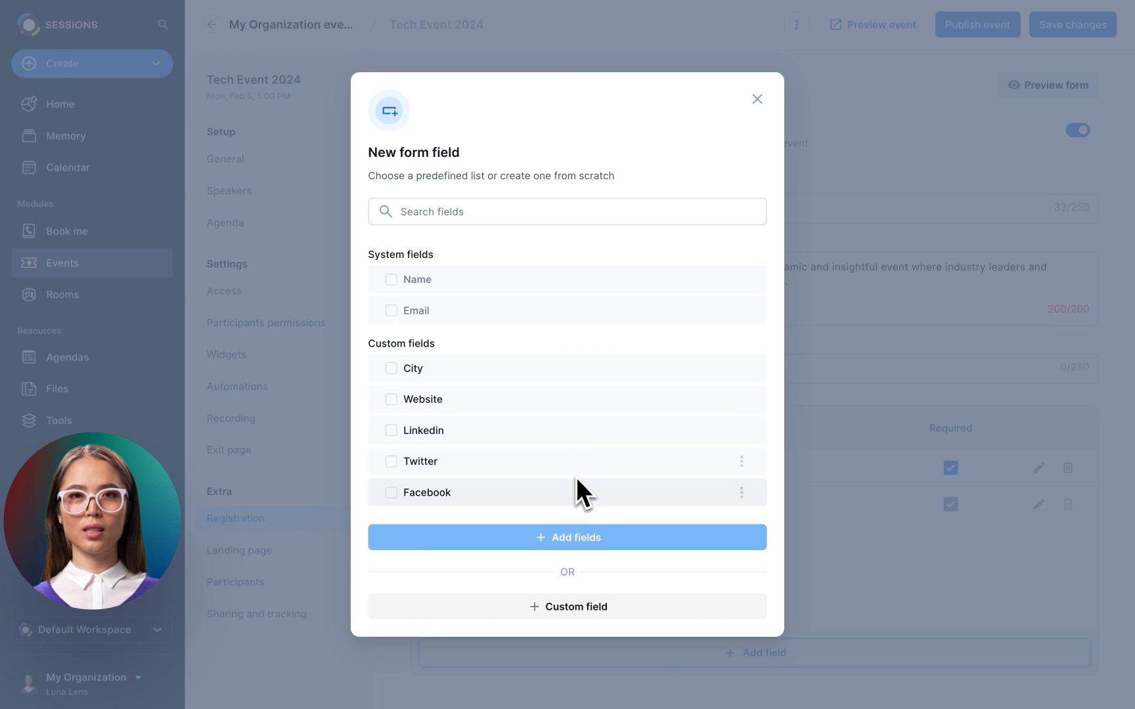
- Add the optional Website field to the registration form
click(390, 400)
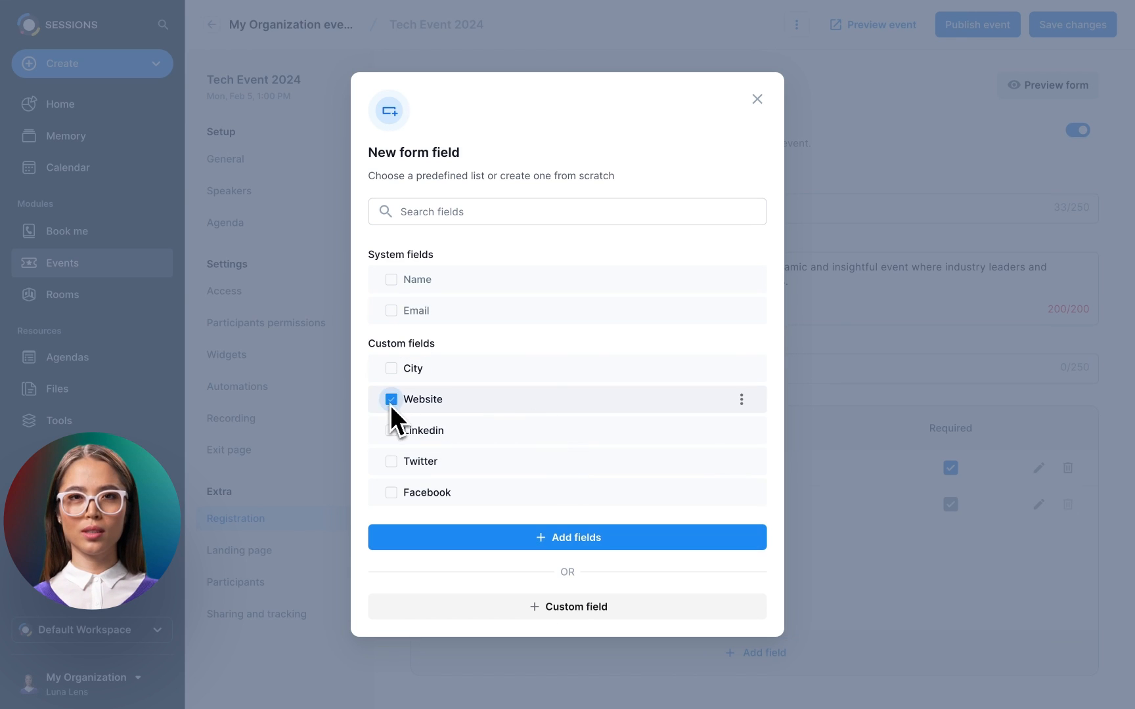
click(567, 538)
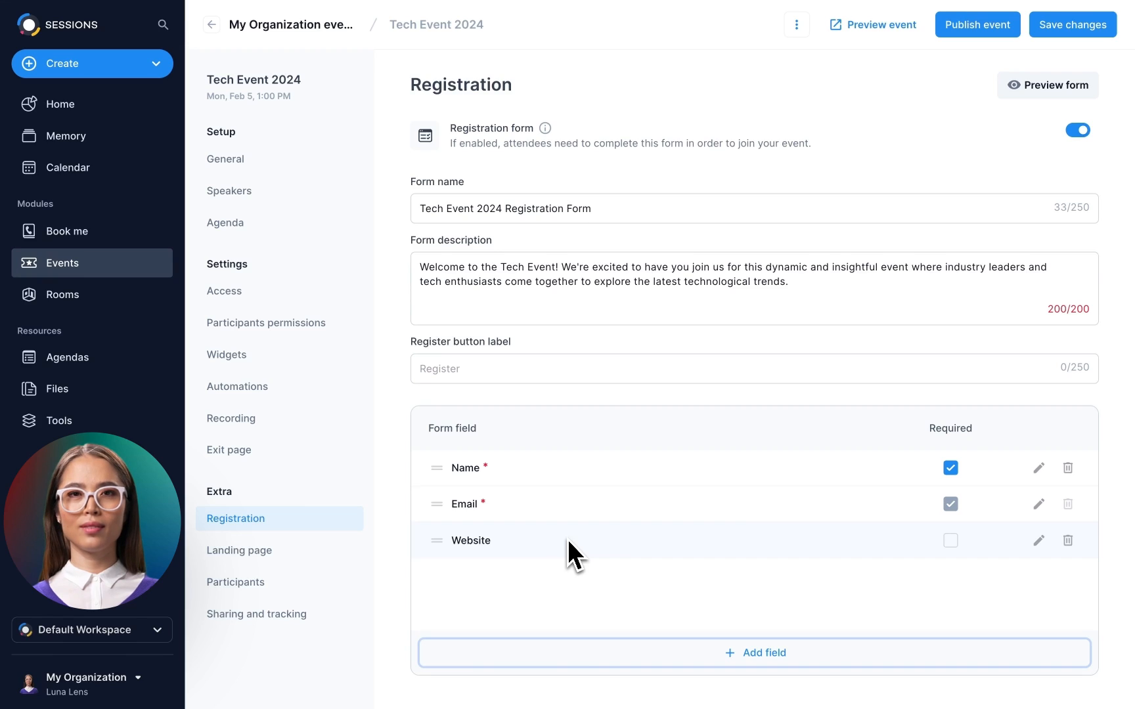
key(Return)
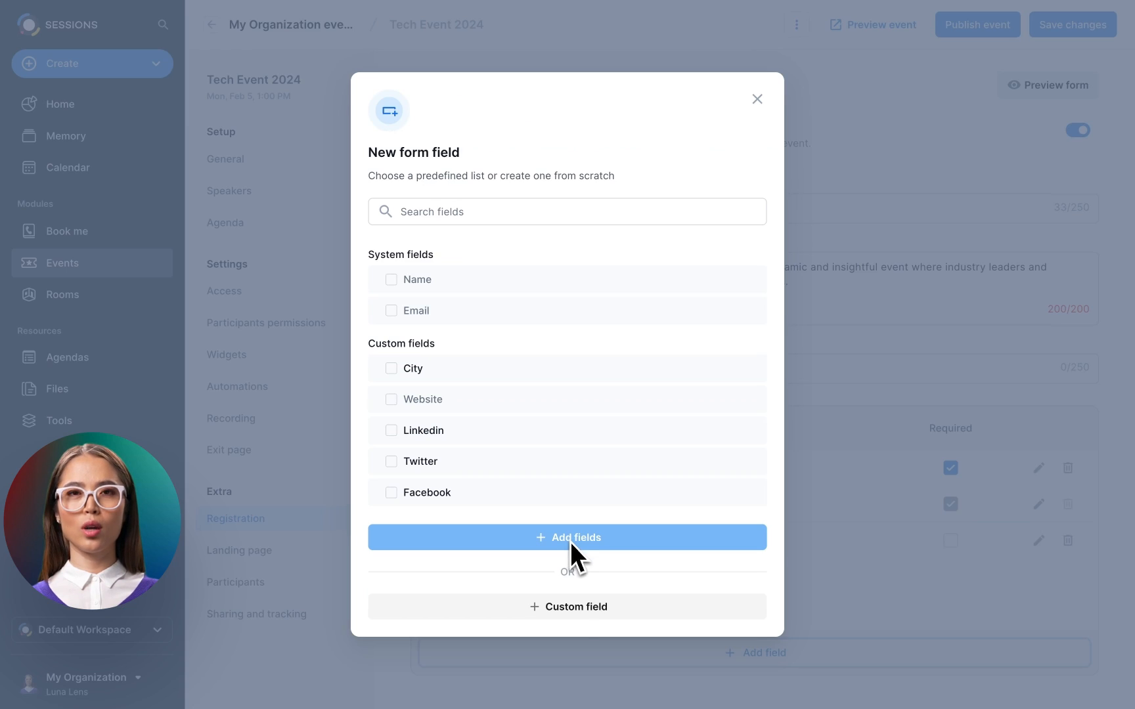
- Create a Numeric custom field 'Age', move it above Website, then delete it
click(572, 606)
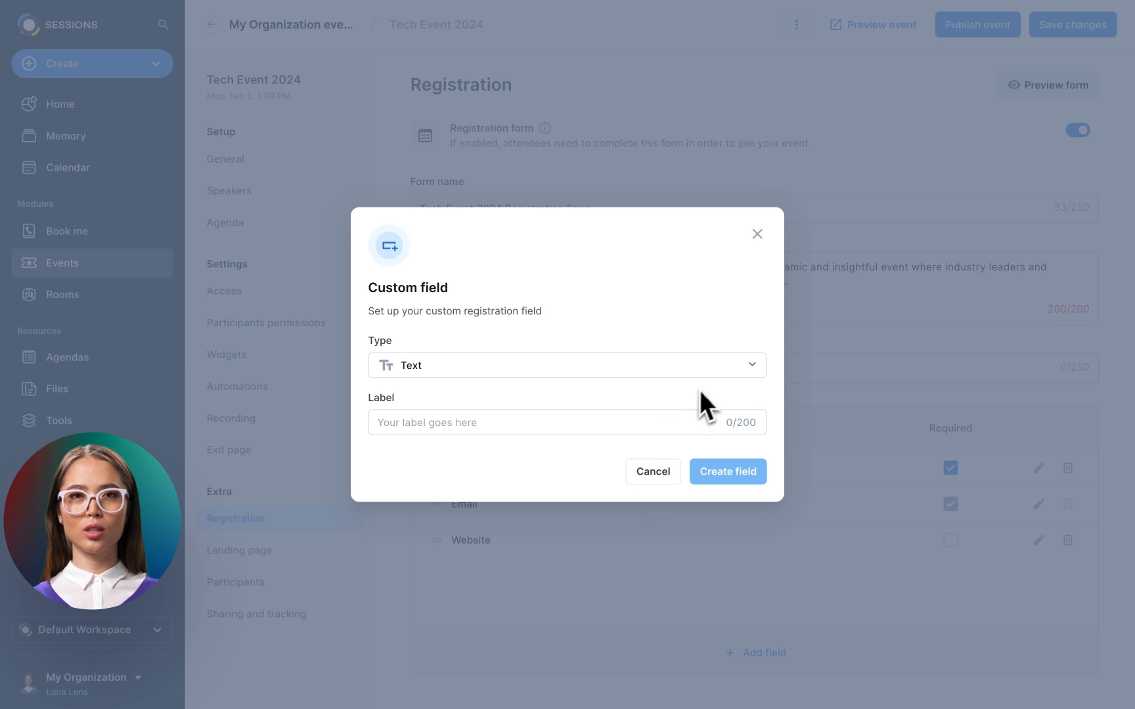
click(738, 368)
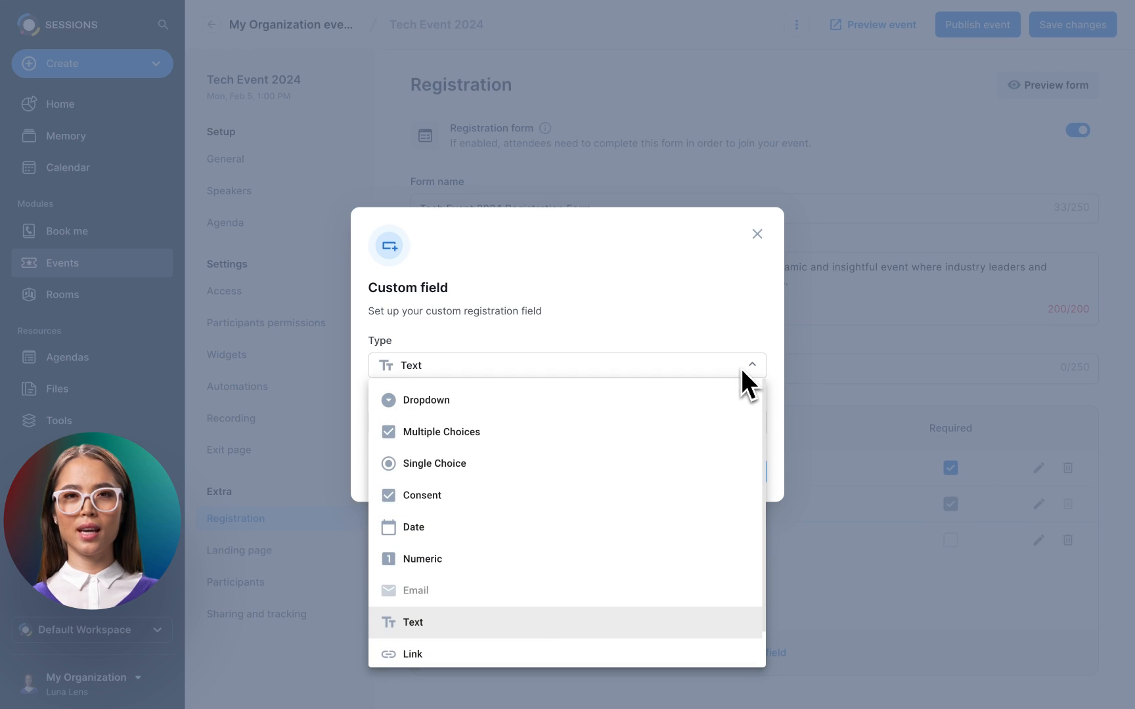
click(598, 561)
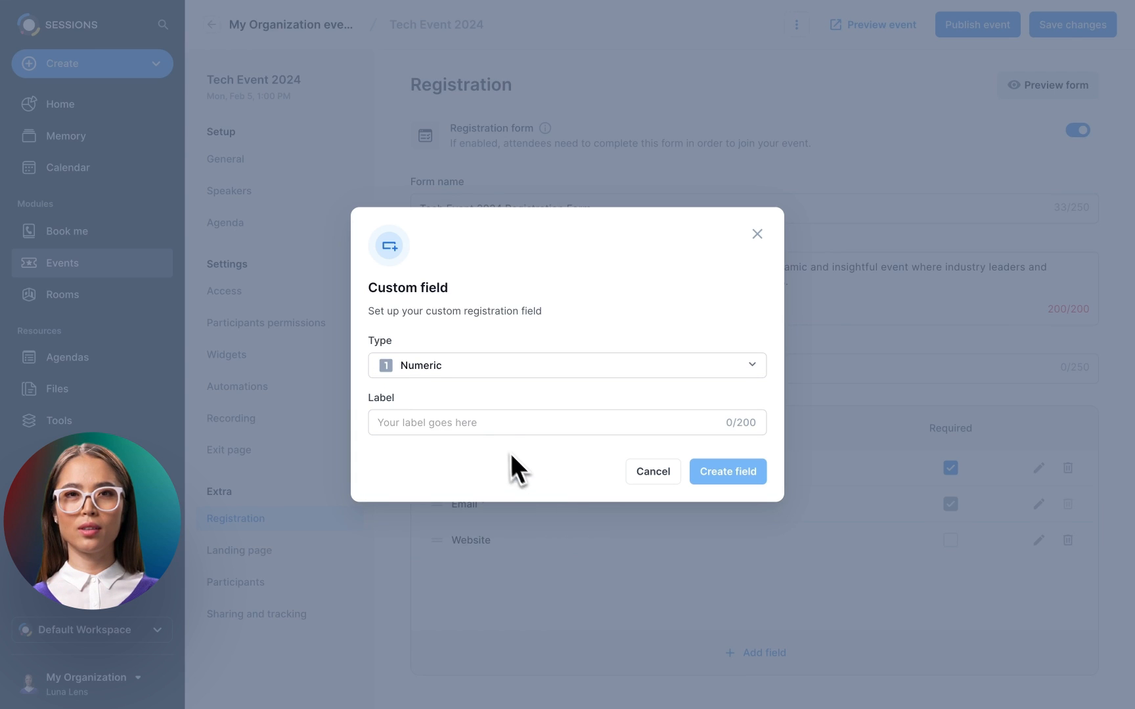
click(494, 427)
text(Age)
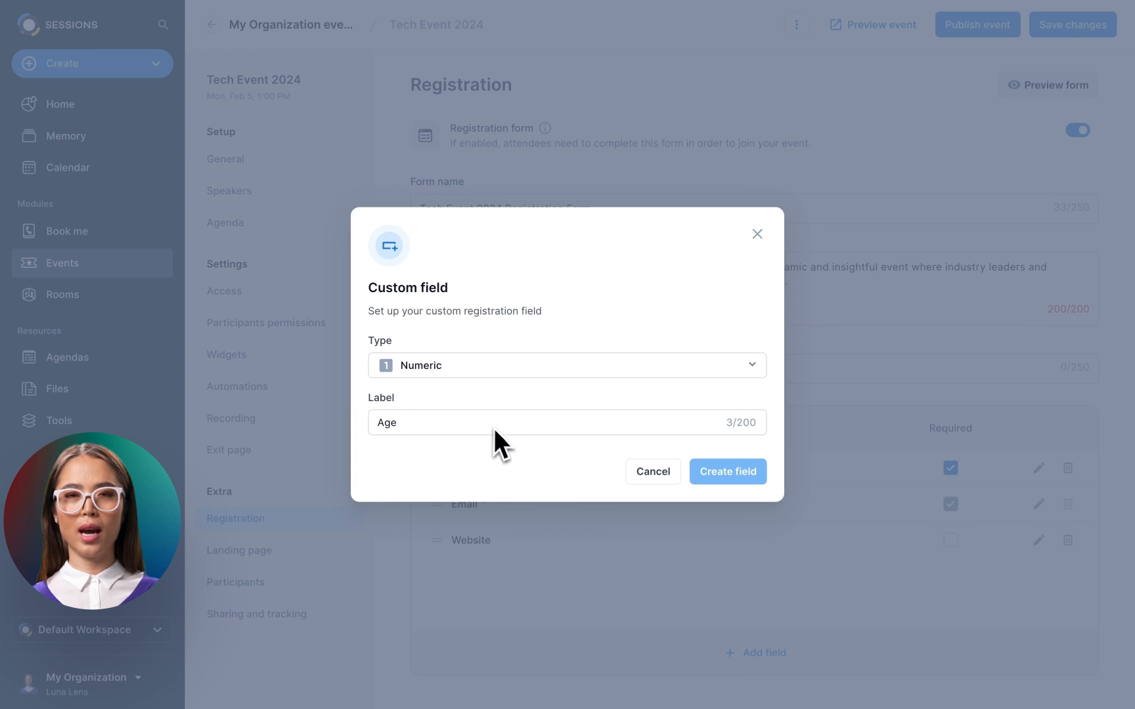
click(730, 473)
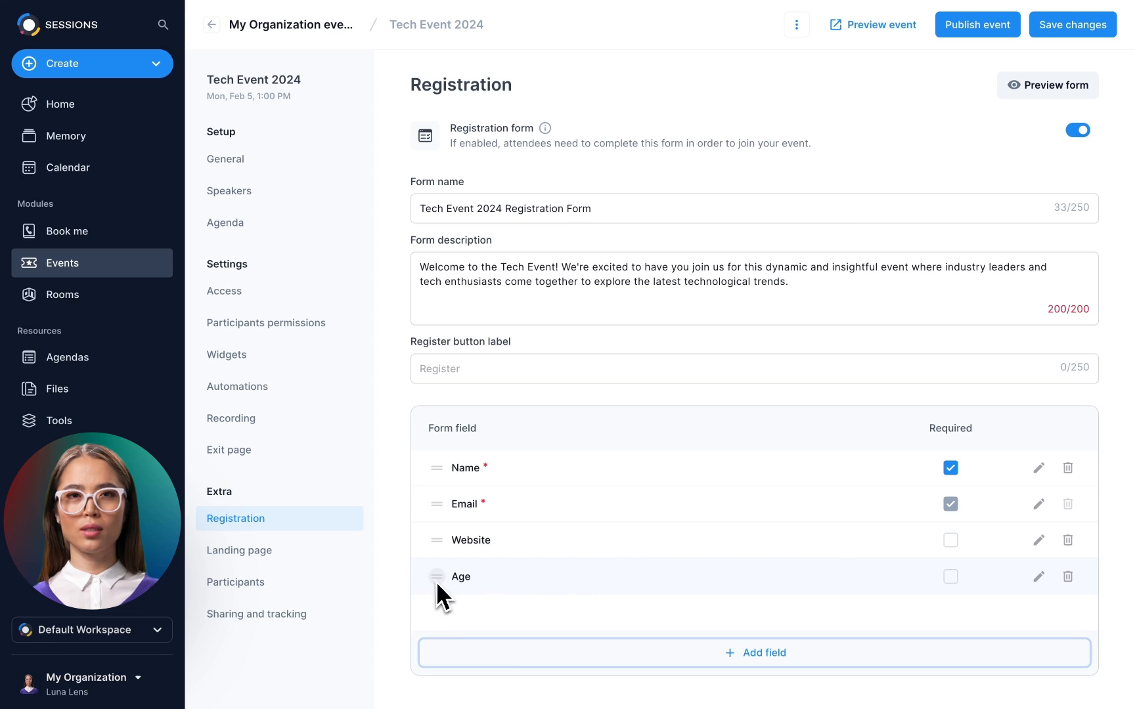
drag(437, 582, 438, 545)
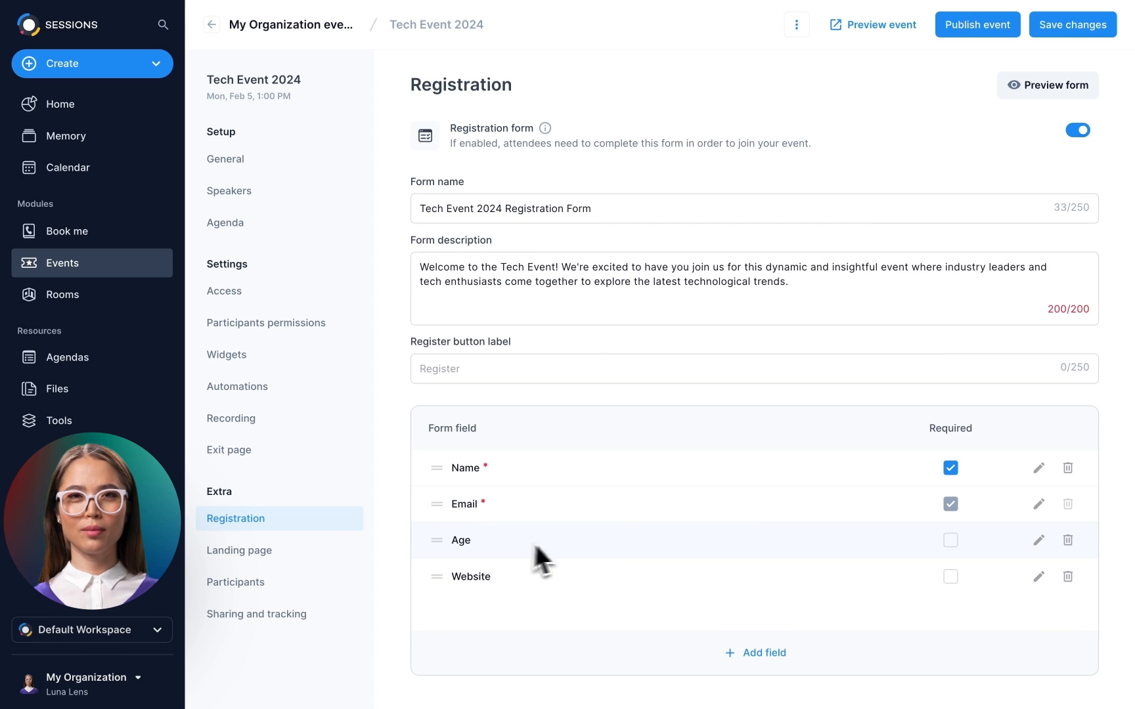
click(1067, 541)
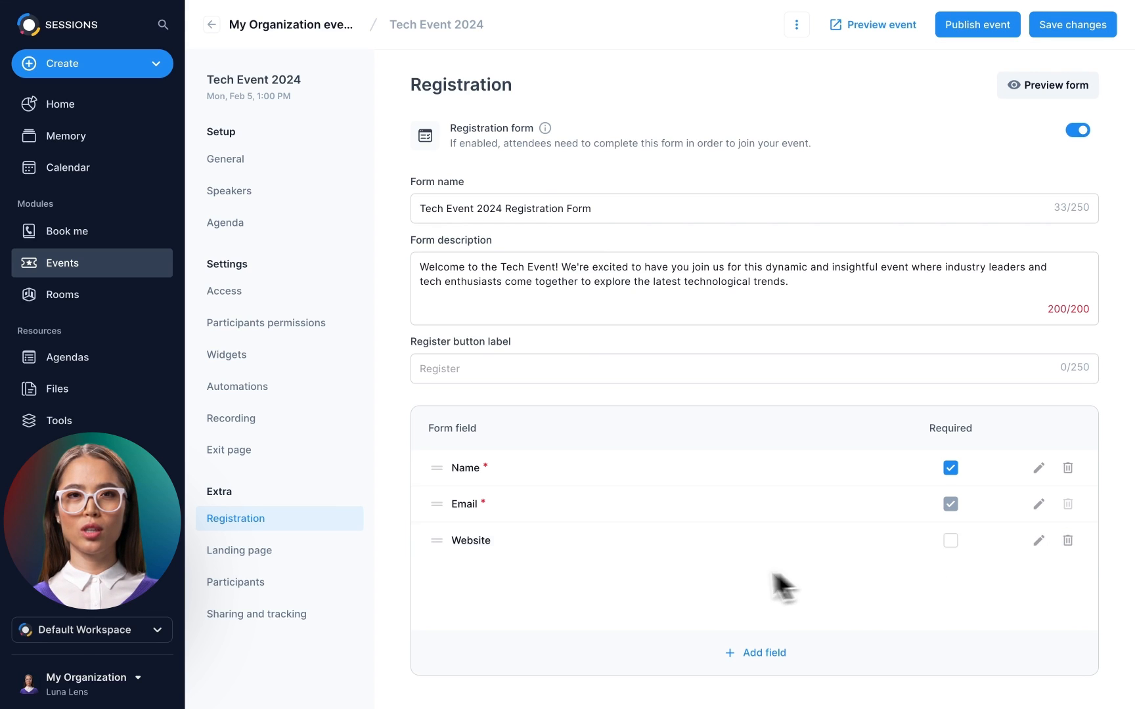
- On the landing page, upload the logo and banner, set primary colour #0195E7 from the logo, and paste the YouTube embed link
click(249, 555)
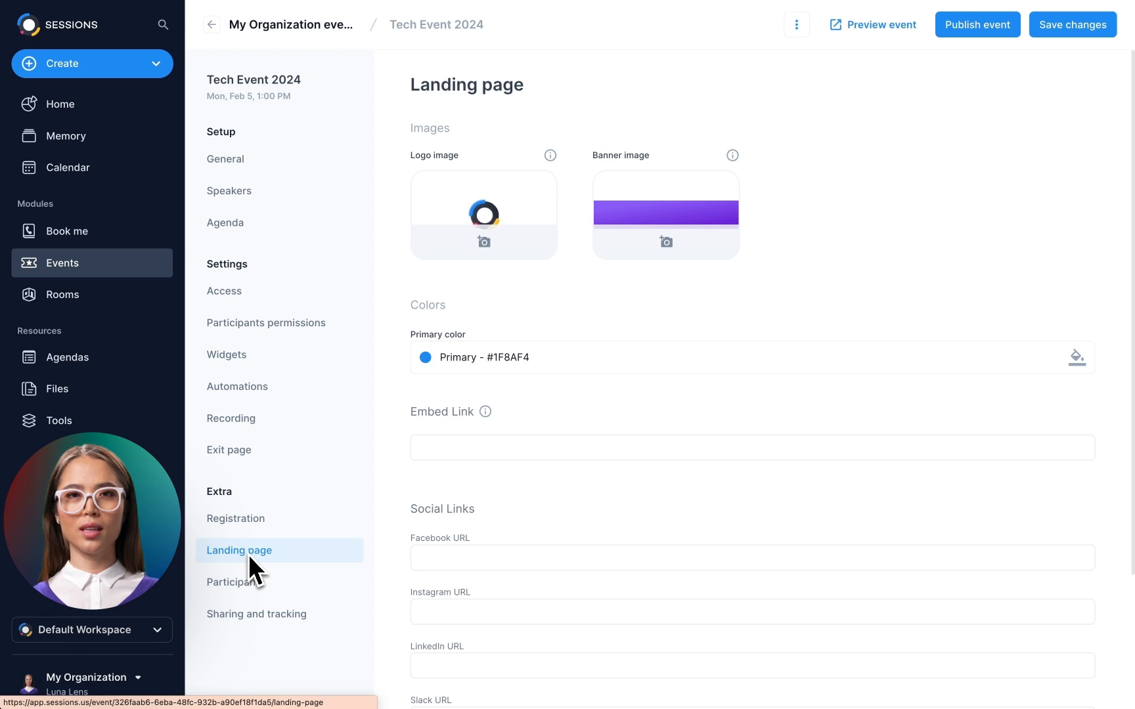
click(484, 246)
click(668, 245)
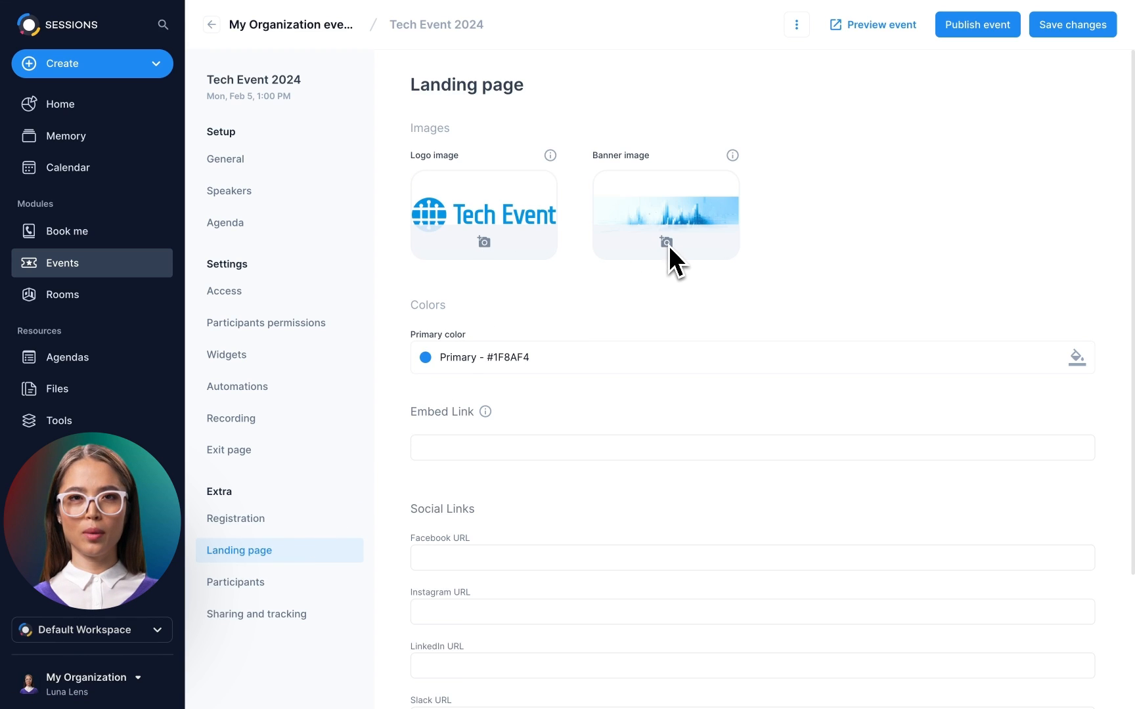
click(1074, 358)
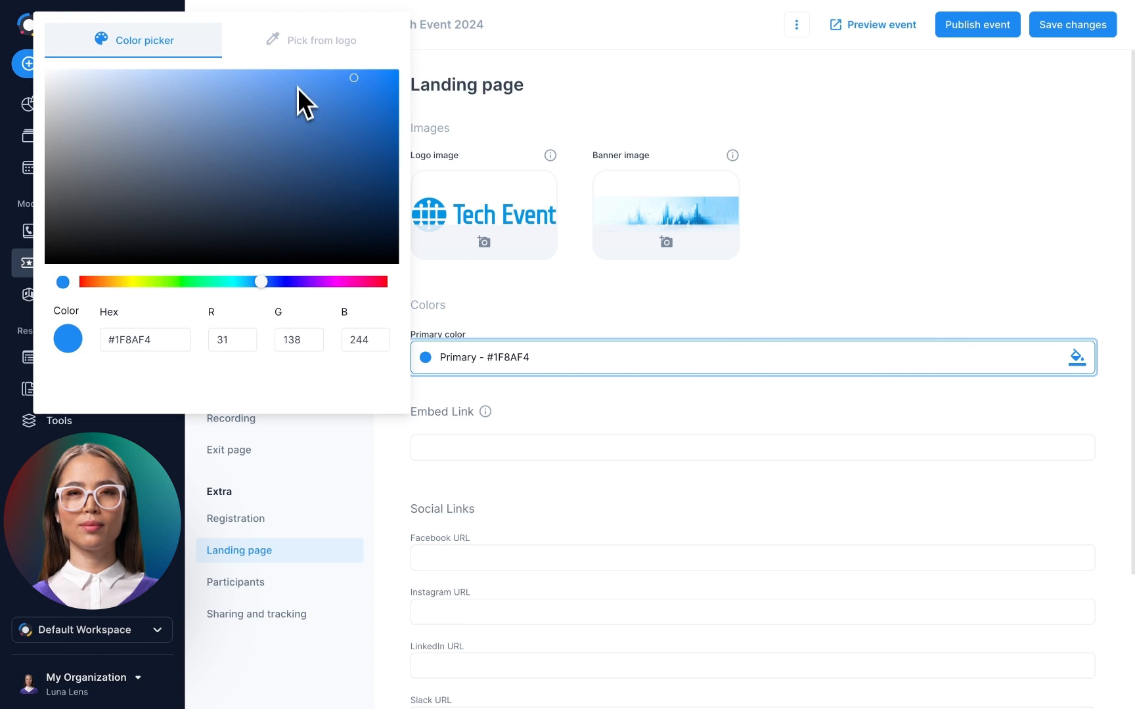
click(309, 44)
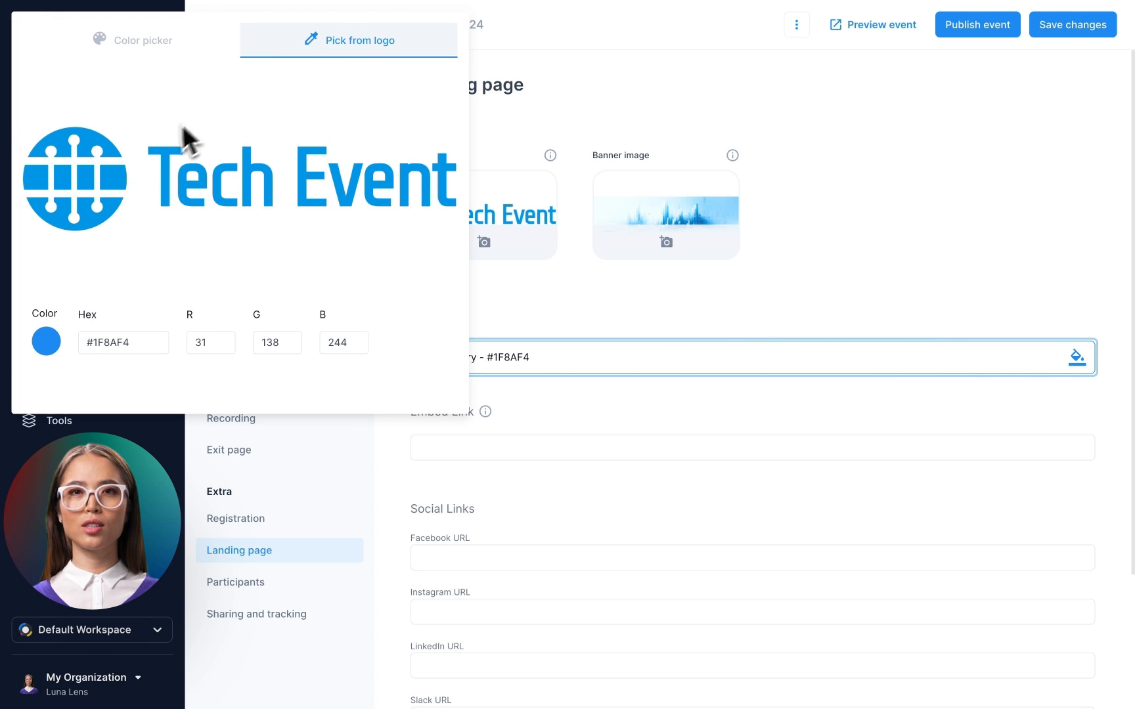
click(115, 182)
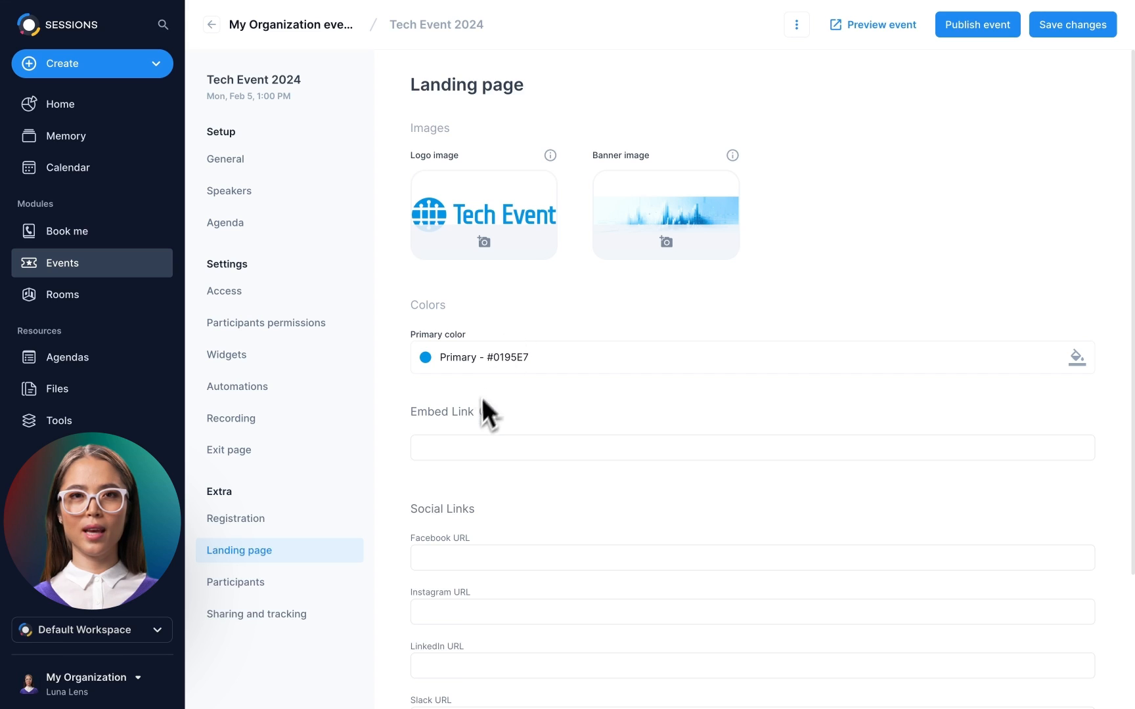
click(449, 447)
text(https://www.youtube.com/watch?v=9iLboq10NaQ)
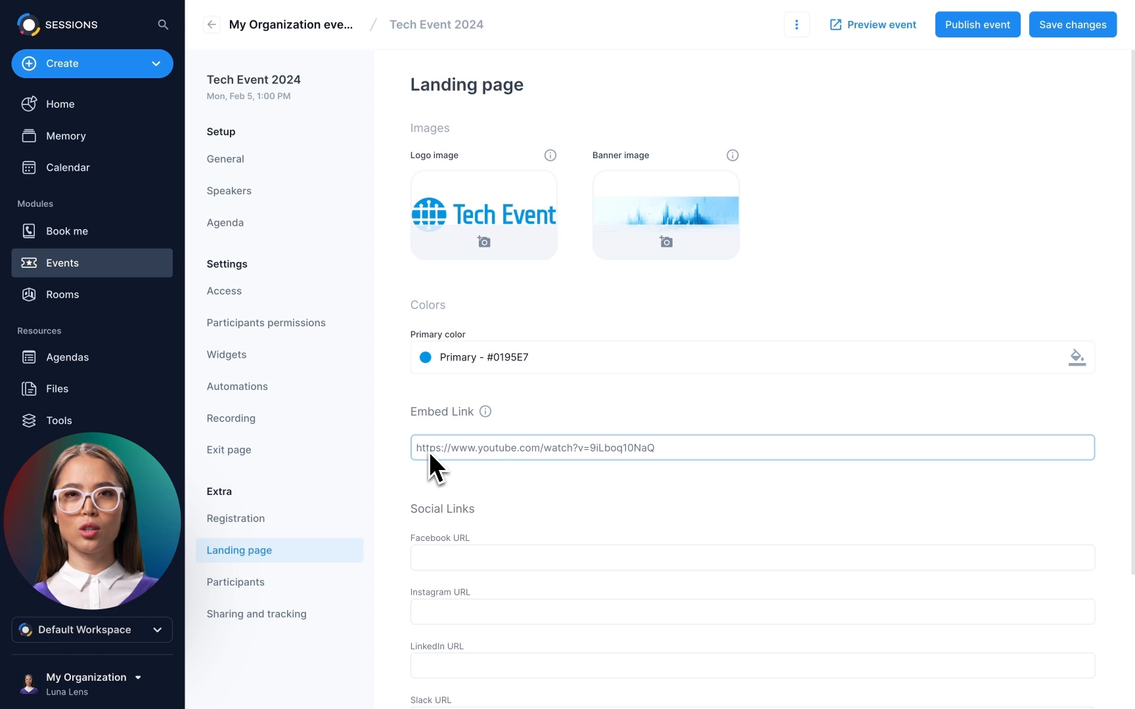
scroll(393, 471, down, 3)
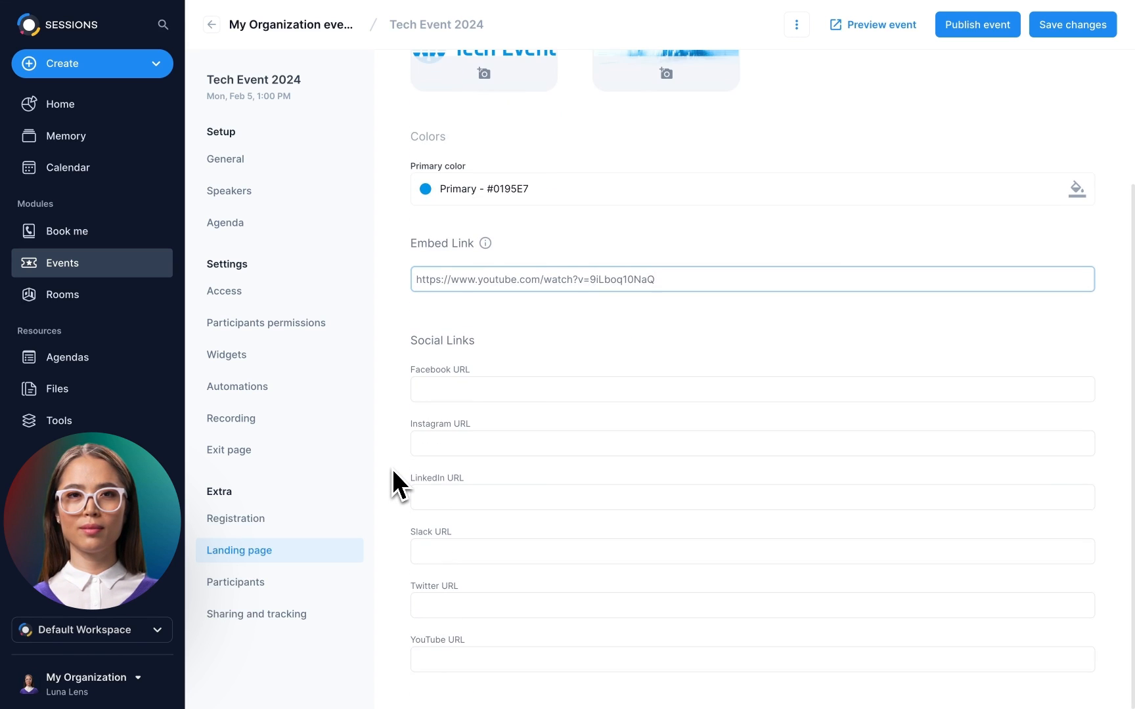
- Fill the Facebook, Instagram, LinkedIn, Slack, Twitter and YouTube social links with the example URLs
click(423, 398)
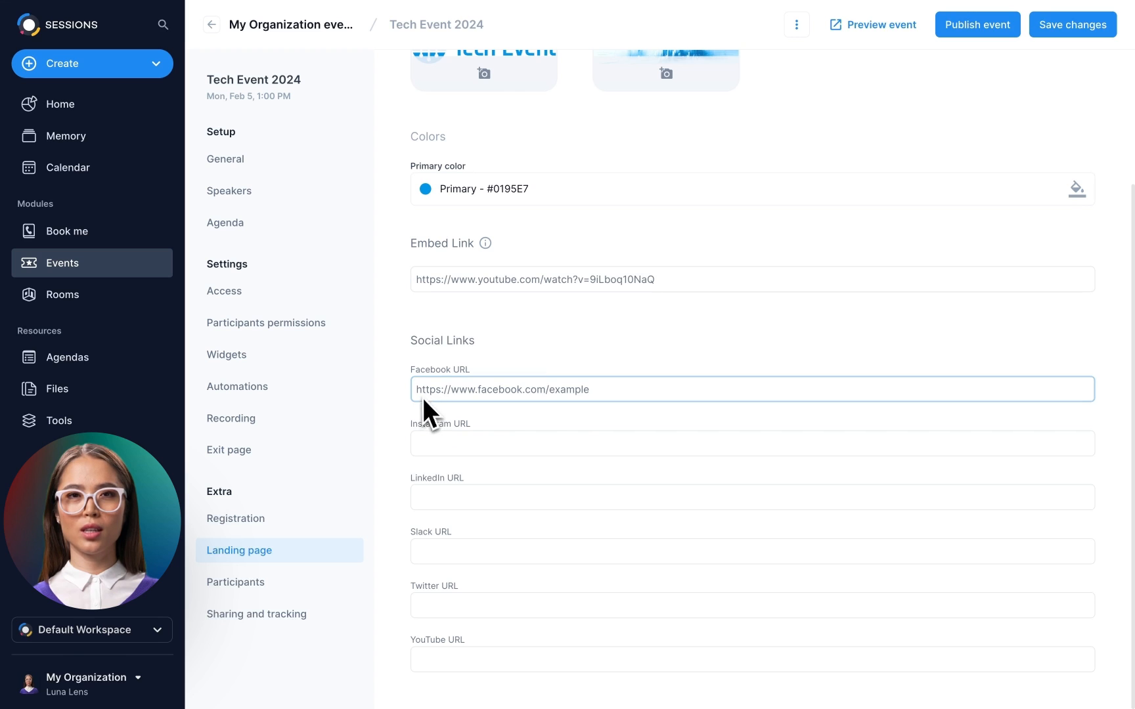
click(420, 434)
text(https://www.instagram.com/example)
click(417, 493)
text(https://www.linkedin.com/company/example)
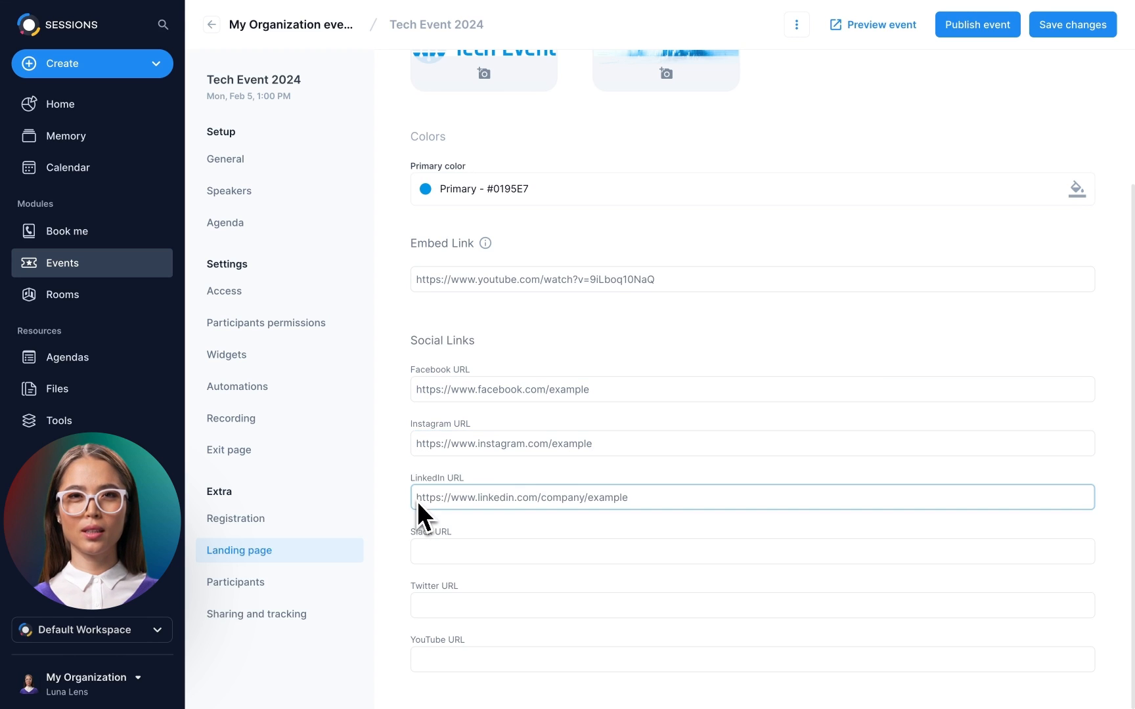
click(414, 551)
text(https://examplecommunity.slack.com/)
click(411, 607)
text(https://twitter.com/example)
click(416, 661)
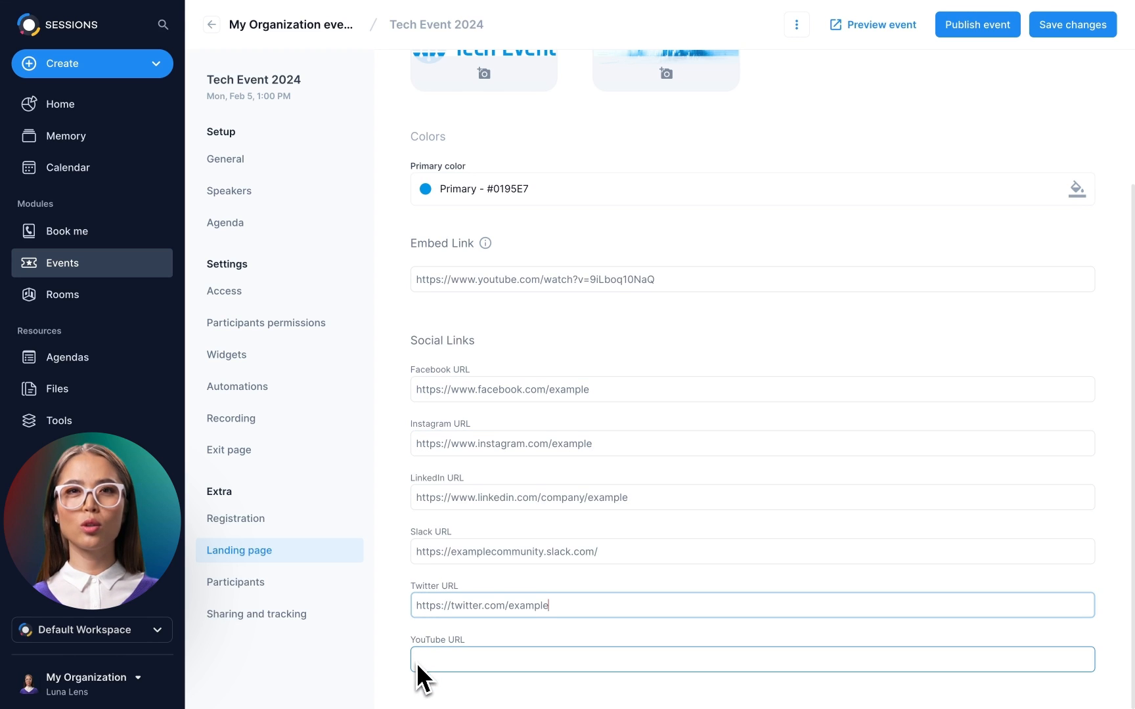
text(https://www.youtube.com/example/)
click(394, 637)
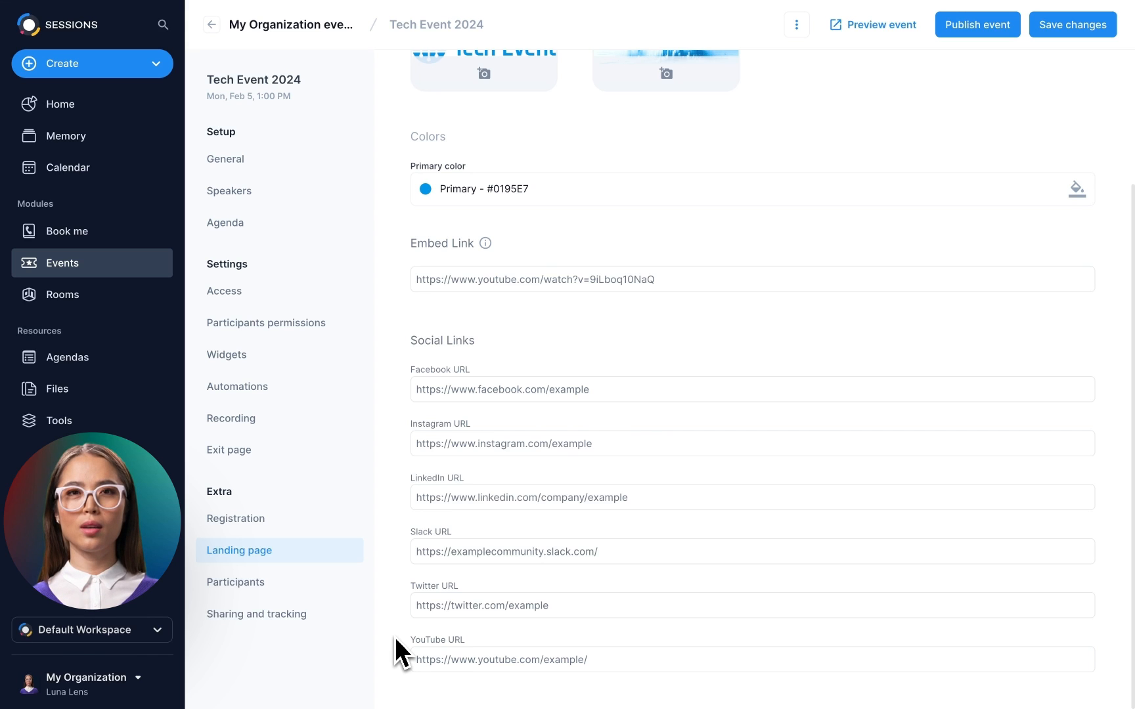
click(128, 685)
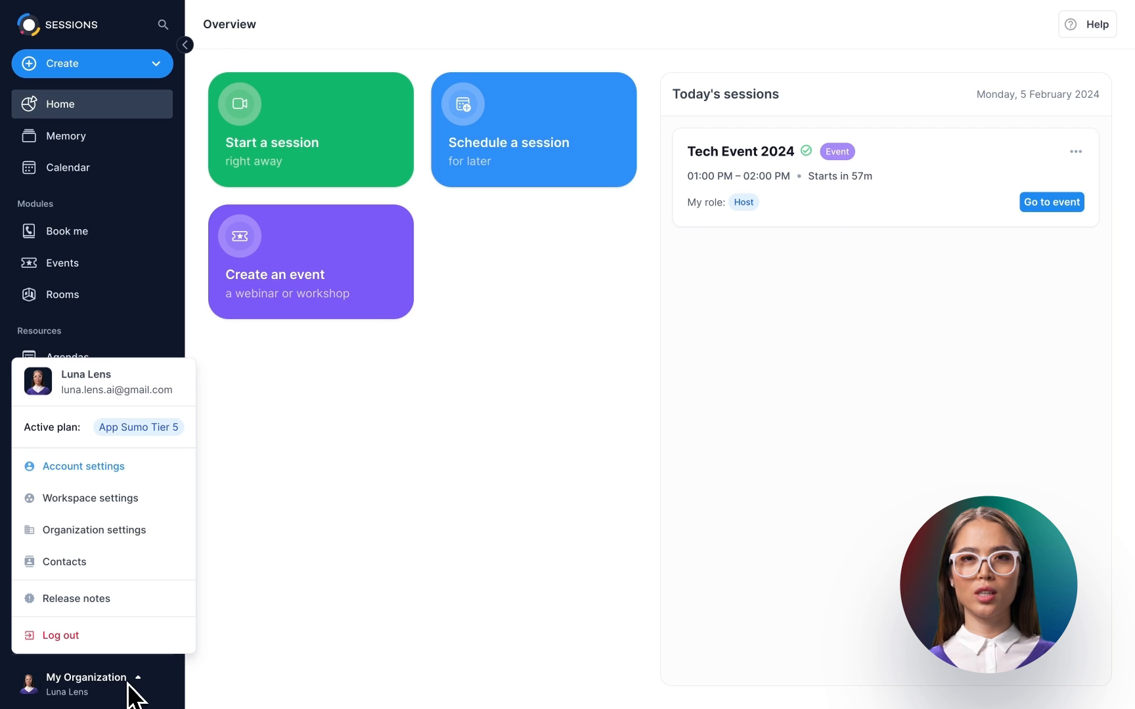
- Brand the workspace with the Tech Event logo, globe logomark, custom theme colour and pale blue wallpaper, then save
click(128, 500)
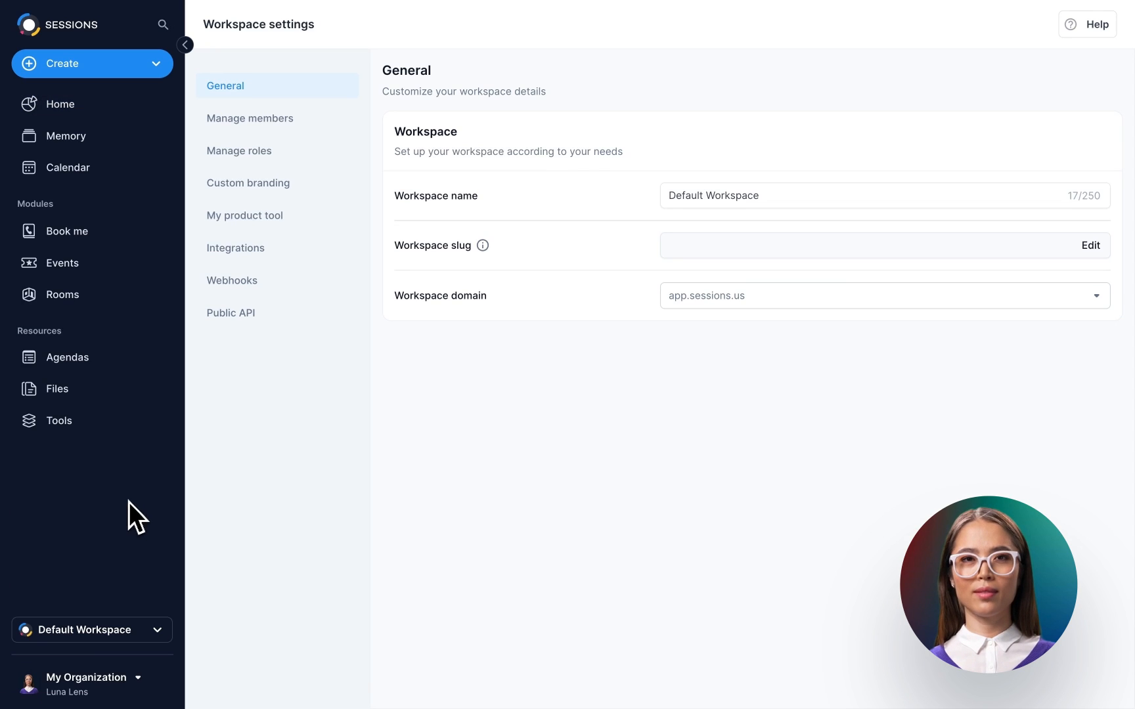
click(279, 191)
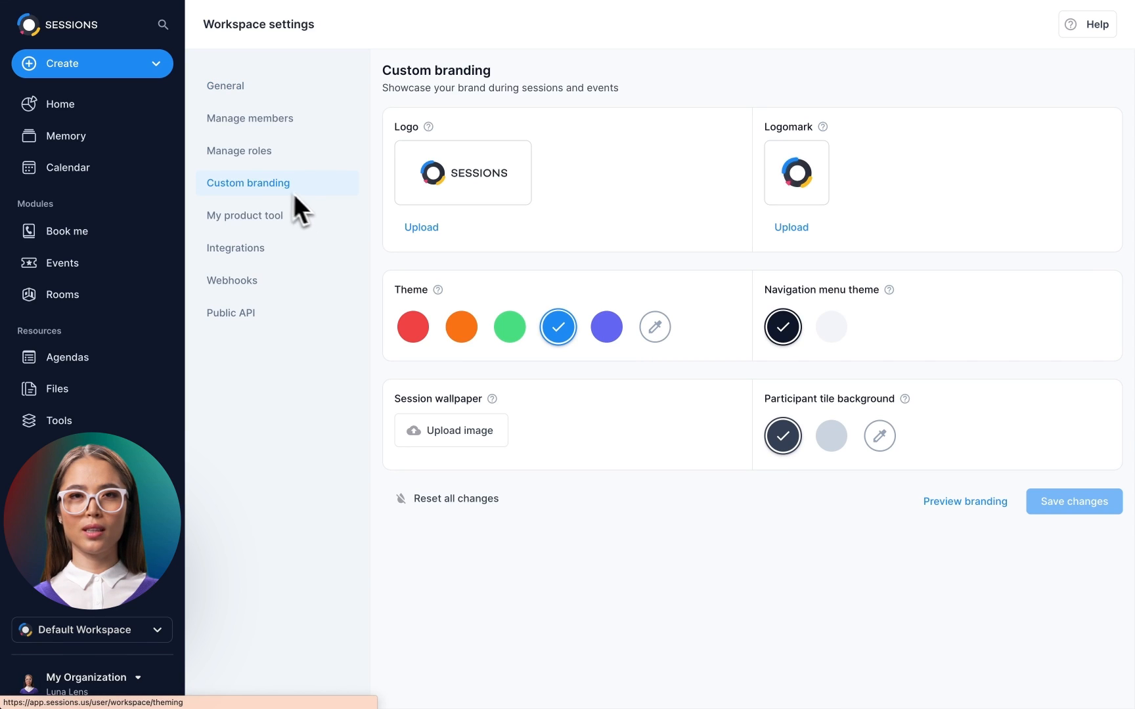
click(420, 229)
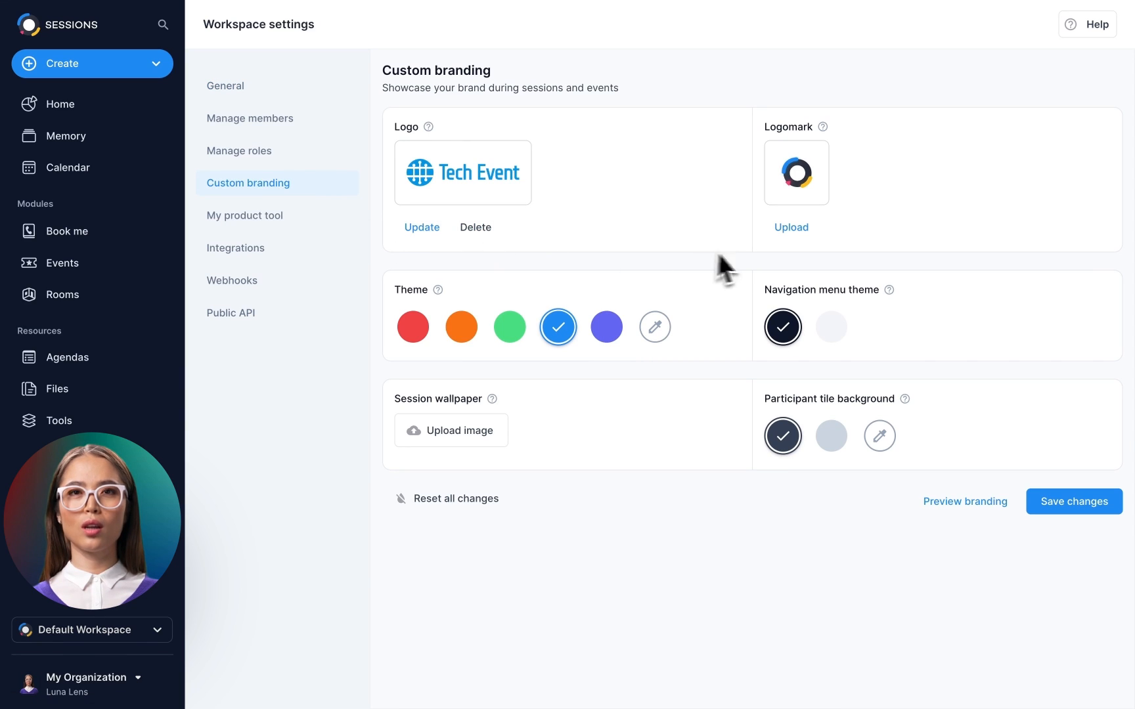
click(793, 235)
click(654, 326)
click(464, 431)
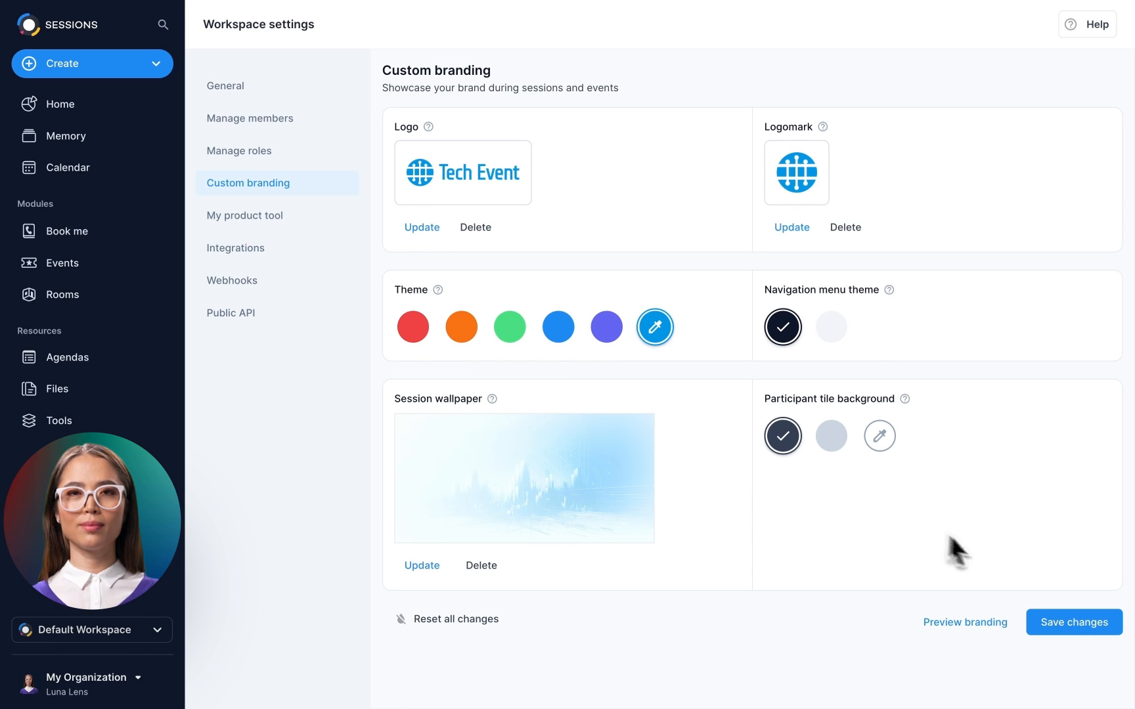
click(1075, 626)
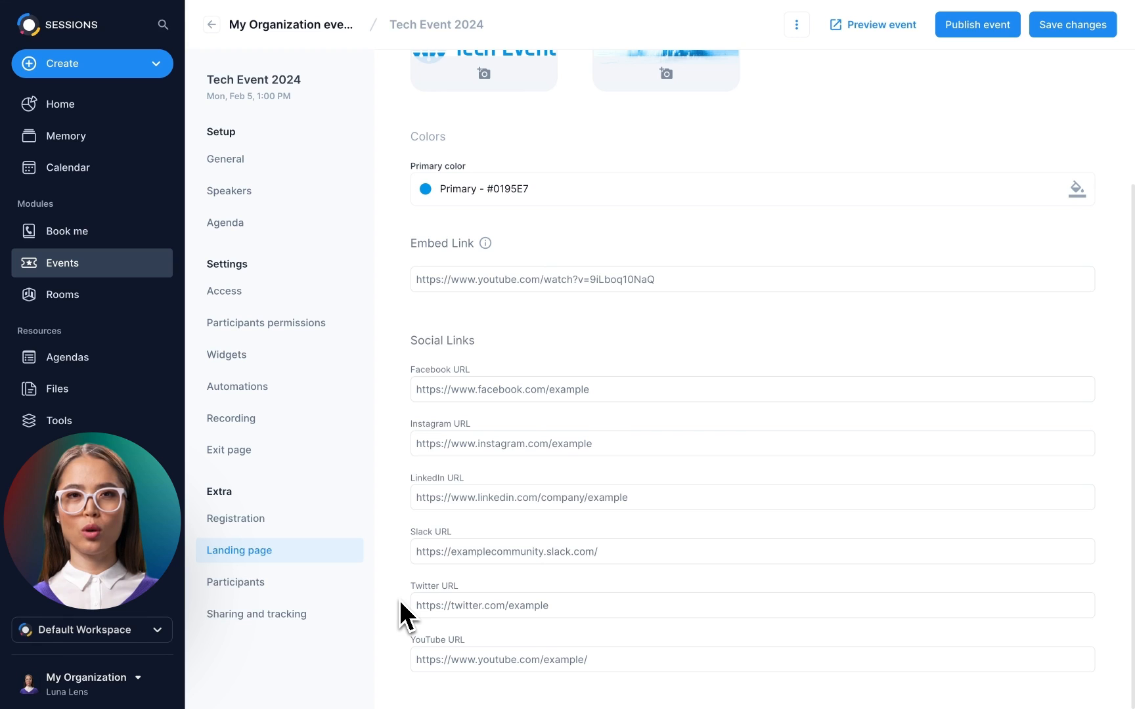
- Show the Tech Event 2024 participants page with its Speaker, two Co-hosts and Host
click(304, 585)
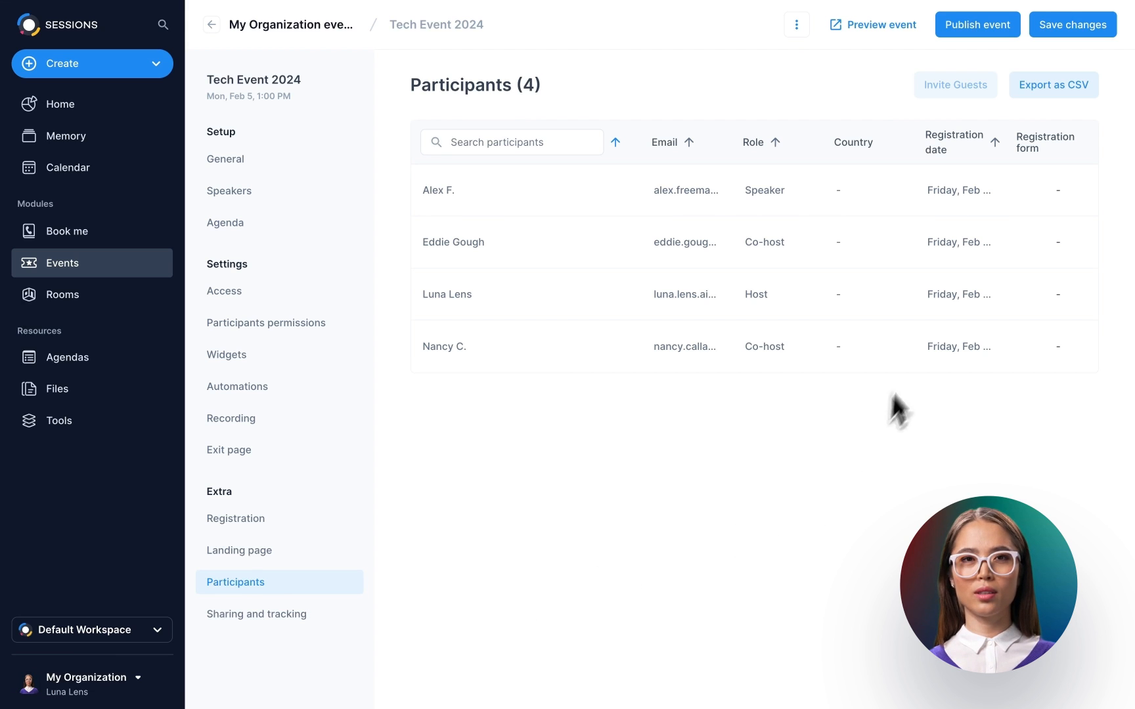
- Publish the event and invite a searched contact as a guest, bringing participants to five
click(979, 30)
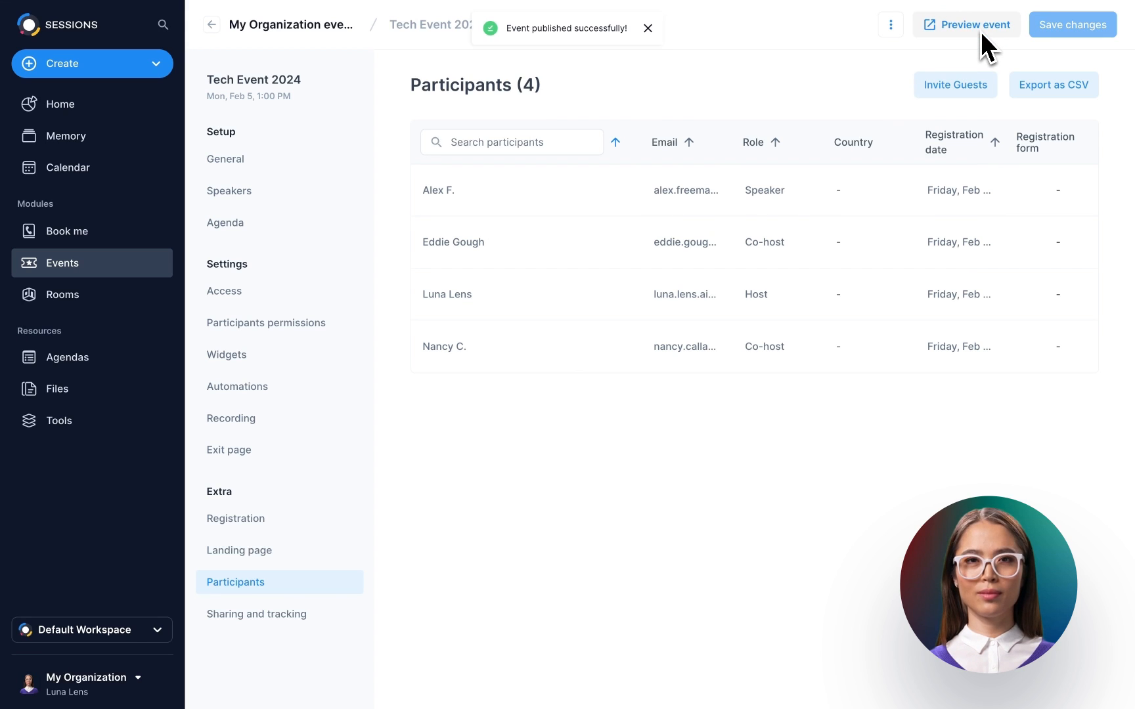
click(956, 86)
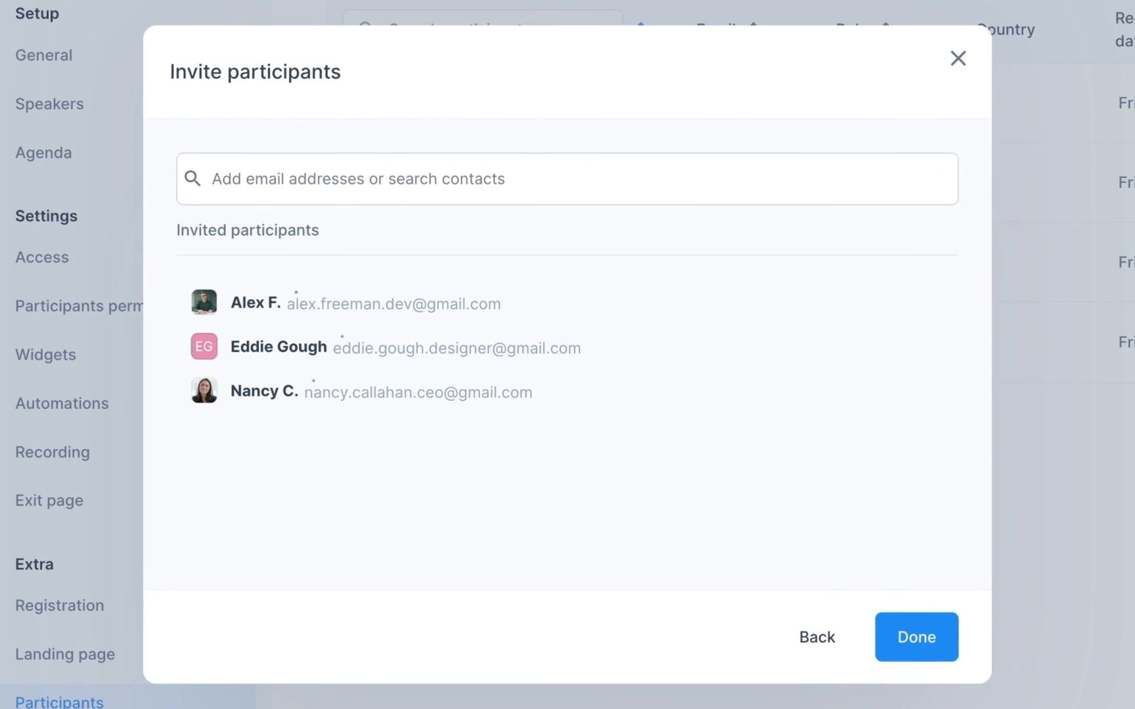
click(455, 190)
text(daevon)
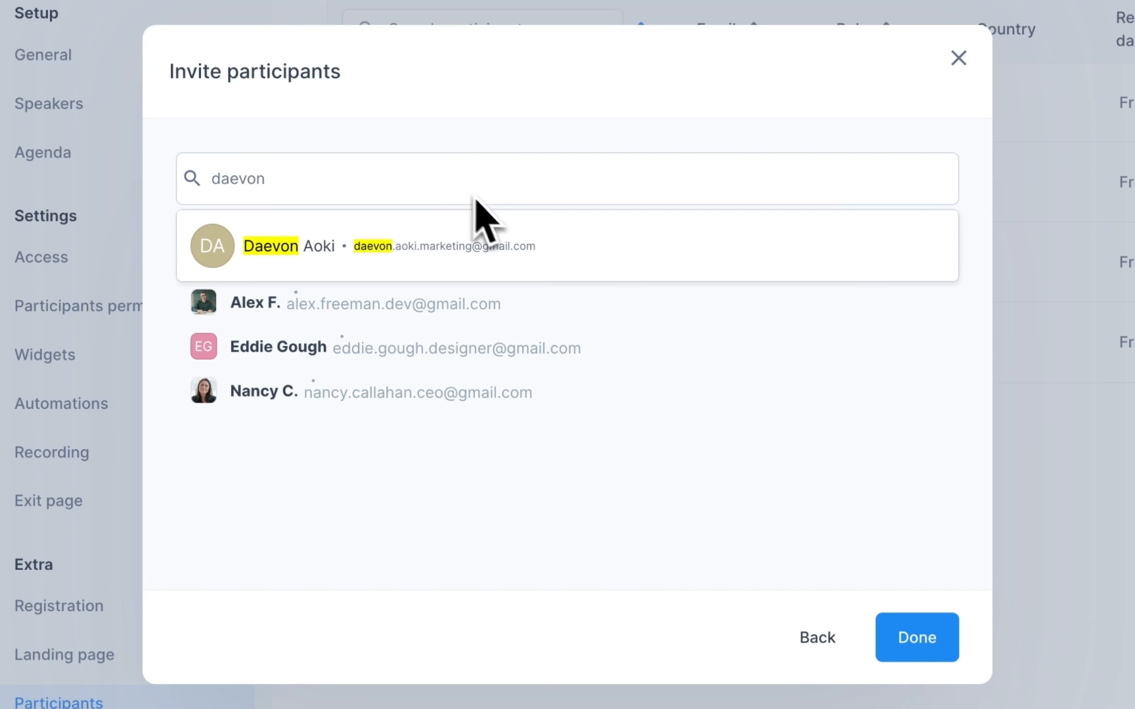
click(561, 250)
click(880, 604)
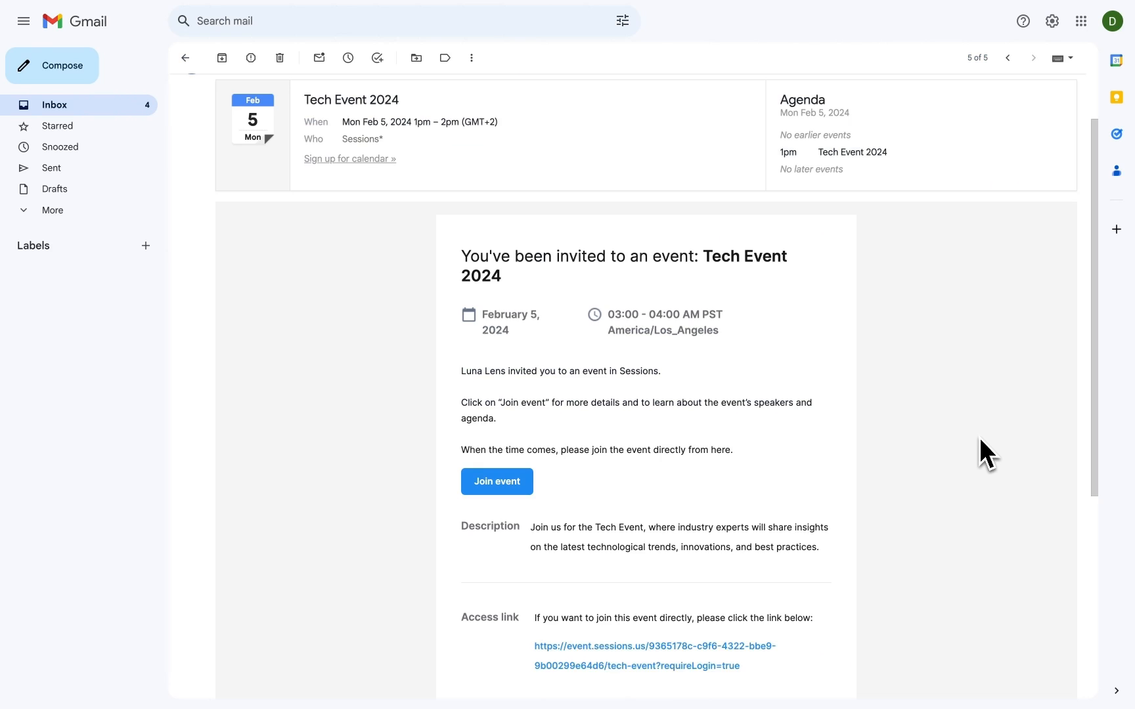
scroll(979, 439, down, 3)
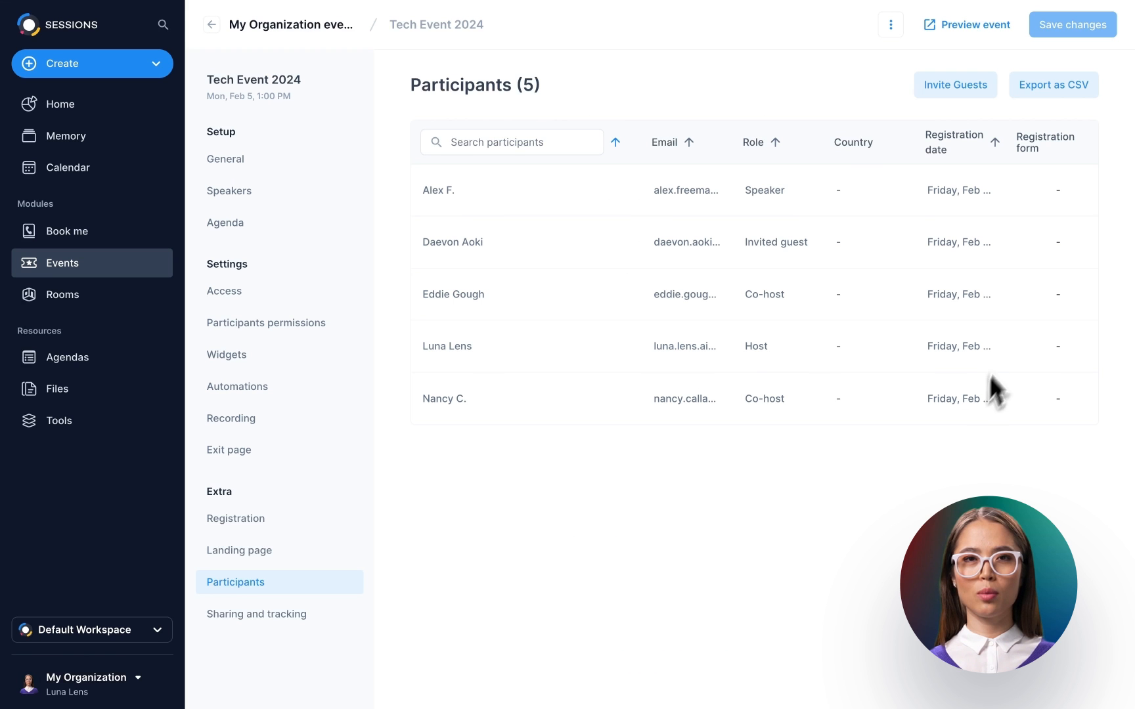
- Export all participants to a .csv file, then go to the event's Sharing and tracking page
click(1059, 92)
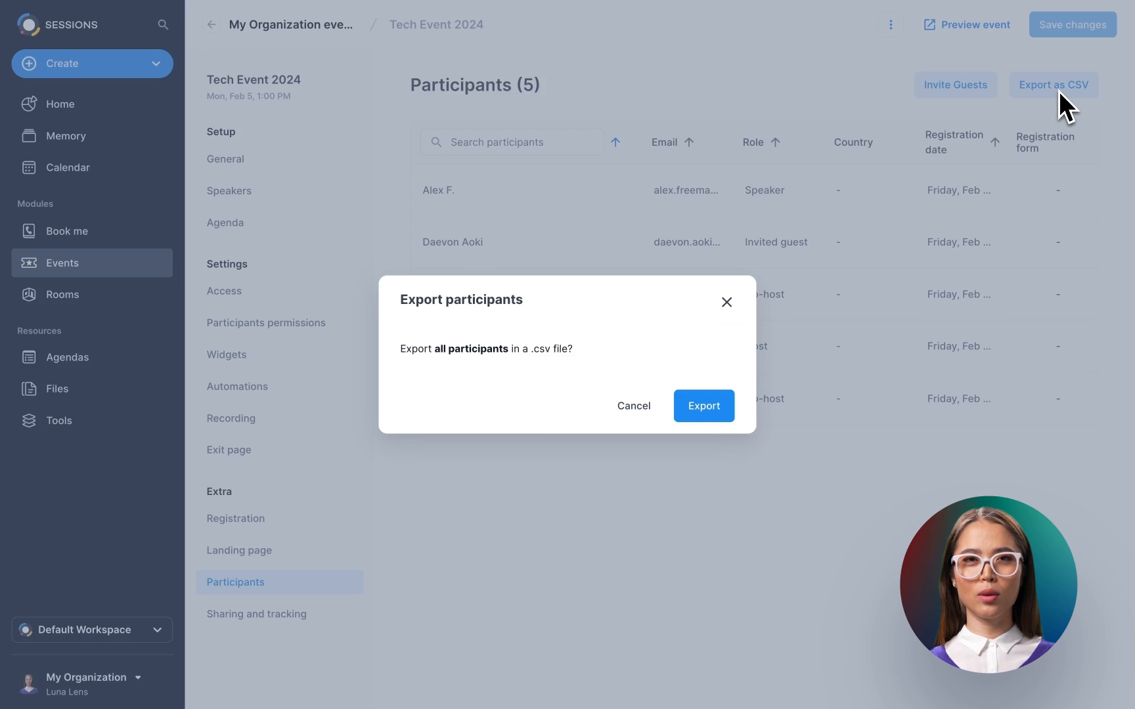
click(704, 407)
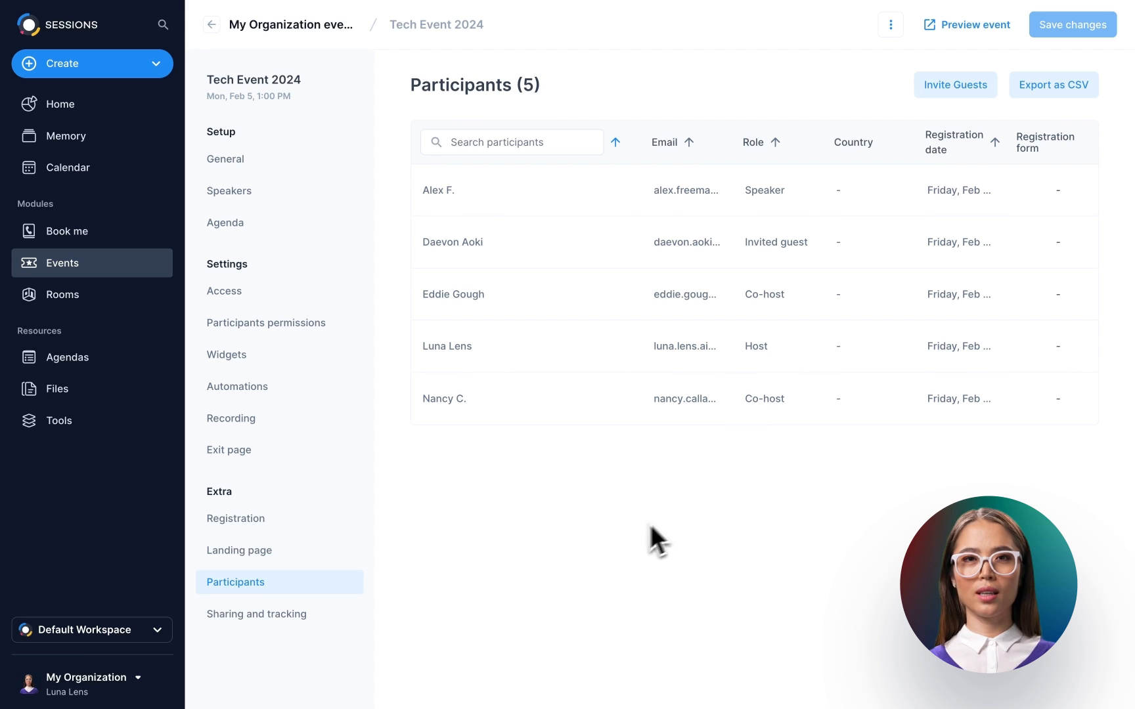
click(282, 617)
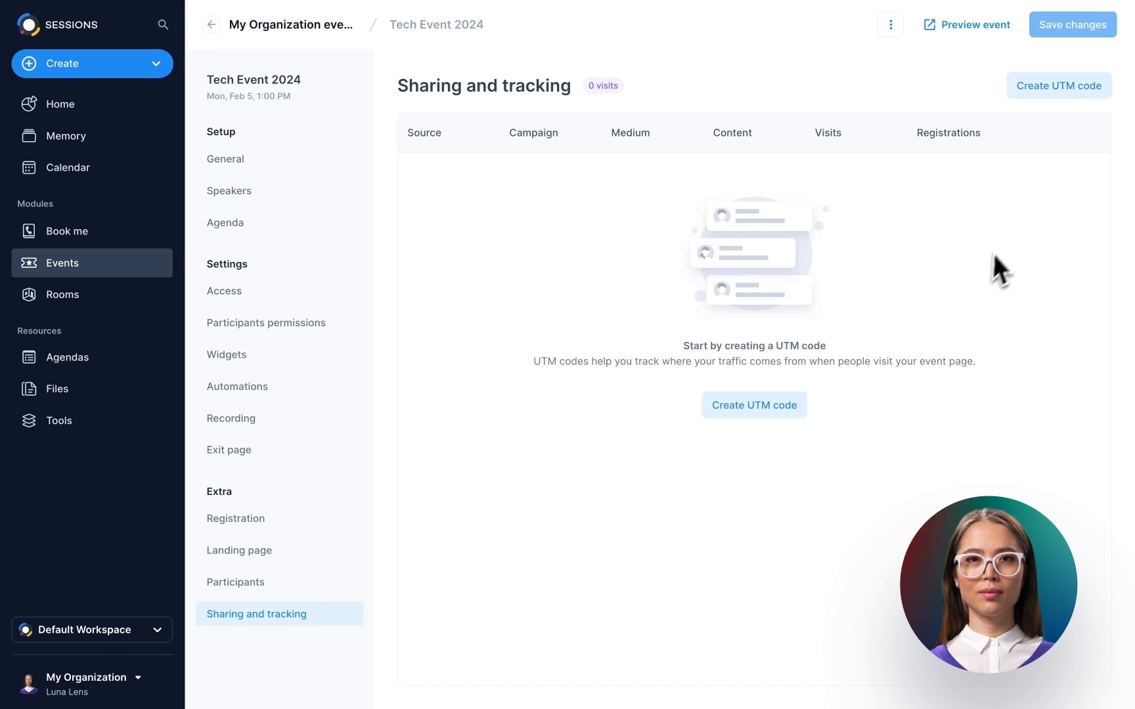
- Create a UTM code: source YouTube, campaign VideoTutorials, medium VideoPlatform, content TechEvent; copy its URL
click(1060, 92)
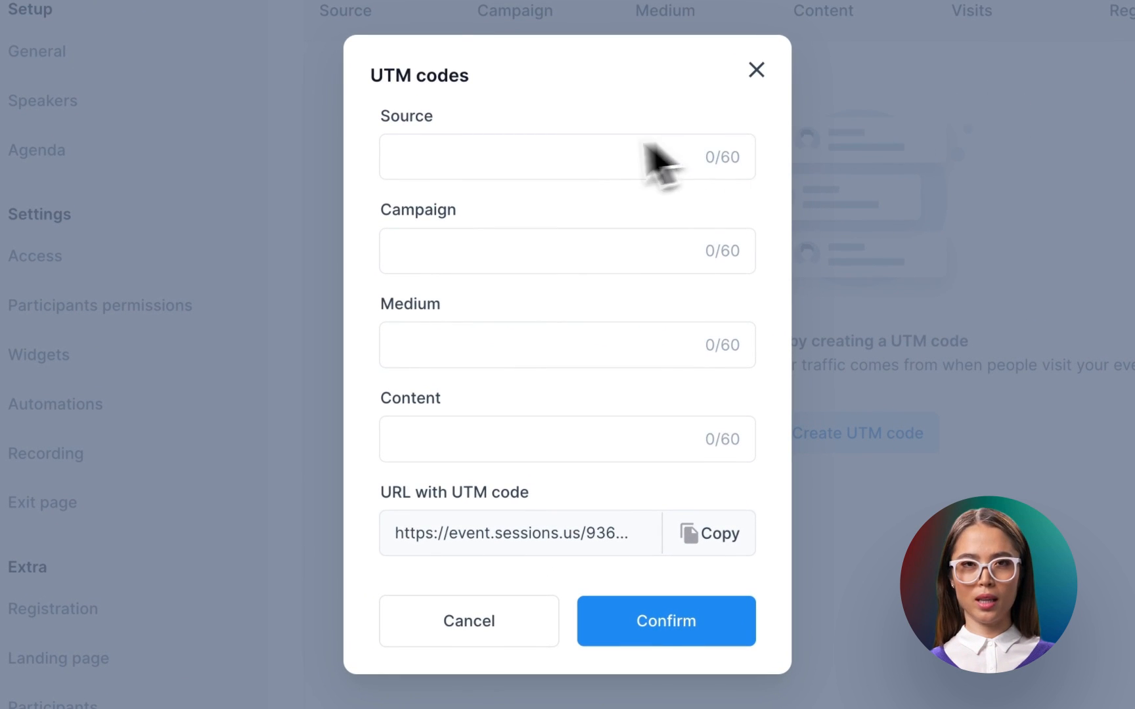
click(400, 165)
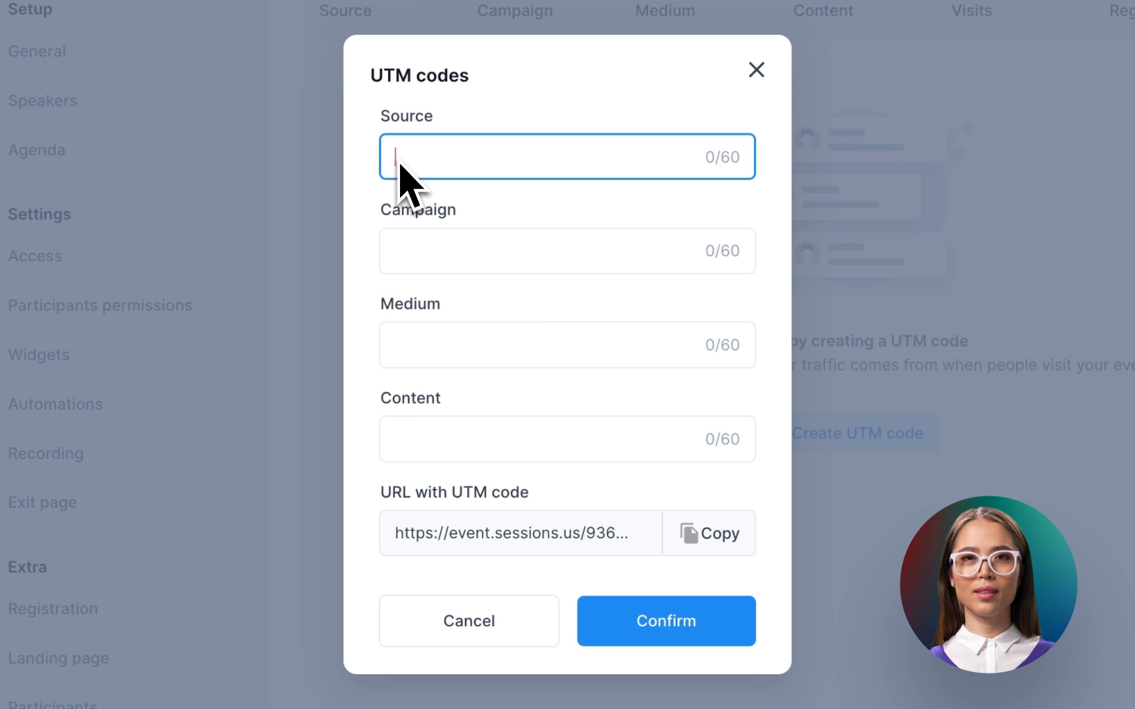
text(YouTube)
click(389, 259)
text(VideoTutorials)
click(383, 338)
text(VideoPlatform)
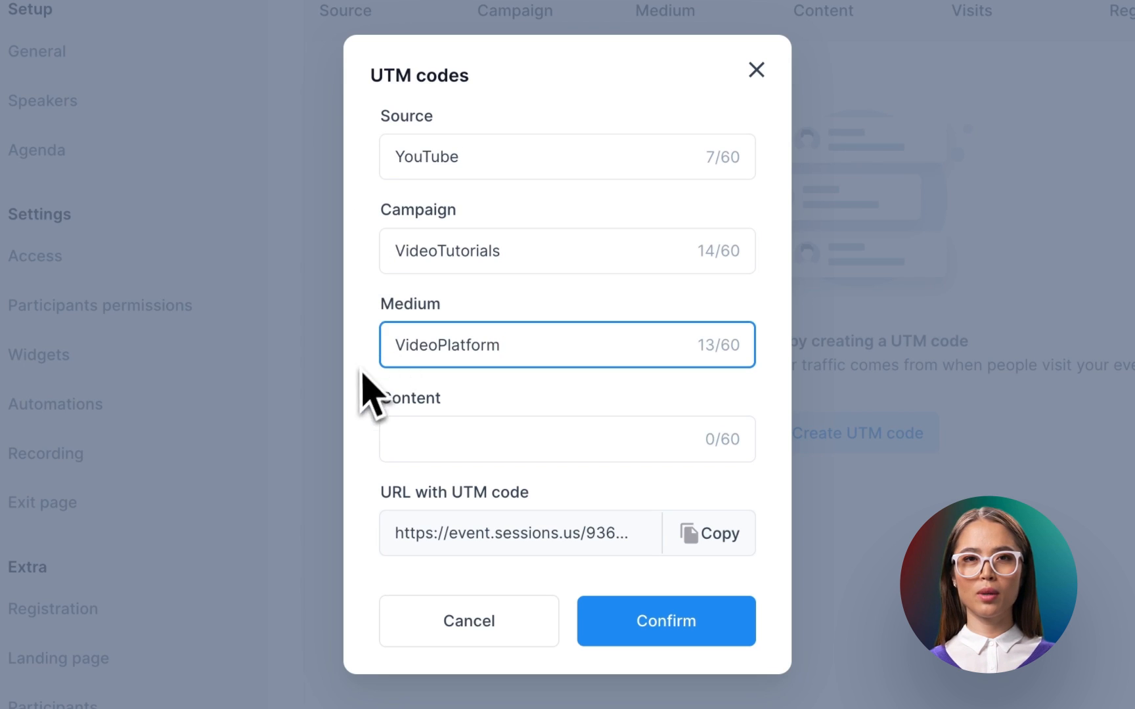
click(392, 451)
text(TechEvent)
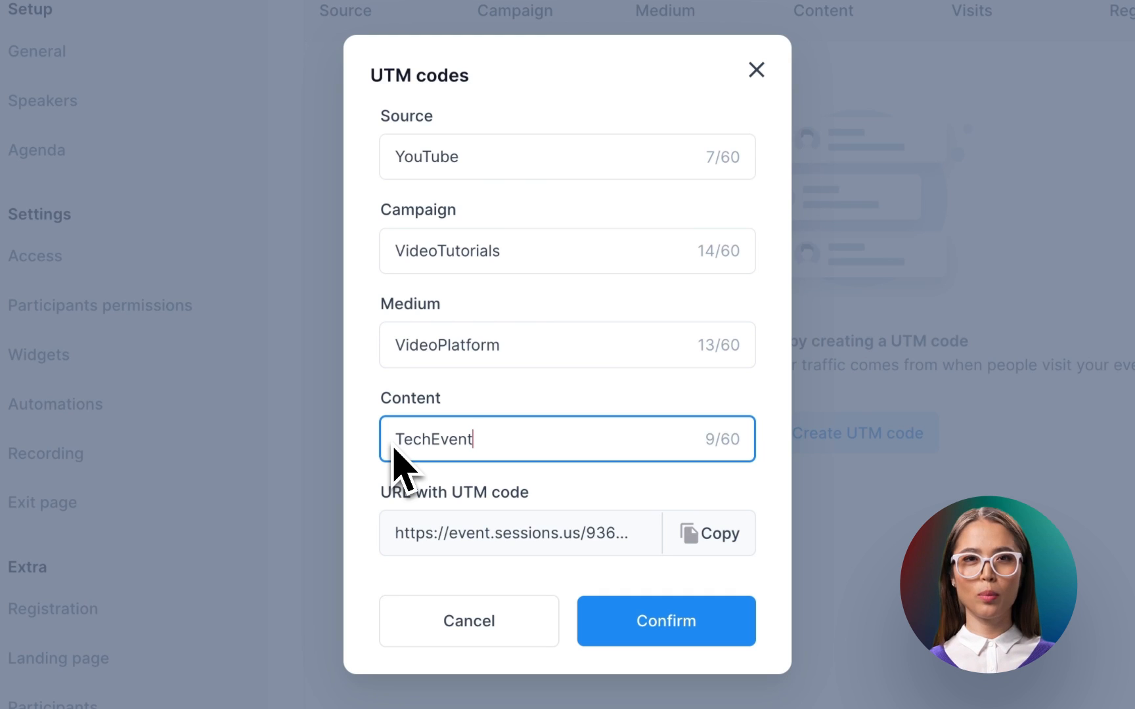
click(706, 540)
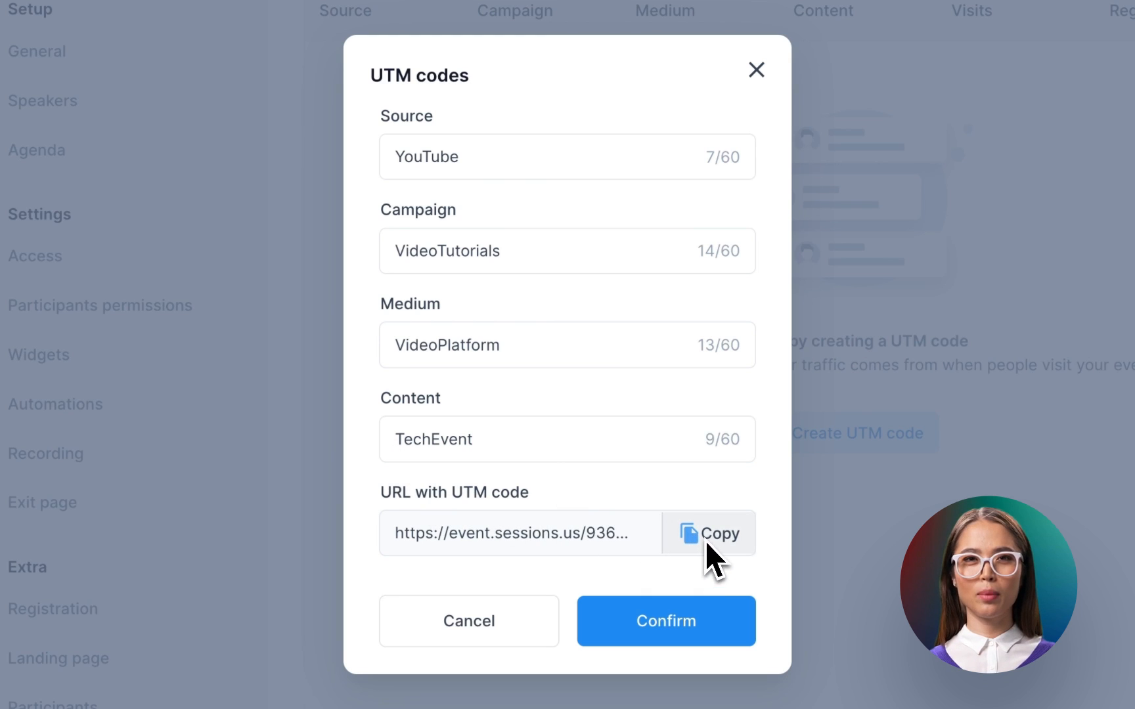
click(668, 622)
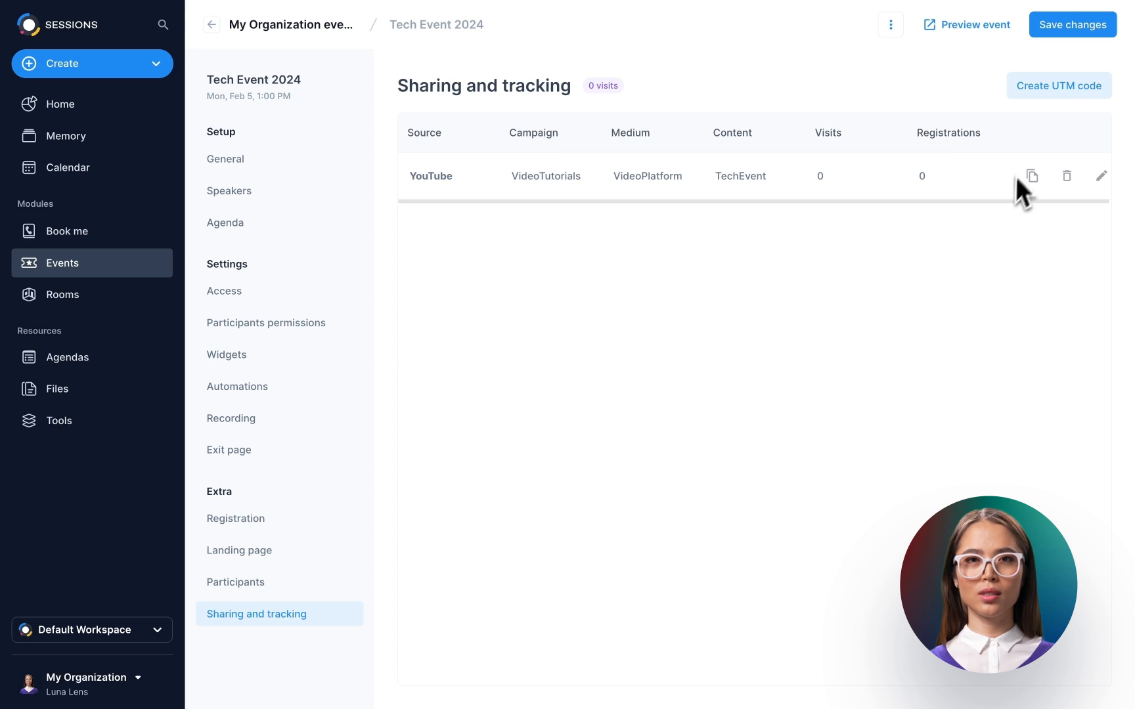
- Save the event changes and preview the public landing page, browsing down through the speakers
click(1067, 27)
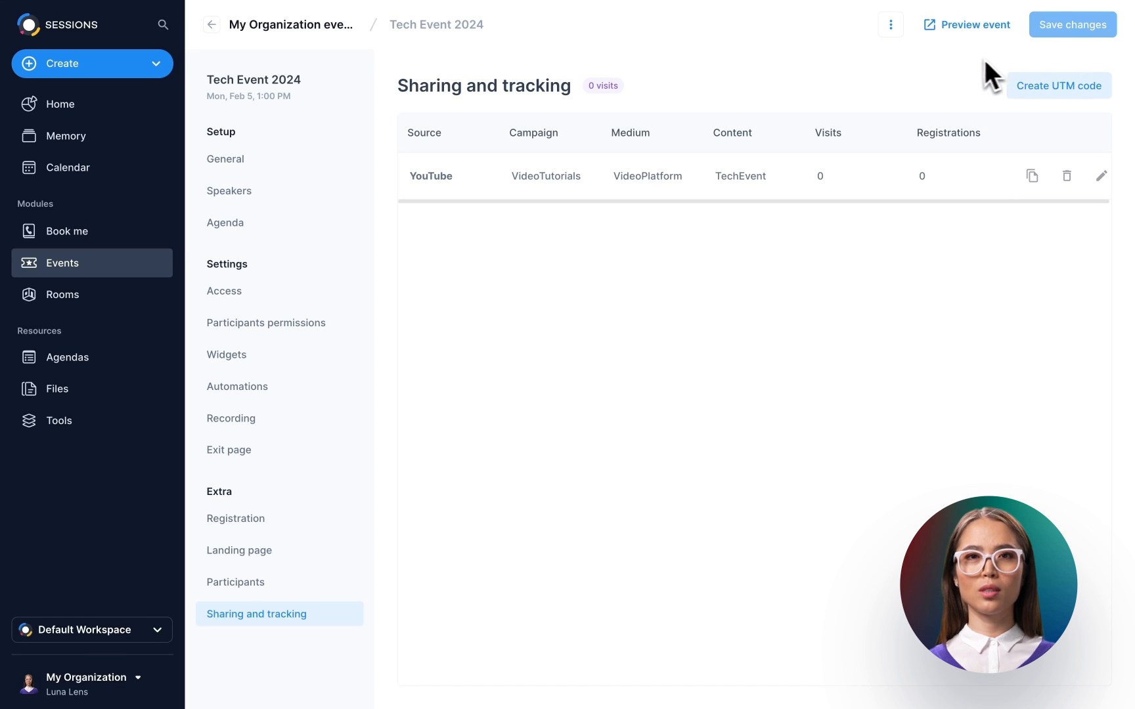
click(963, 28)
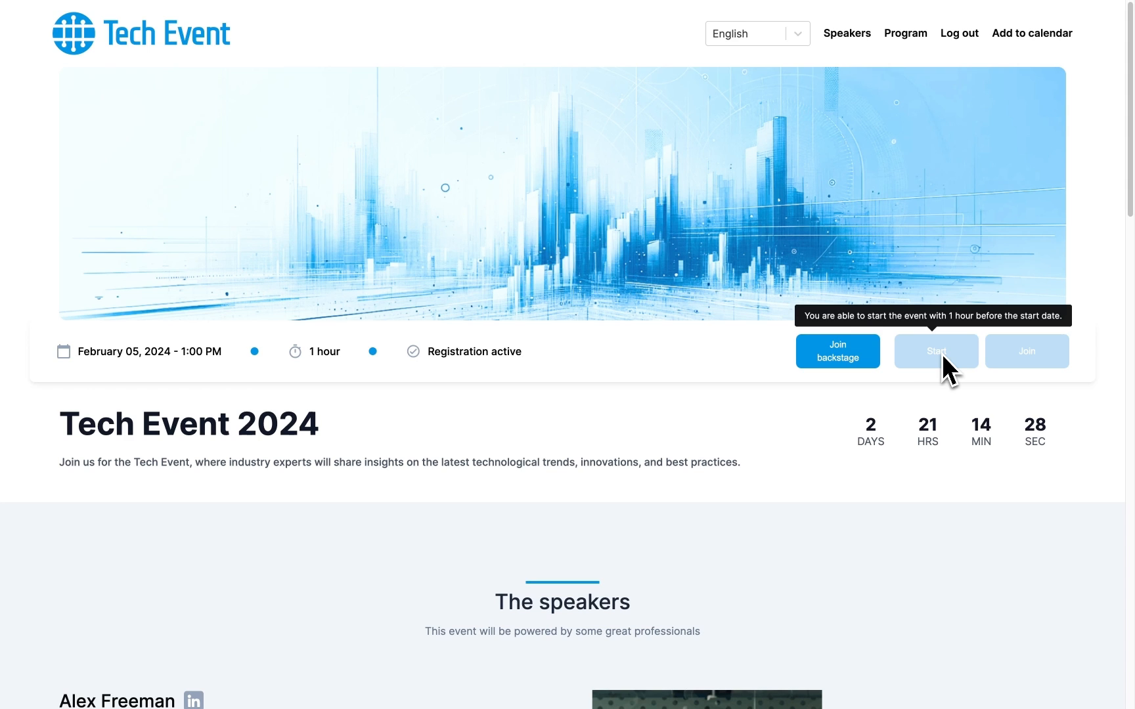
scroll(943, 357, down, 3)
scroll(943, 368, down, 3)
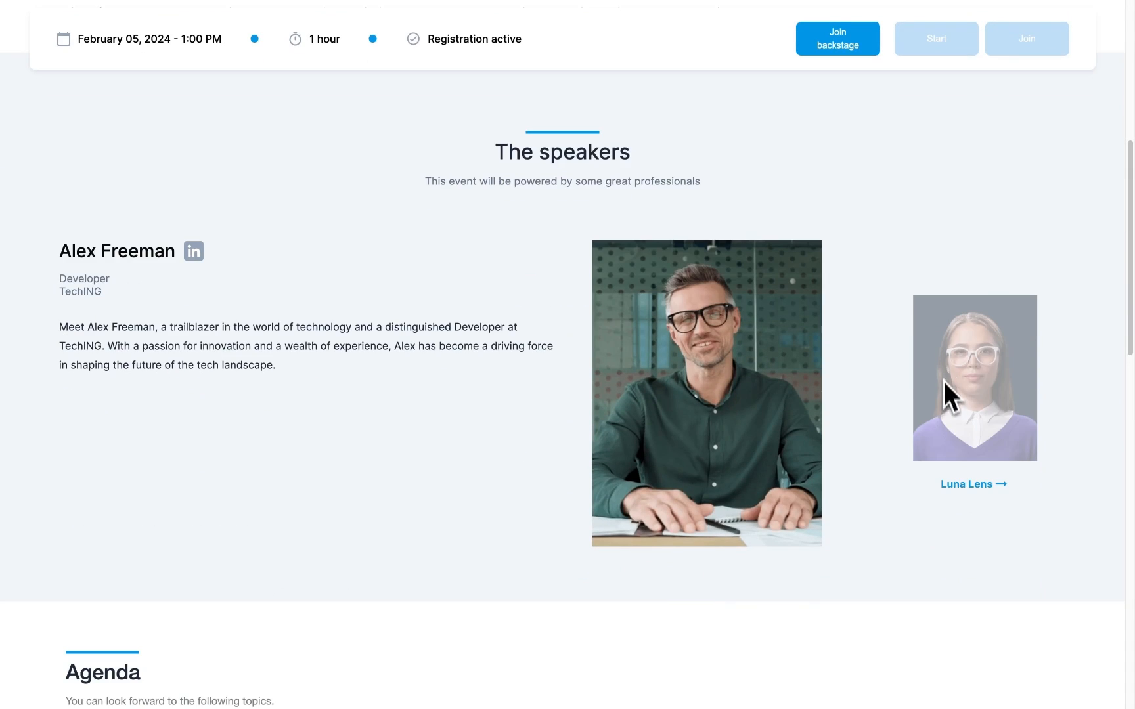
click(970, 485)
scroll(972, 487, down, 7)
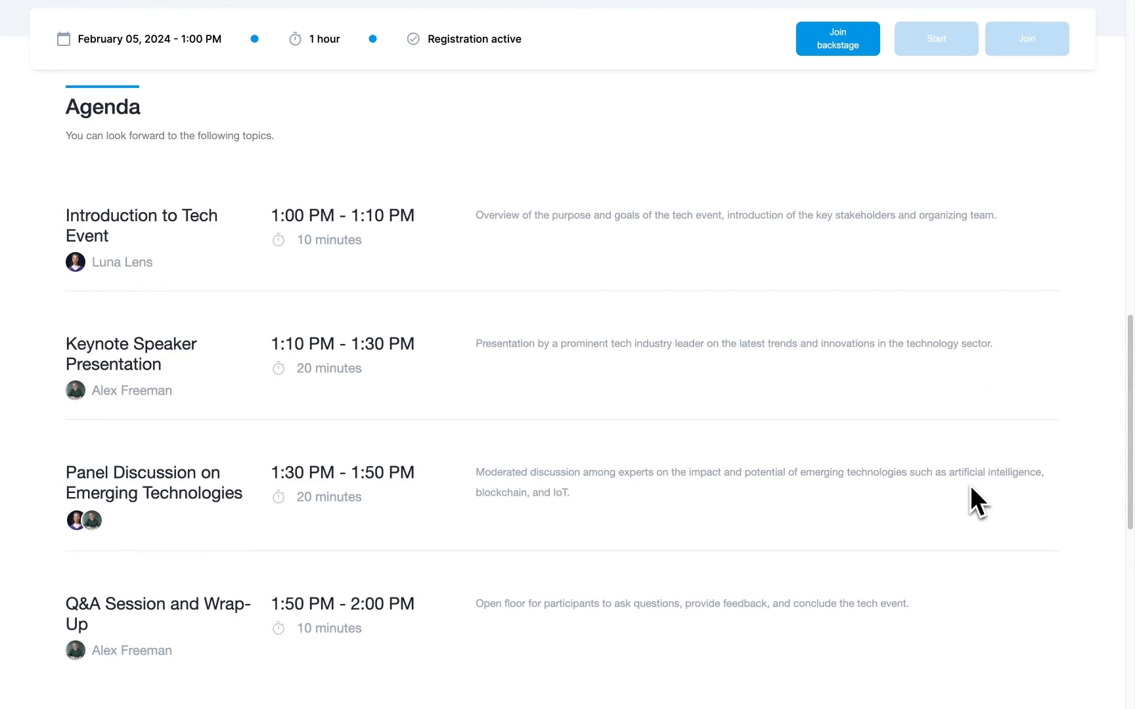
scroll(969, 486, down, 8)
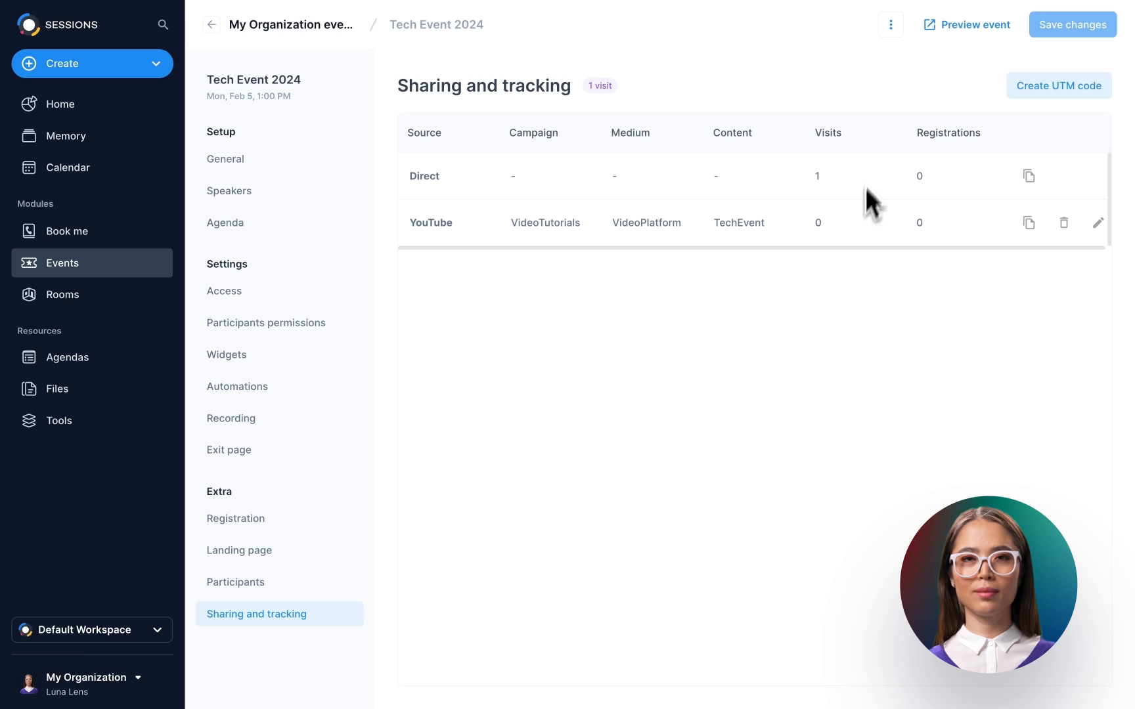
- Bring up the event's actions menu beside Preview event
click(890, 33)
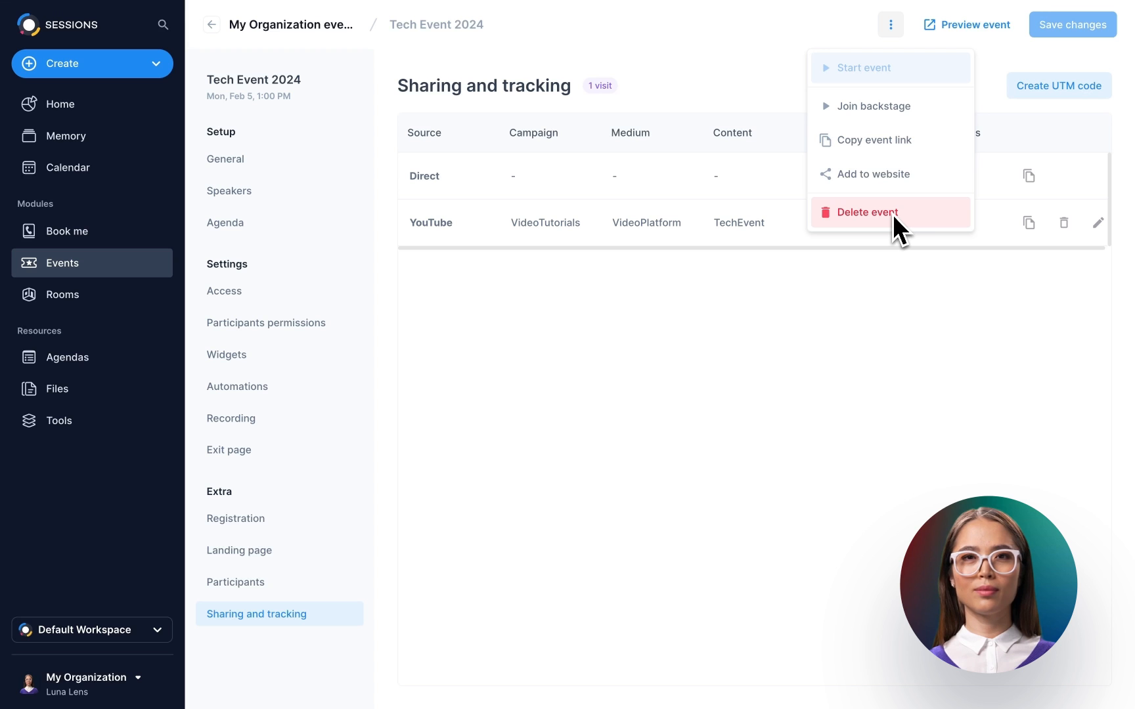
- Copy Tech Event 2024's English register-form embed code with YouTube UTM tracking
click(890, 175)
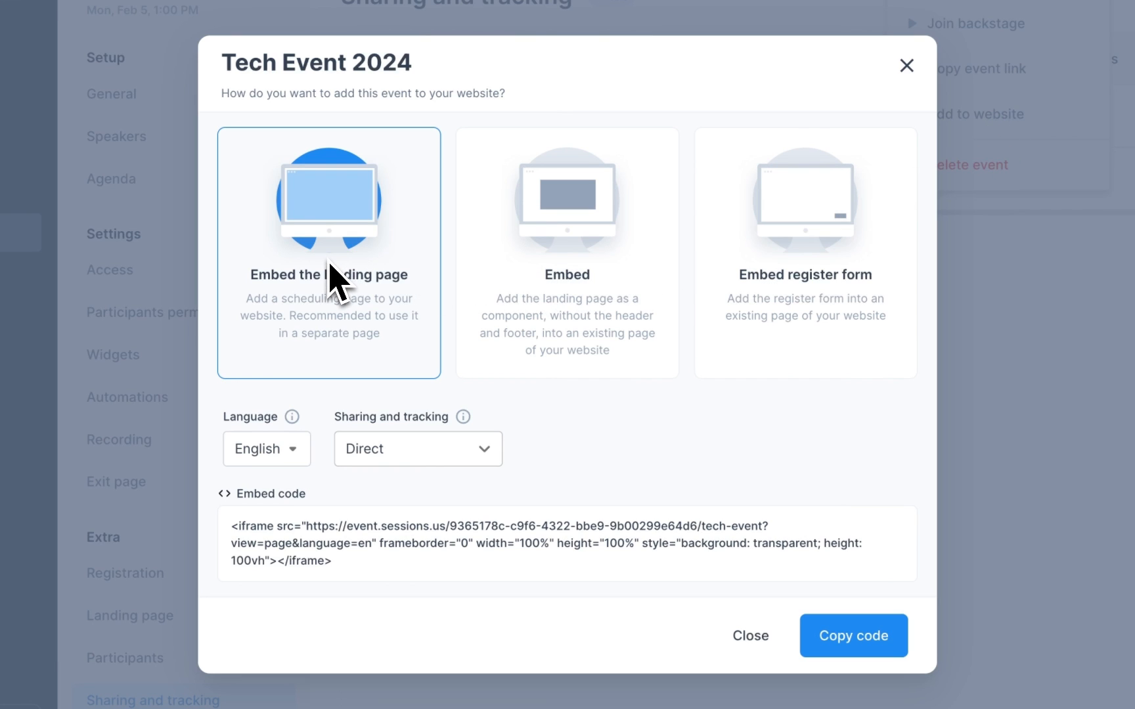
click(568, 271)
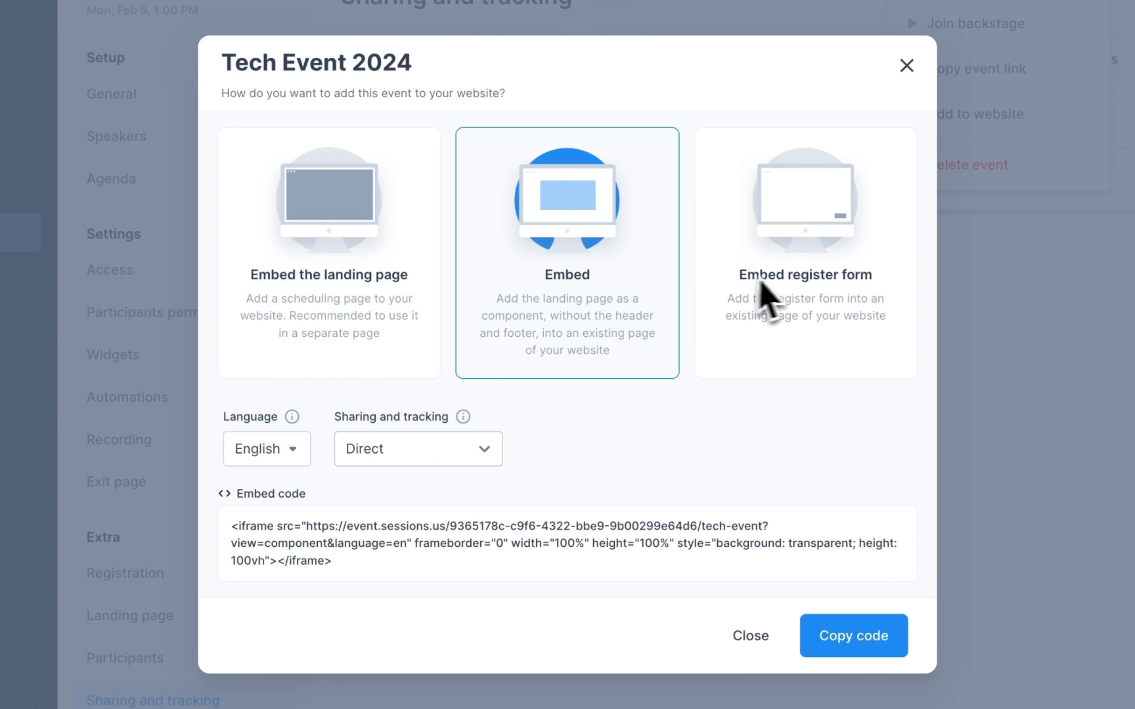
click(812, 276)
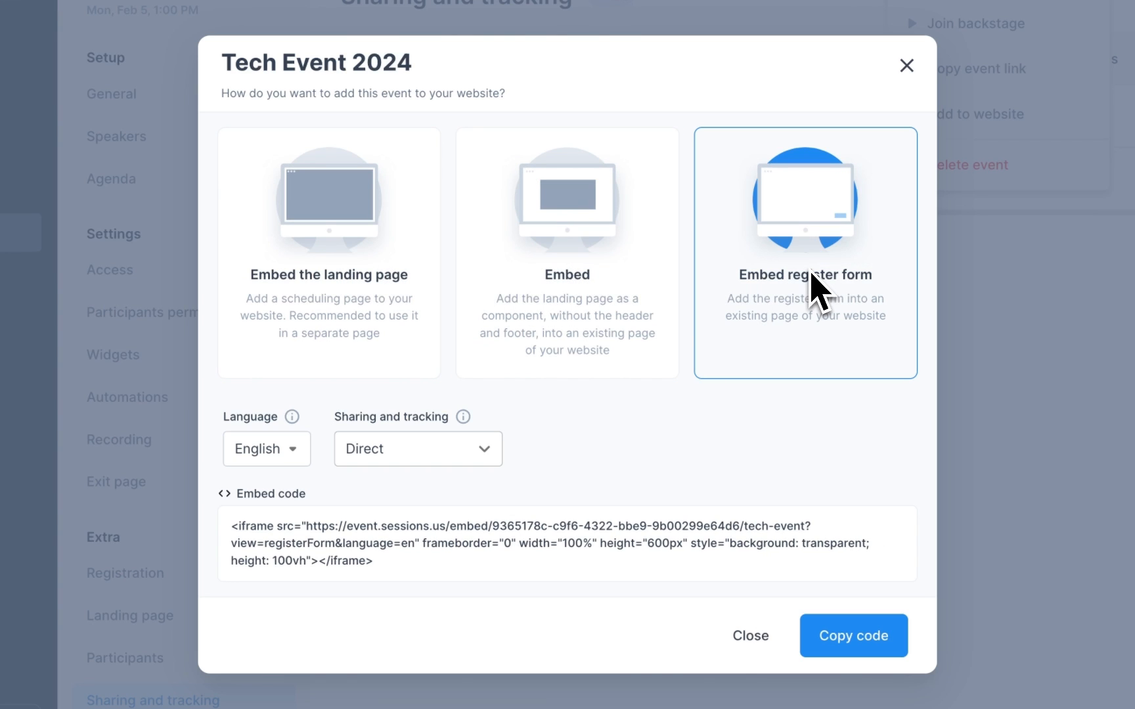
click(293, 453)
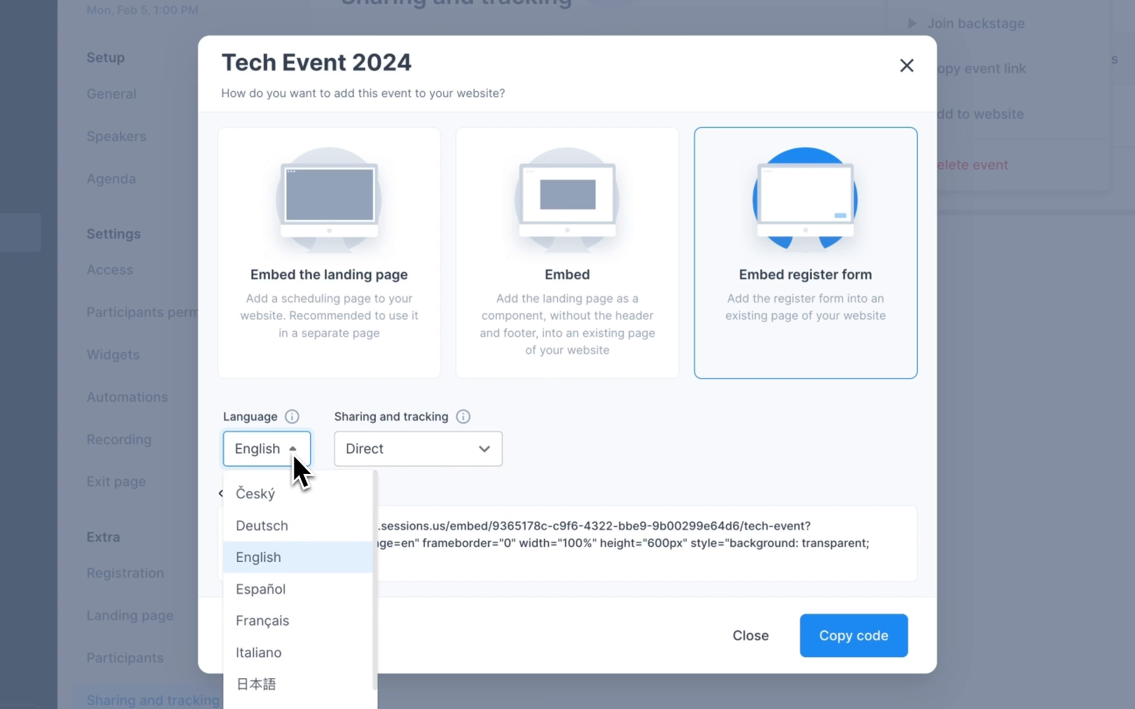
click(294, 457)
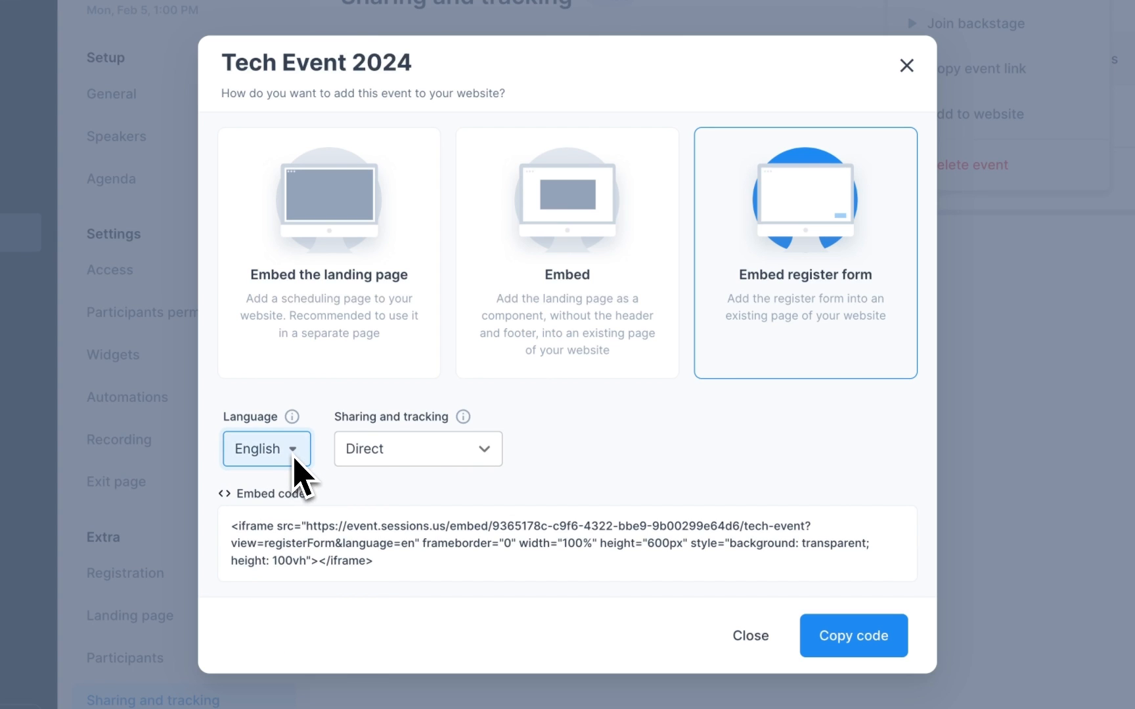
click(482, 462)
click(467, 554)
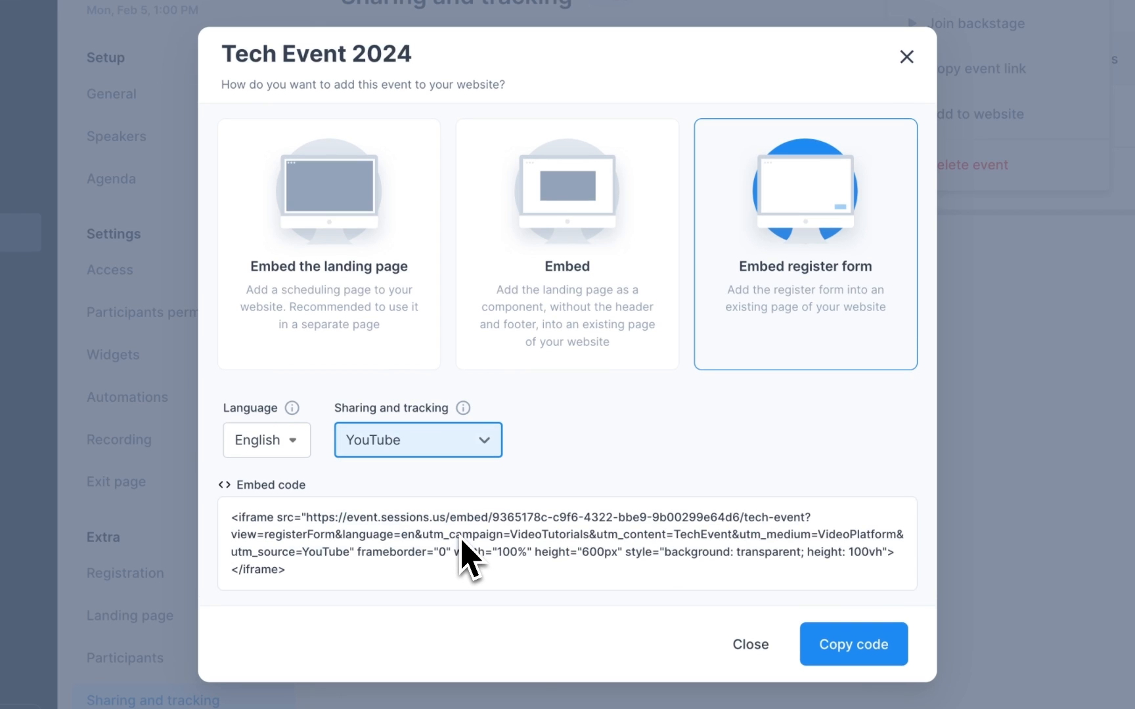
click(871, 644)
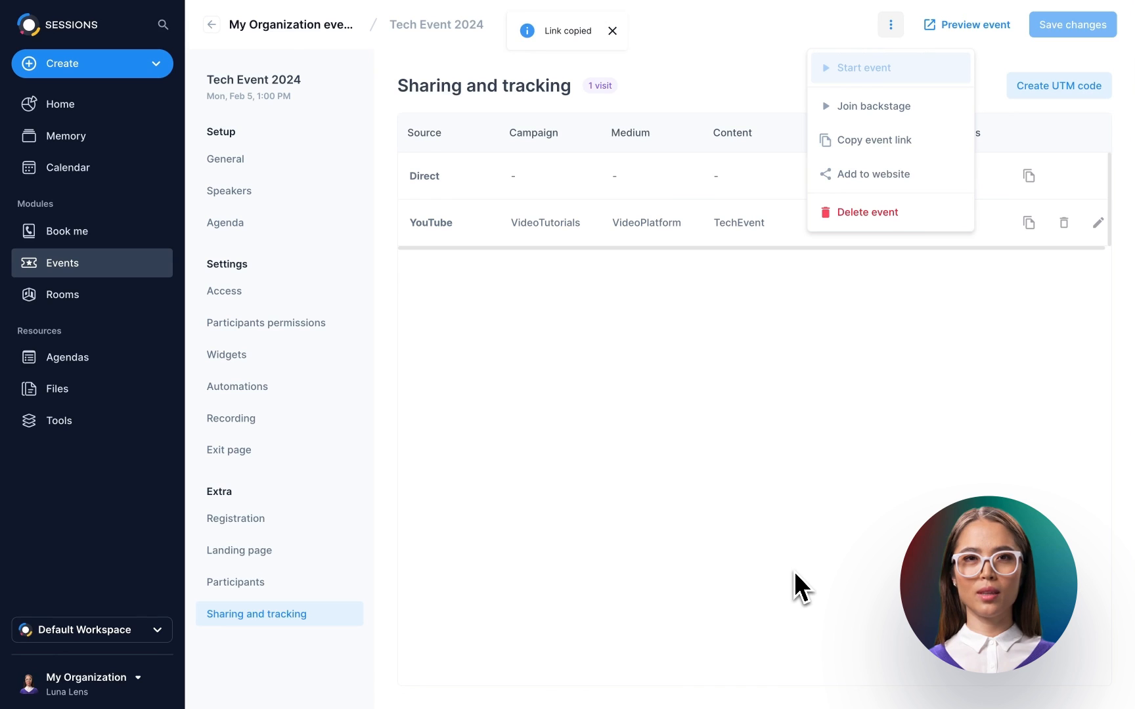
click(795, 571)
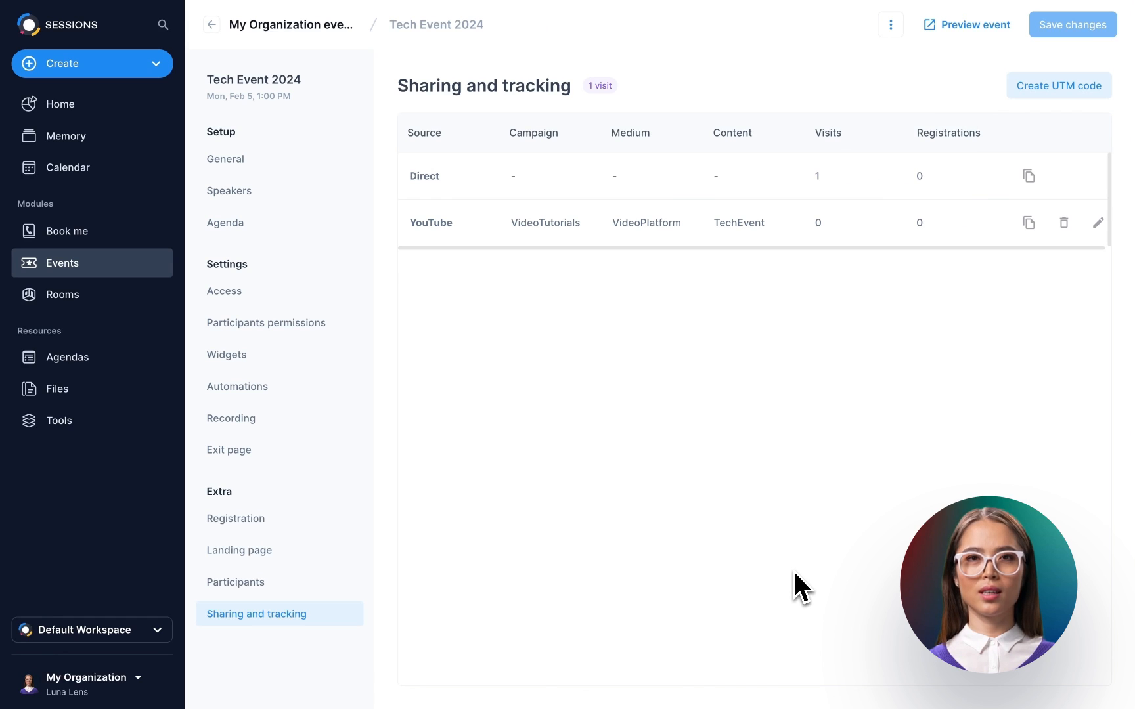